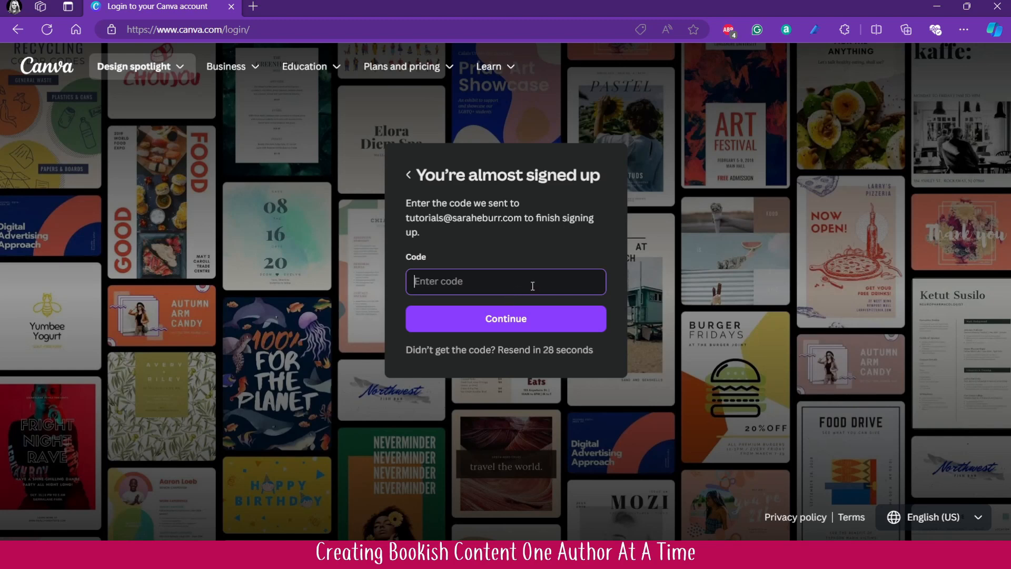
- Enter the emailed verification code to finish signing up and postpone joining the suggested team
key(ctrl+v)
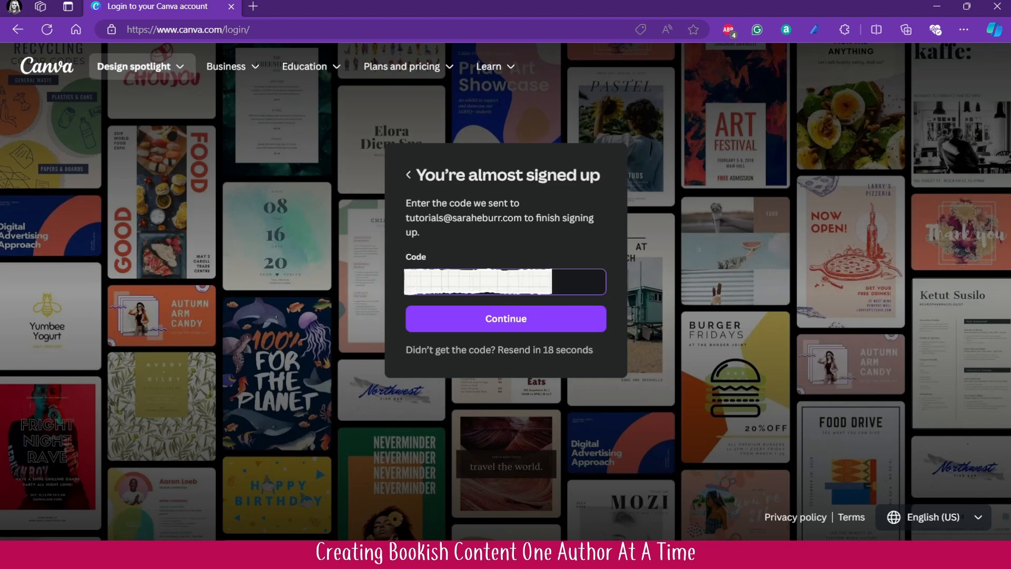
click(509, 319)
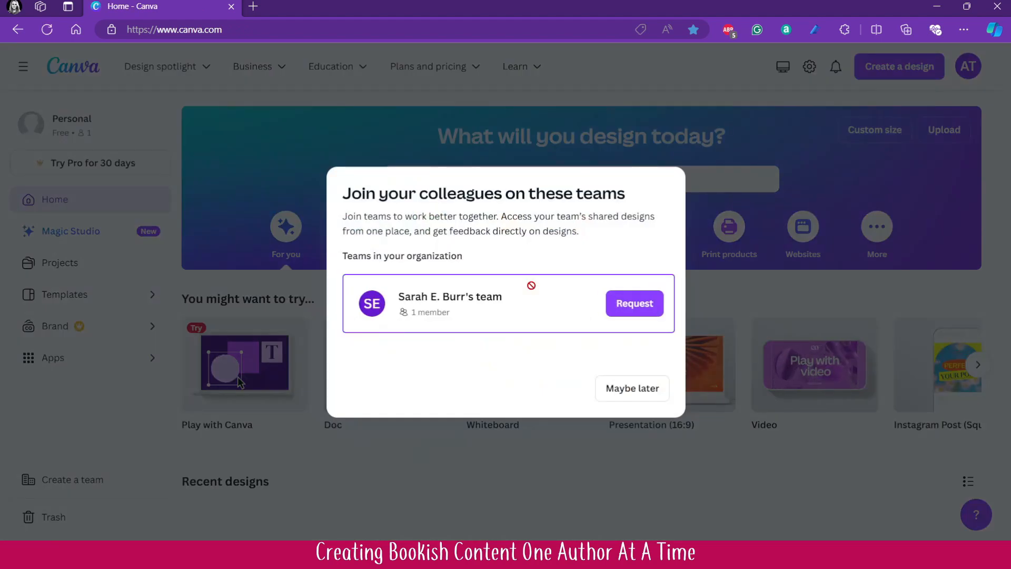
click(641, 388)
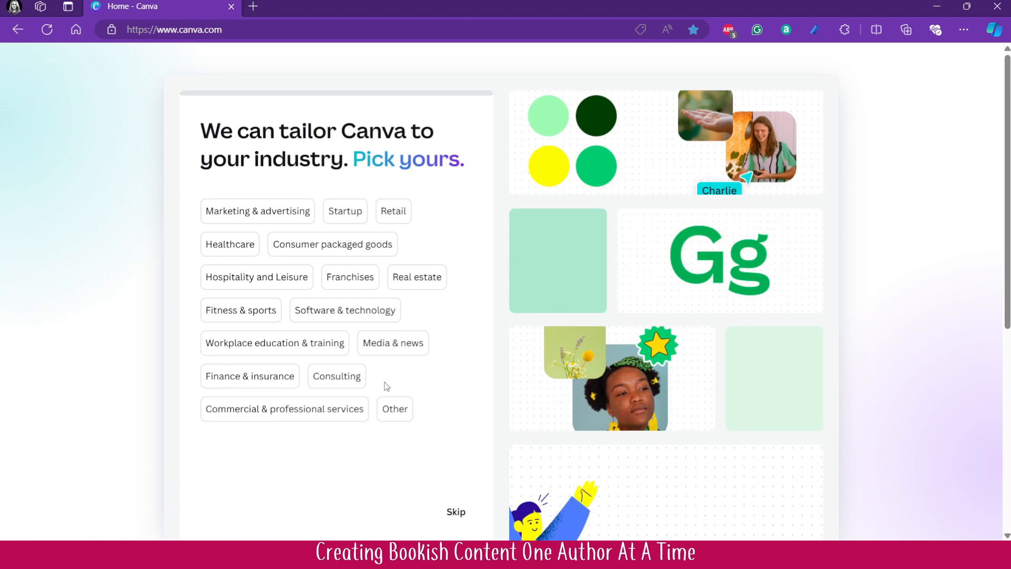
click(271, 210)
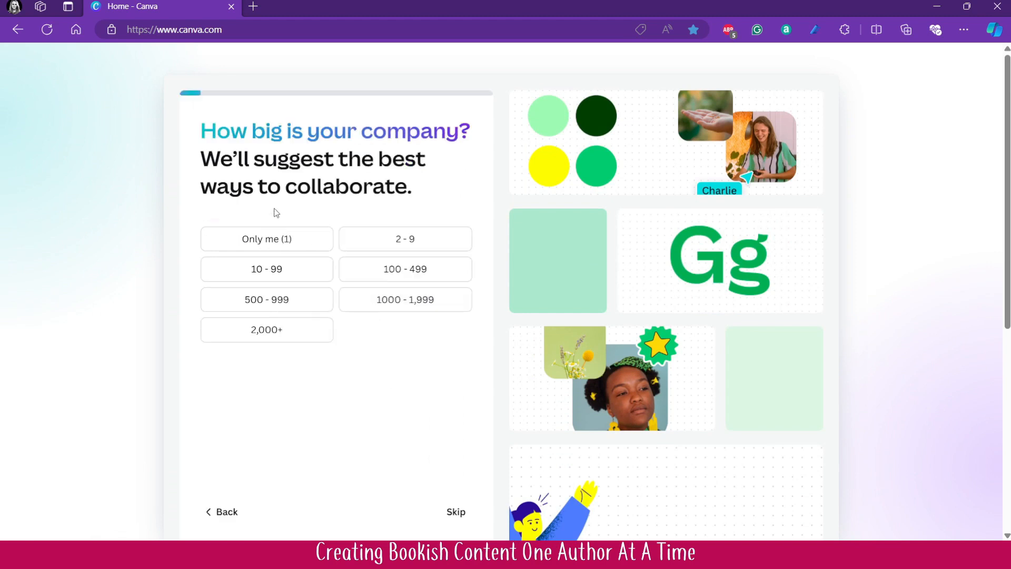
click(301, 235)
click(317, 238)
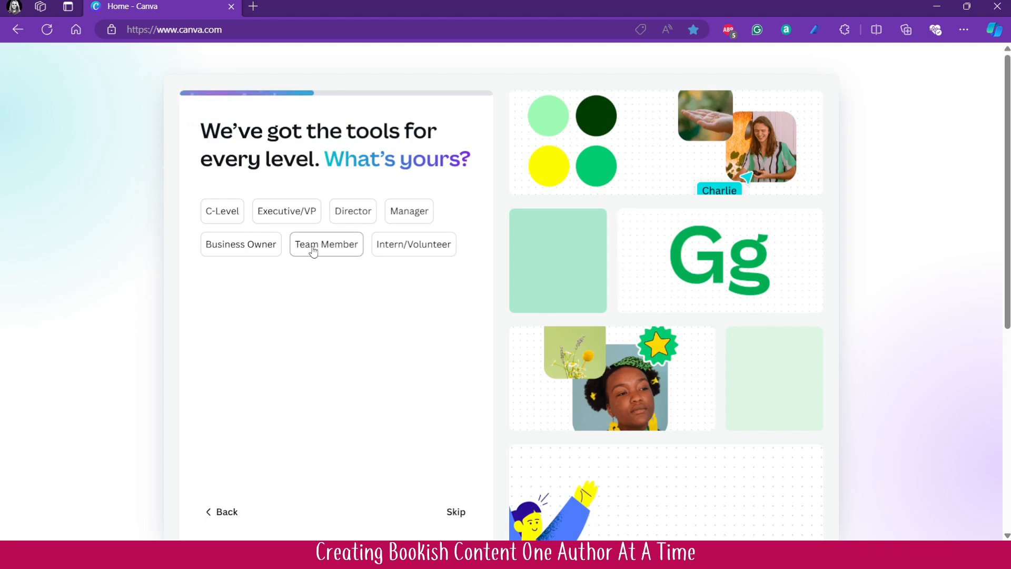
click(244, 254)
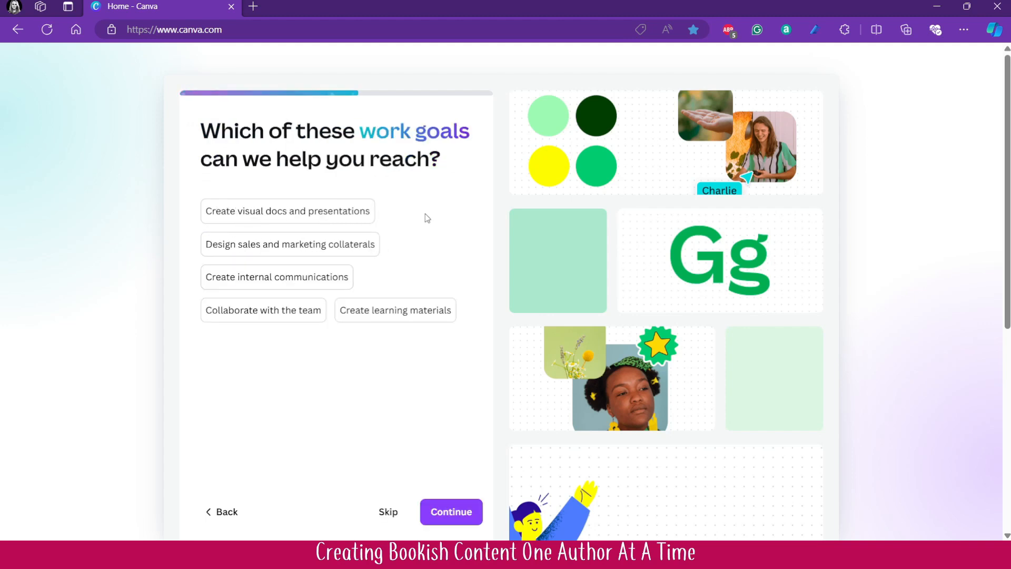
click(219, 523)
click(219, 523)
click(220, 523)
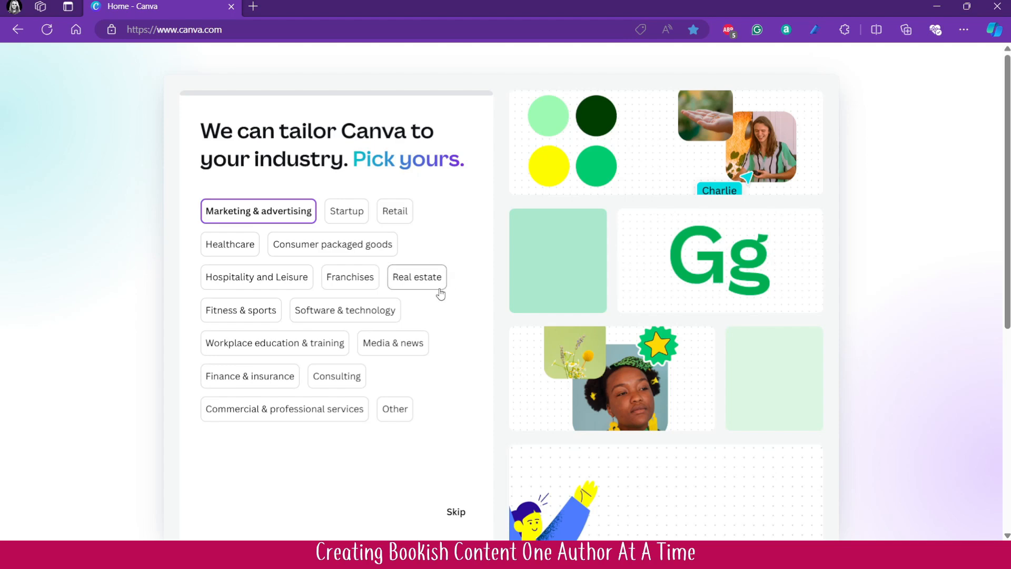
- Answer the onboarding questions with industry Other, department and level Business Owner, and goal "Design sales and marketing collaterals", skipping company size
click(403, 410)
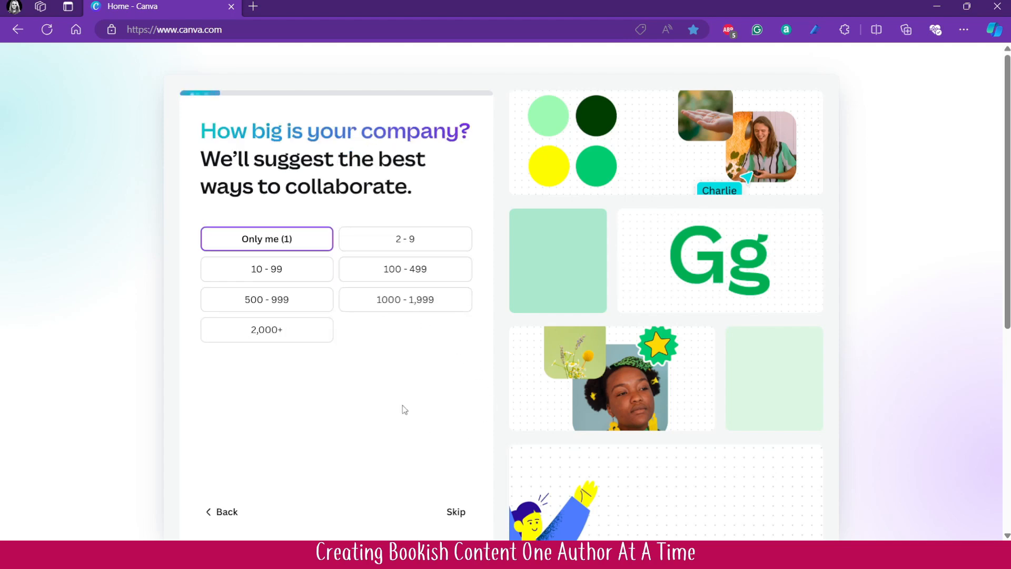
click(459, 515)
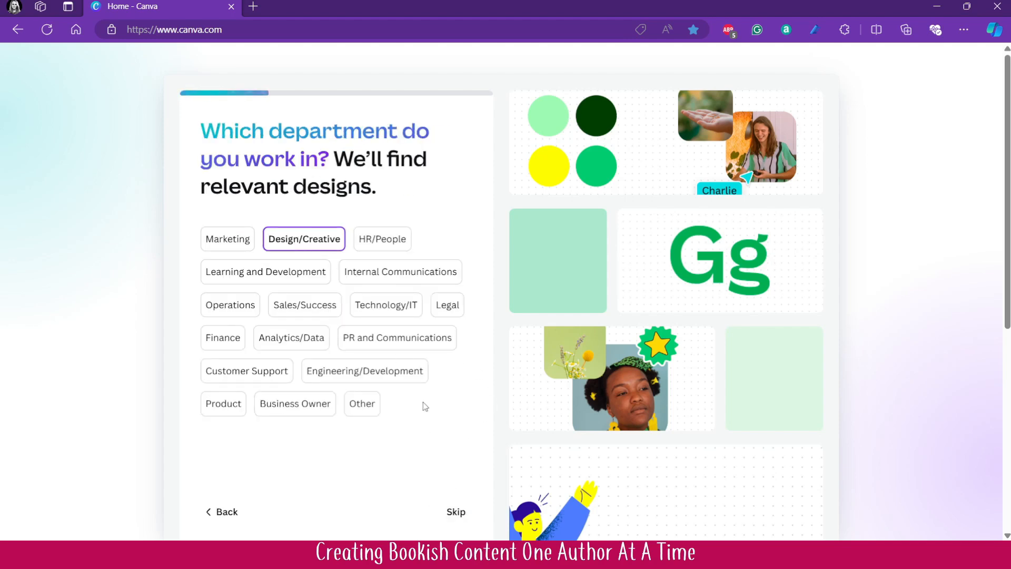
click(330, 411)
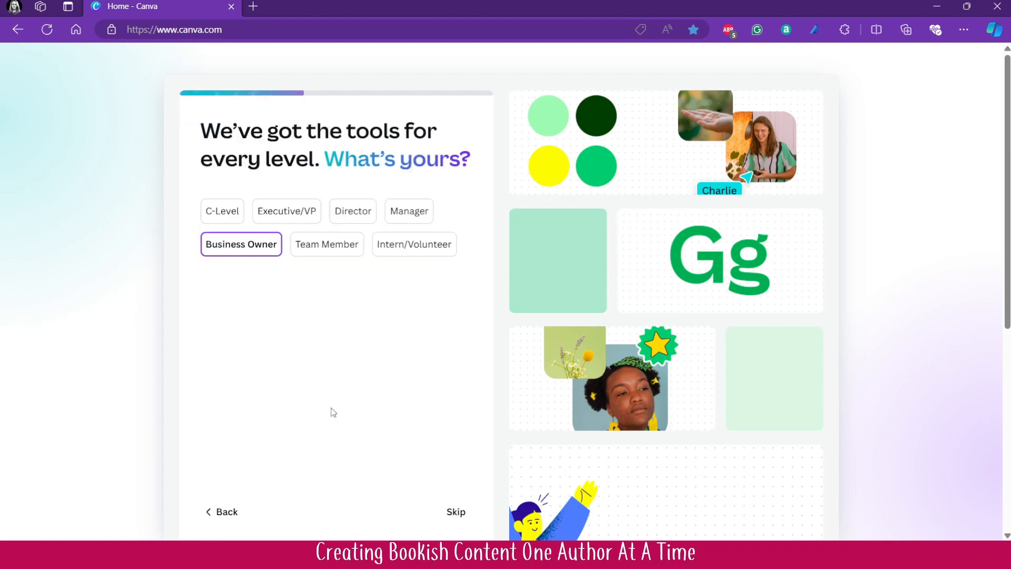
click(248, 248)
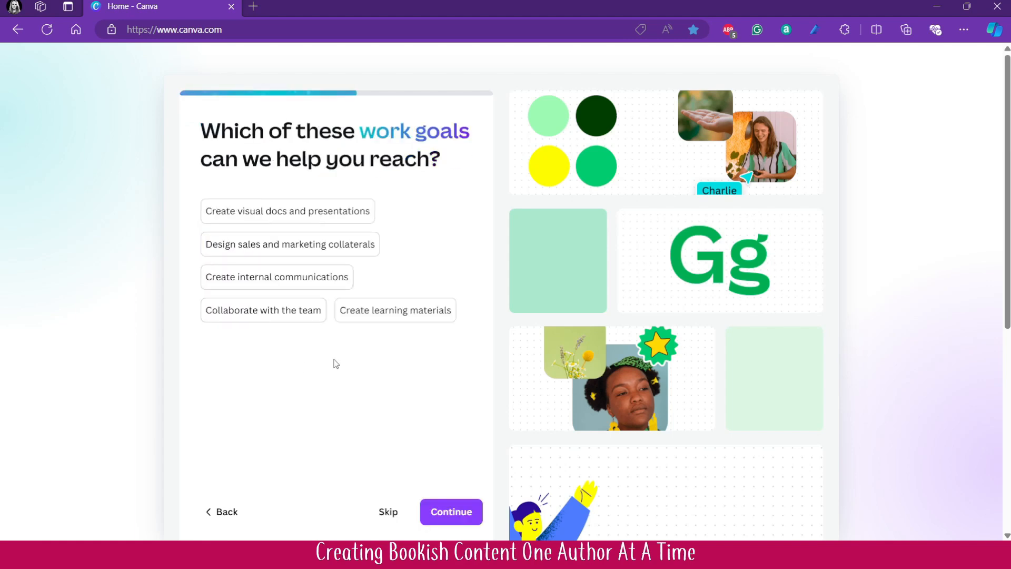
click(289, 249)
click(458, 511)
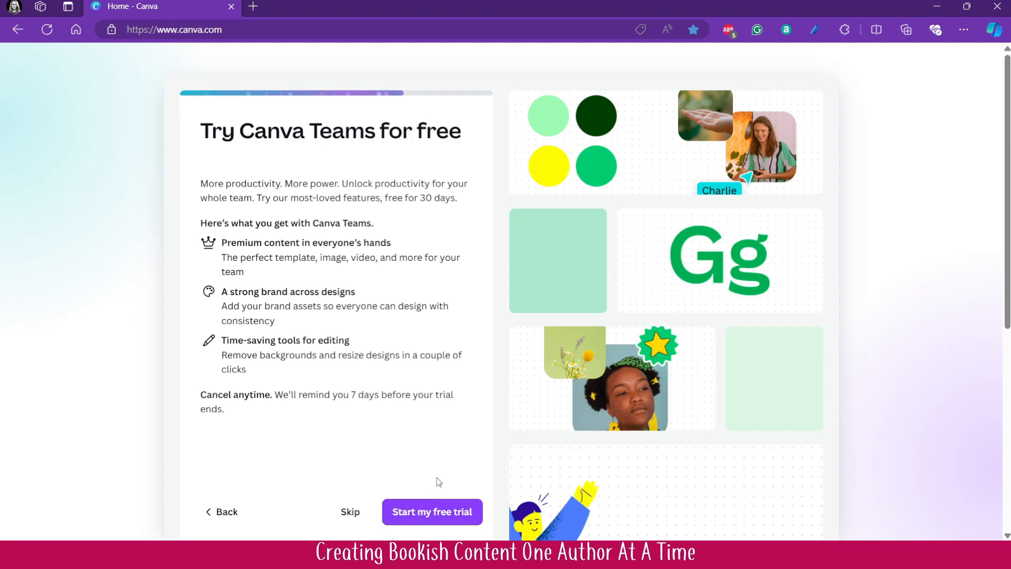
- Decline the free Canva Teams trial and skip saving the suggested Brand Templates
click(352, 513)
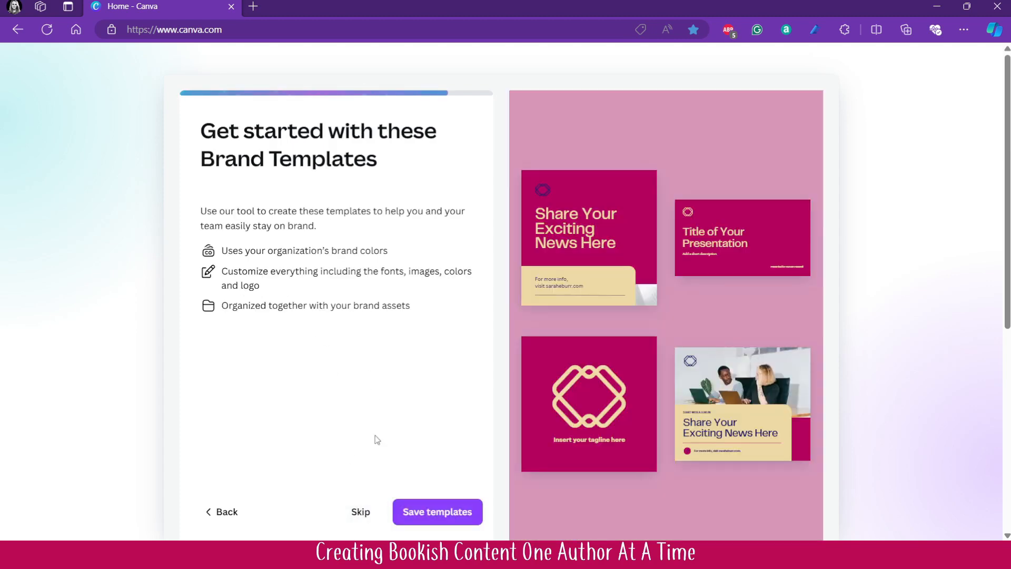
click(365, 519)
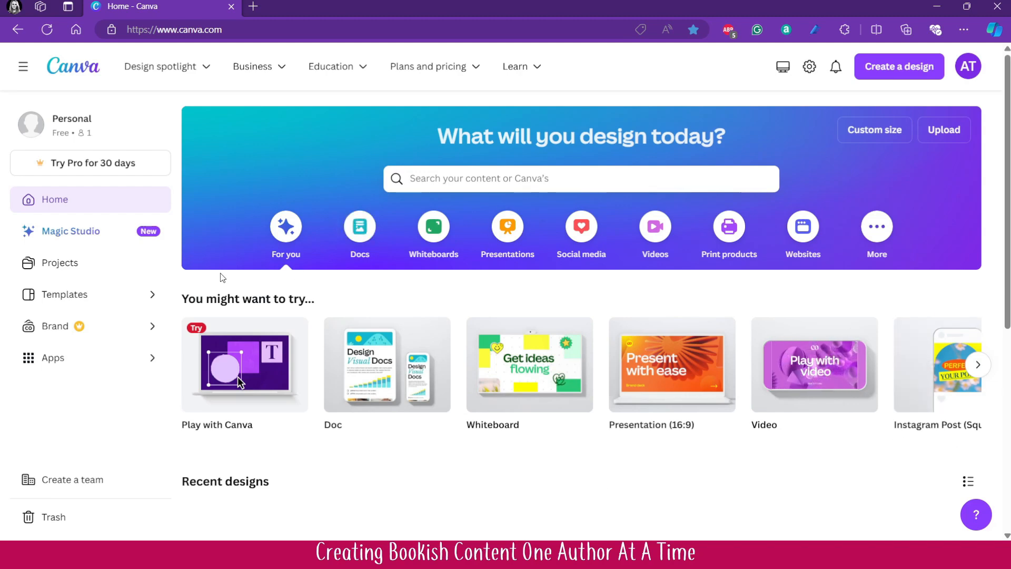
- Create a new folder named Book Covers in Projects without sharing it with anyone
click(985, 369)
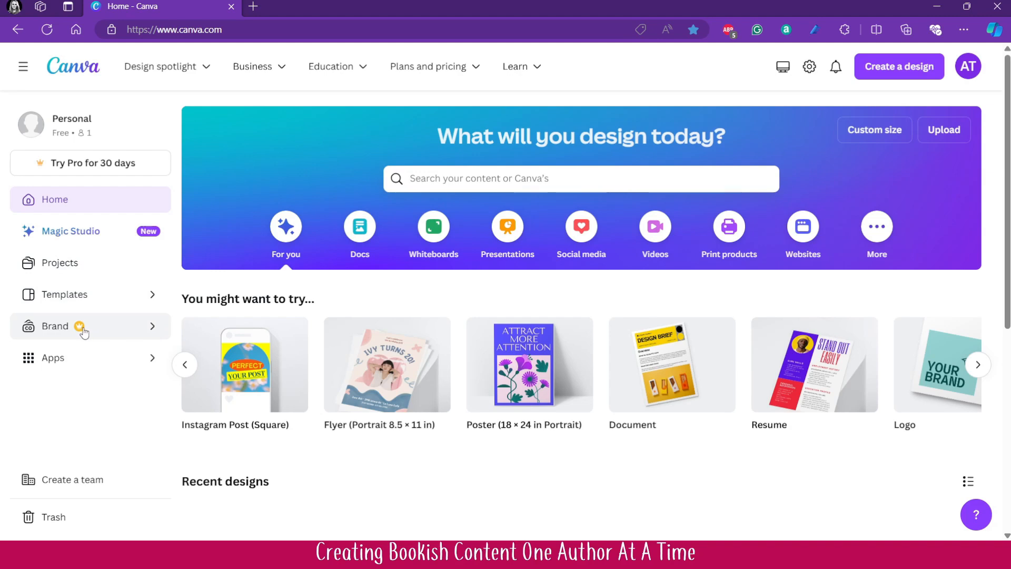
click(91, 264)
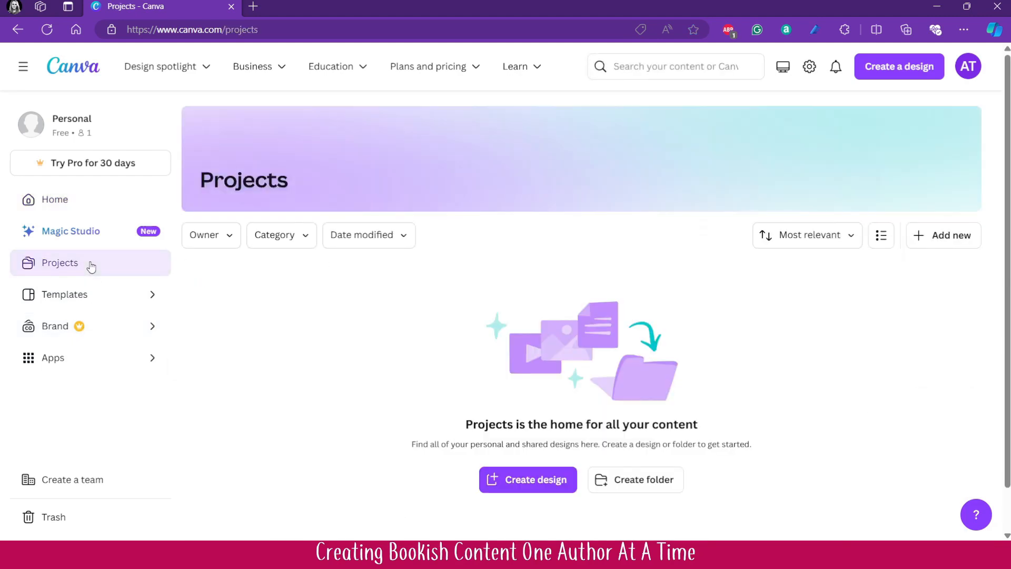
click(640, 478)
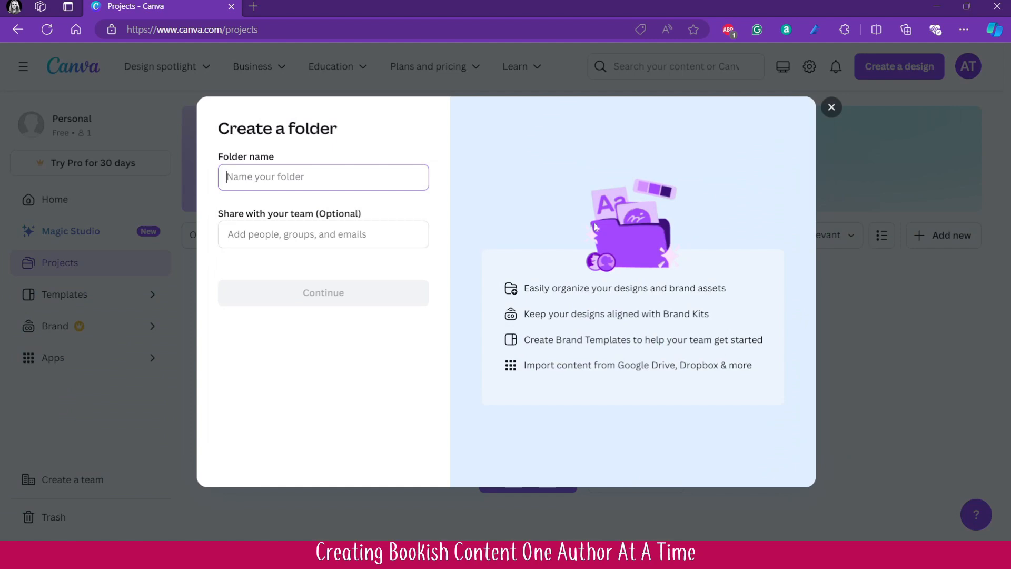
text(Book Covers)
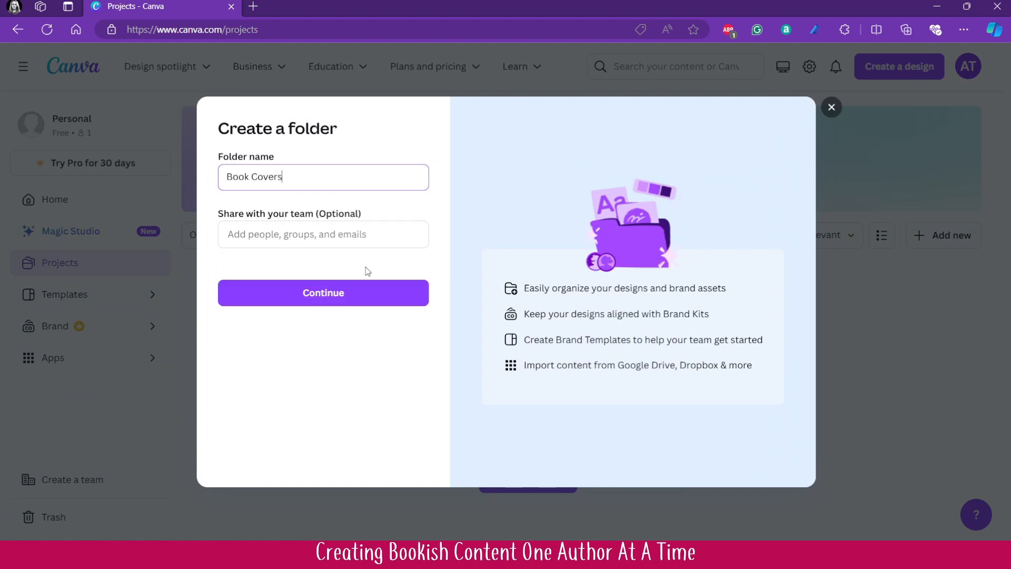
click(364, 288)
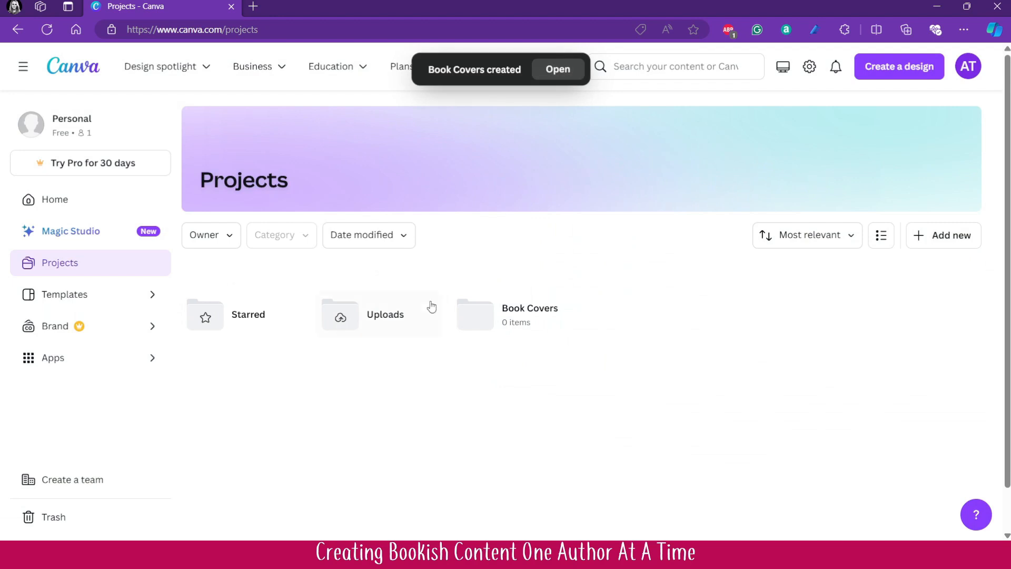
- Upload the nine book cover images from the computer into the Book Covers folder
click(493, 323)
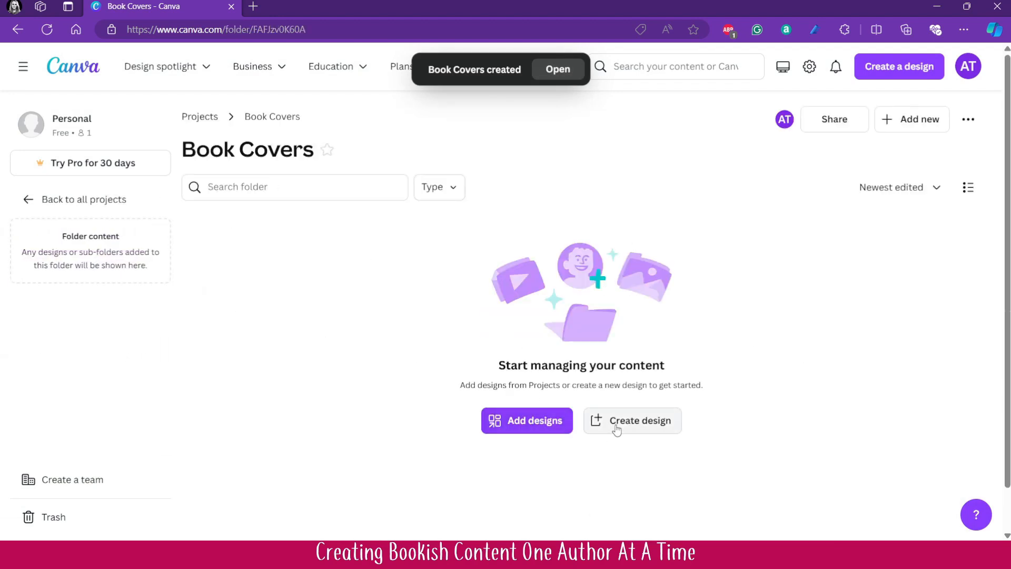
click(898, 130)
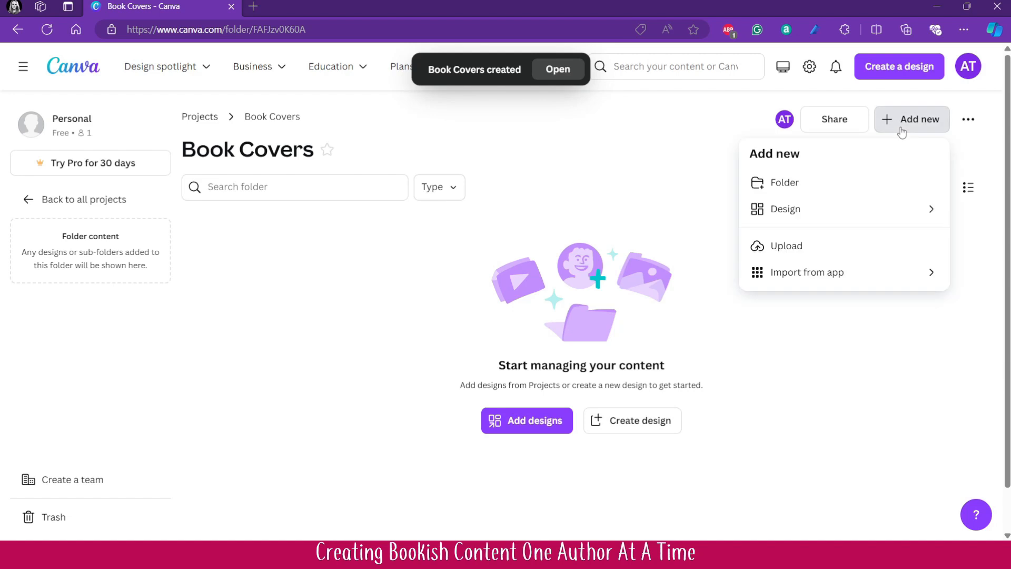
click(806, 248)
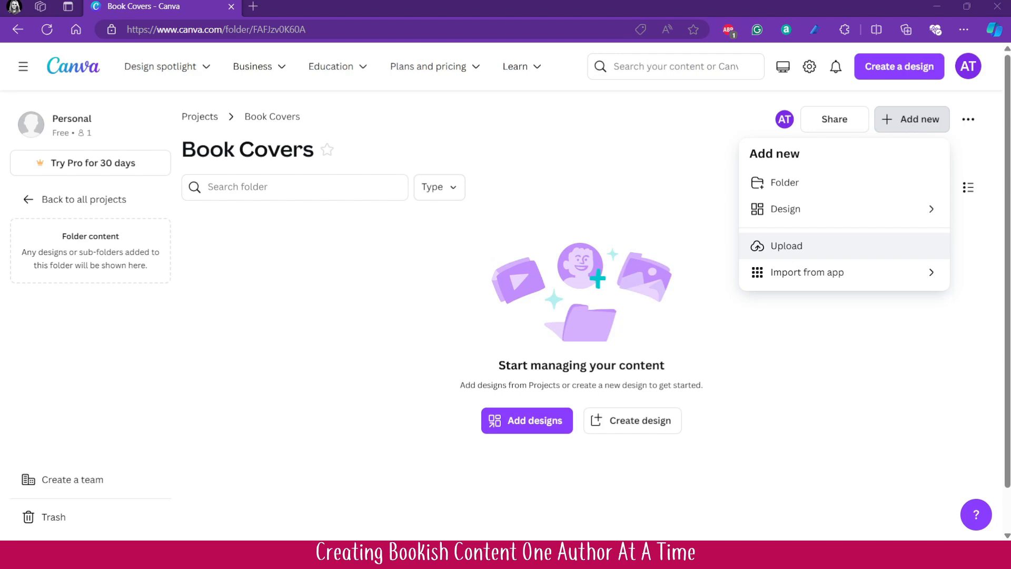
click(549, 326)
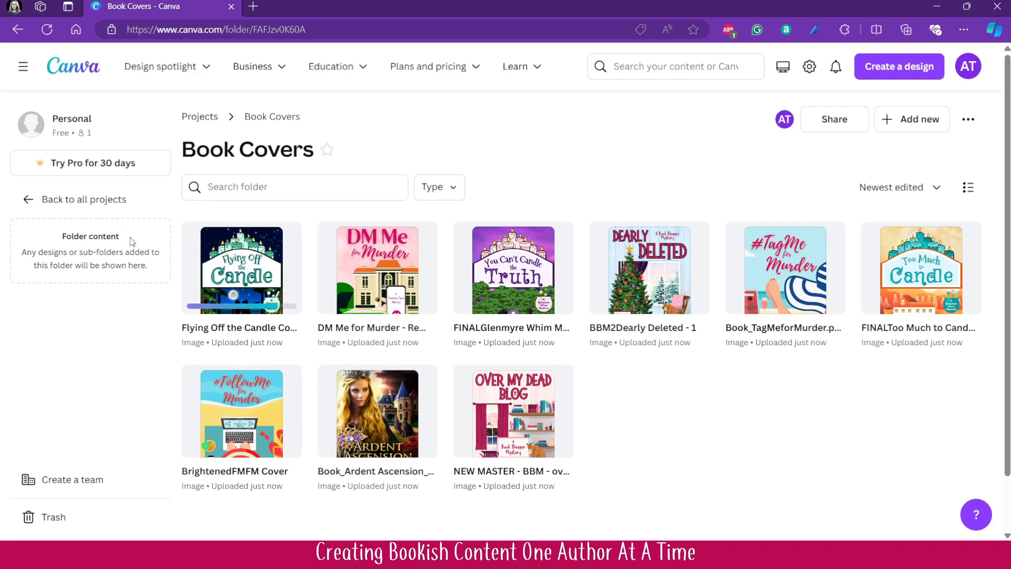
- Change the theme to Dark in the account settings
click(971, 74)
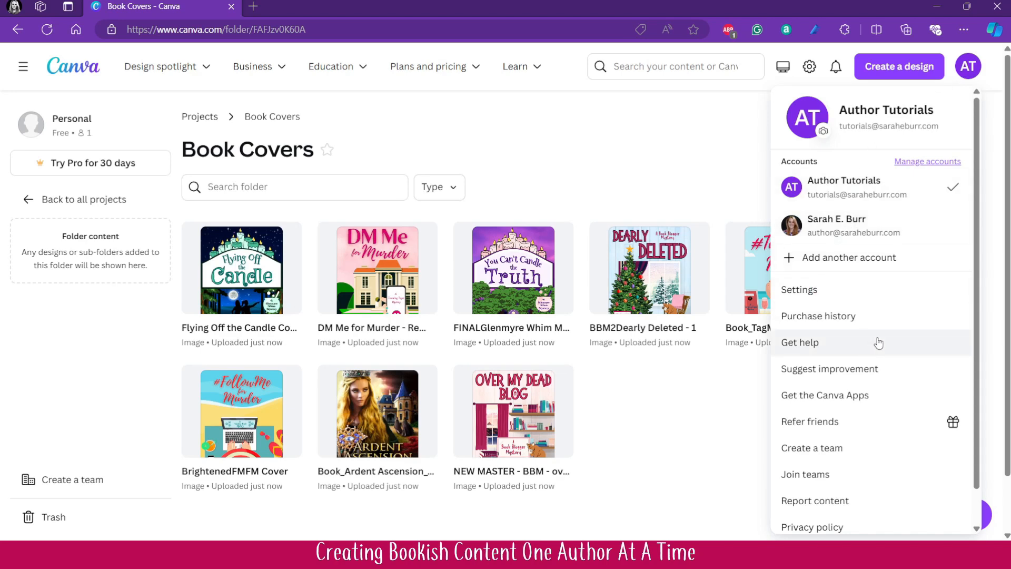
click(820, 289)
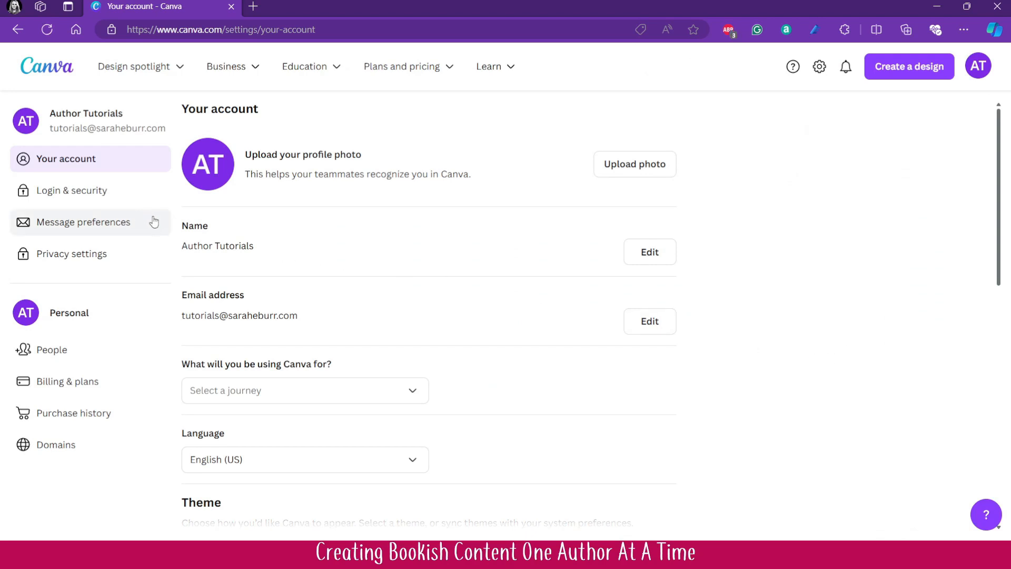
scroll(342, 247, down, 3)
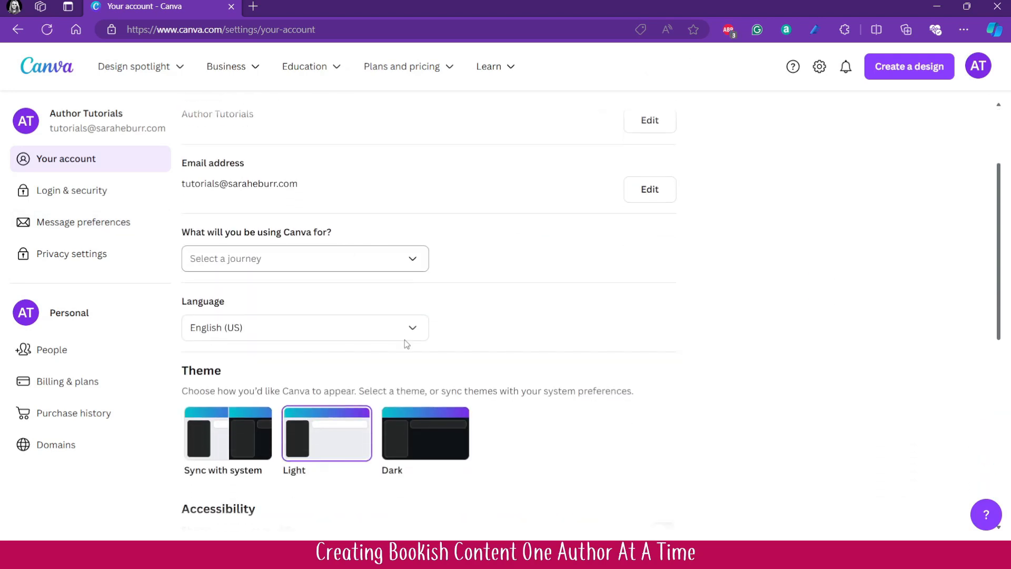
click(411, 429)
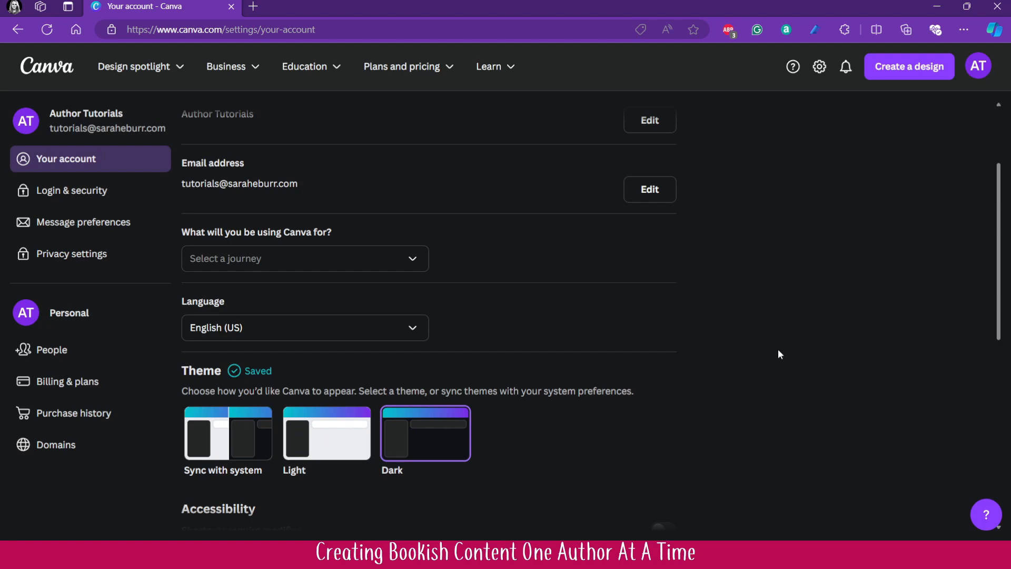
- Create a square Instagram Post design from the home page, declining the Canva app with the choice remembered and skipping the tour
click(39, 63)
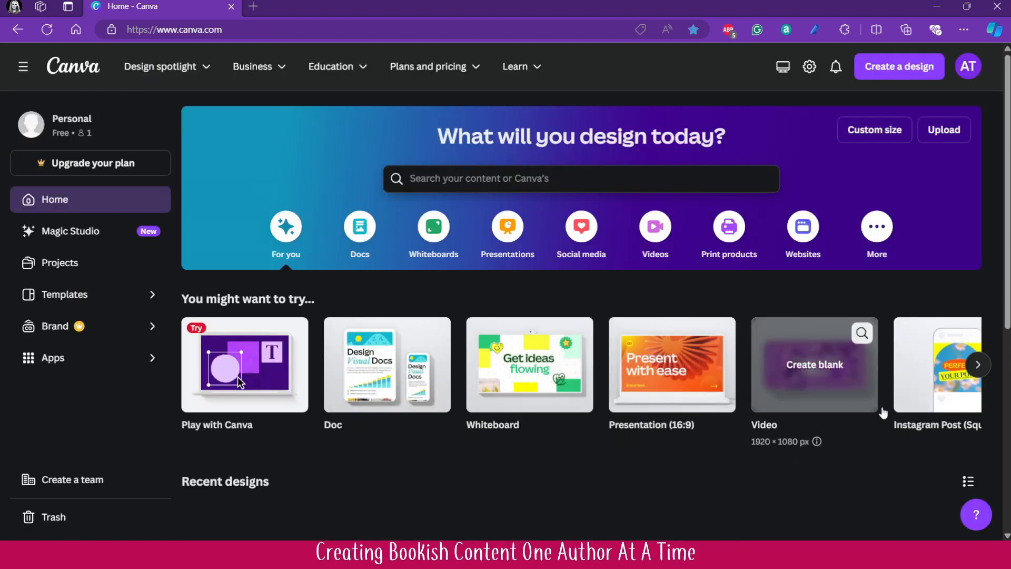
click(932, 402)
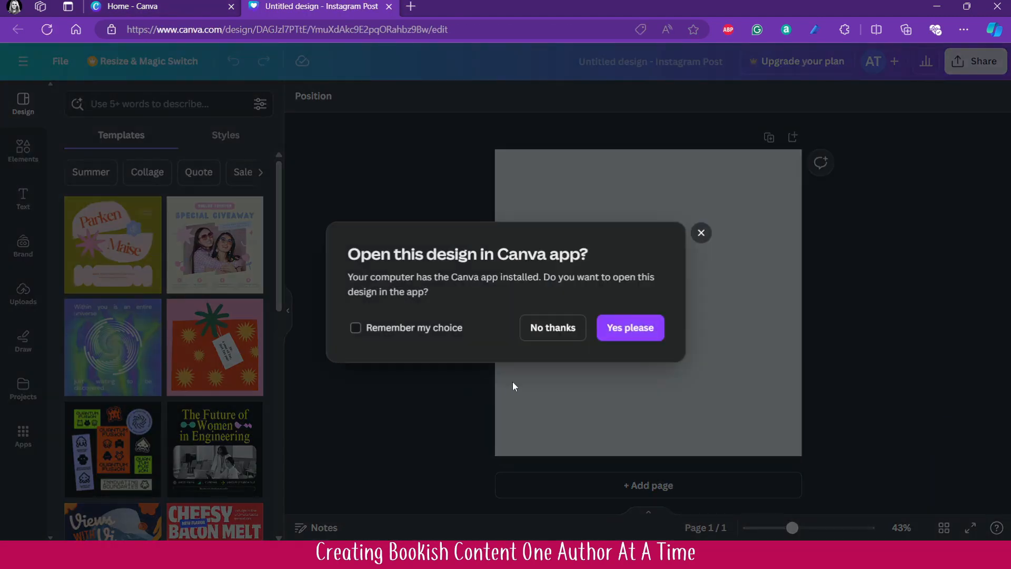
click(426, 334)
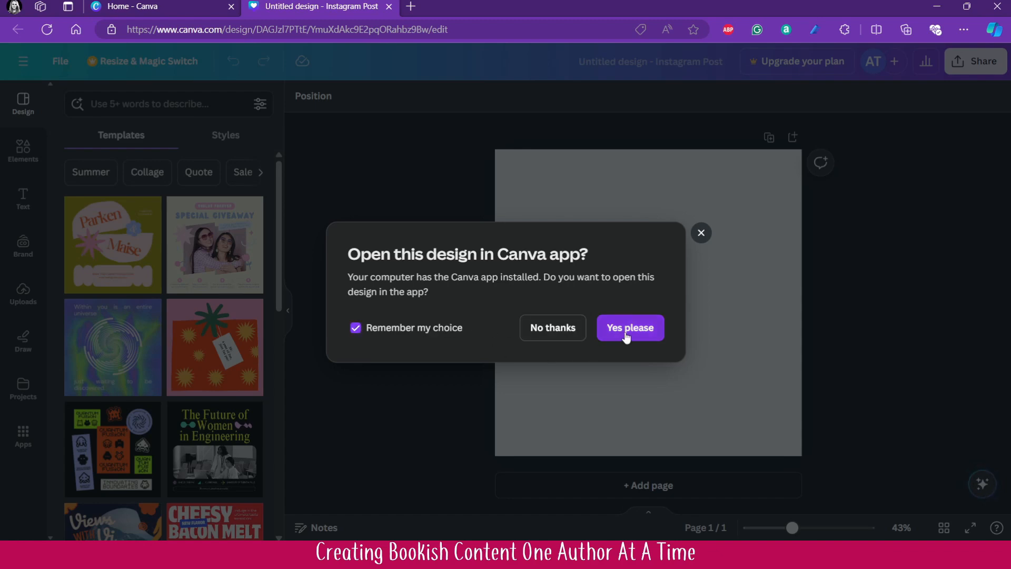
click(554, 330)
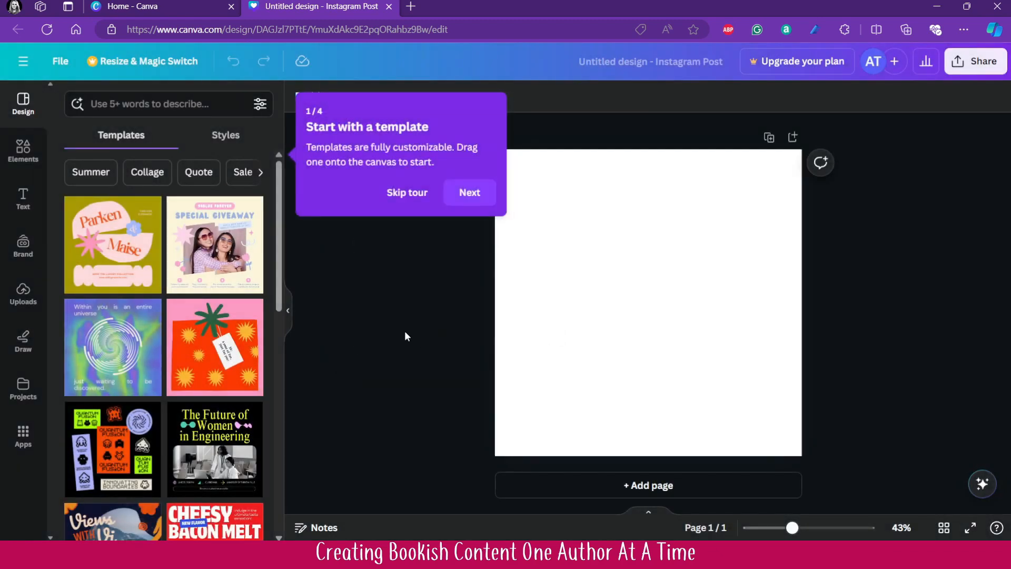
click(412, 199)
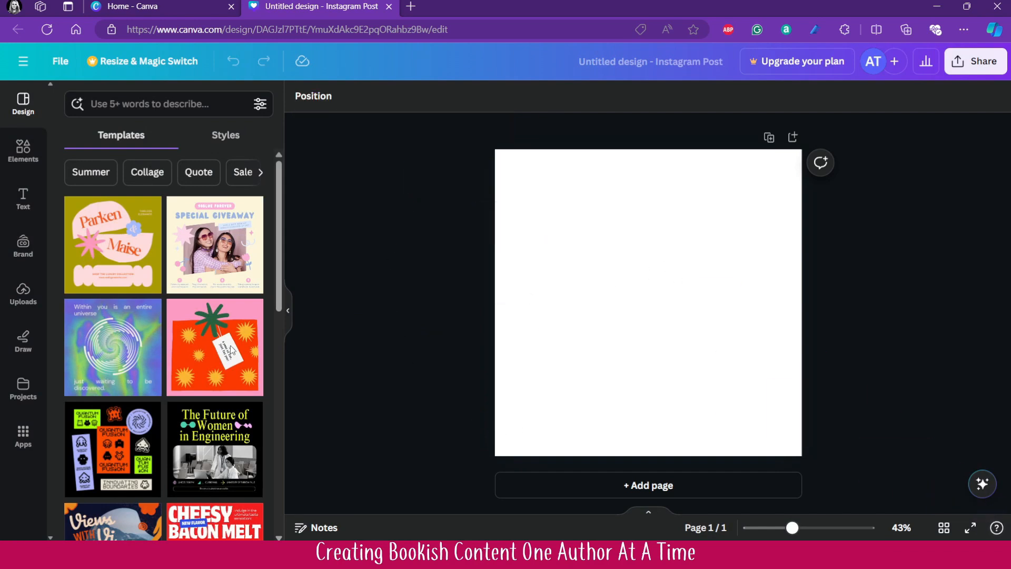
- Add the Over My Dead Blog cover from the Book Covers project folder and place it in the left half of the page
click(24, 387)
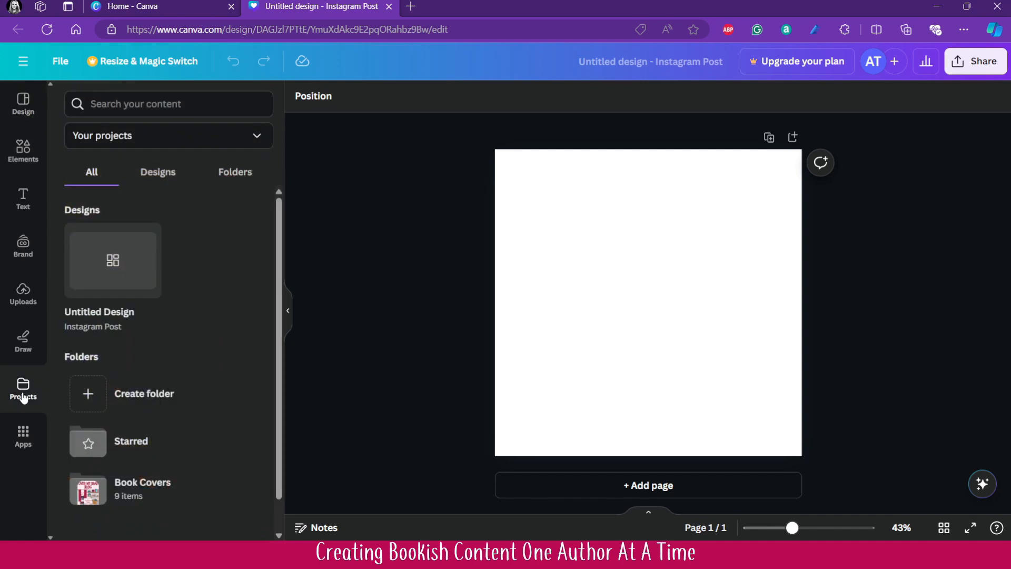
click(149, 498)
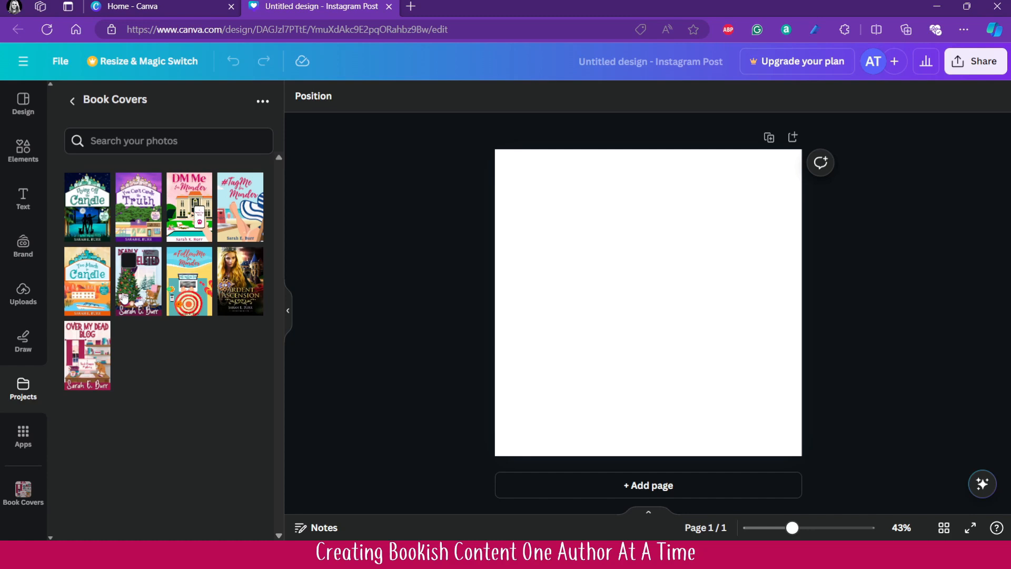
click(100, 347)
drag(721, 367, 661, 367)
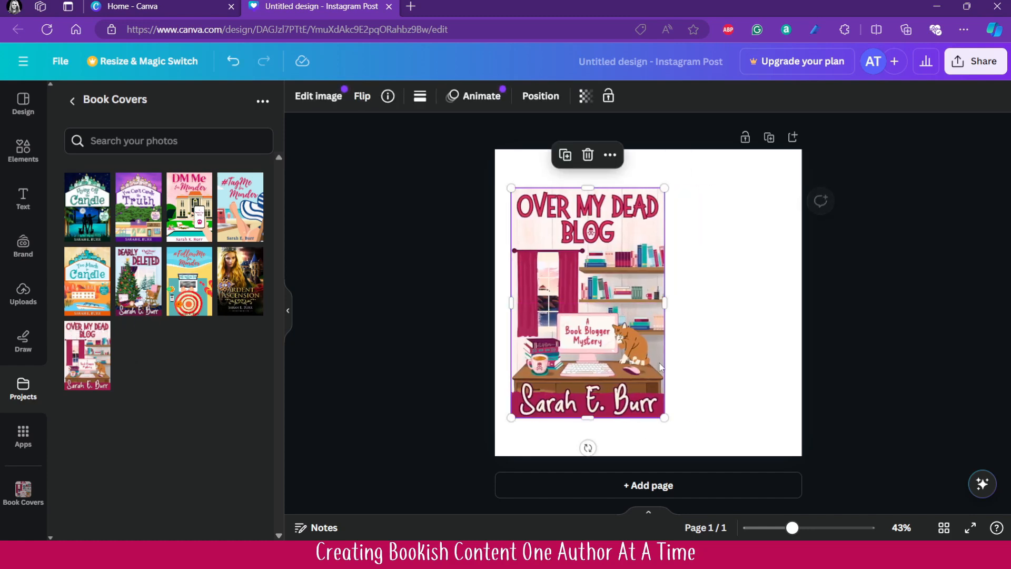
- Shrink the book cover slightly and centre it vertically in the left half of the page
drag(664, 417, 655, 397)
click(743, 388)
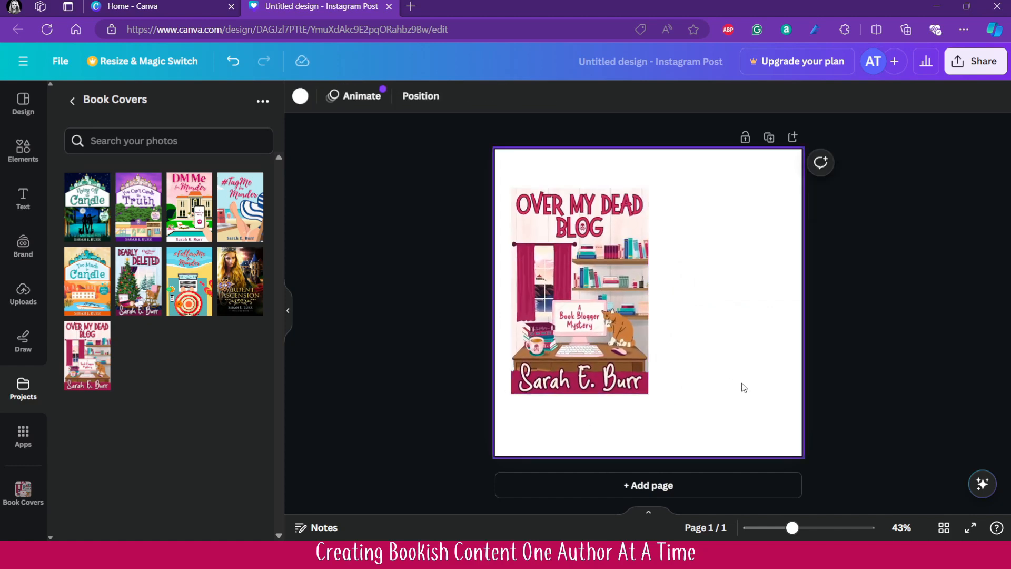
drag(611, 292, 611, 304)
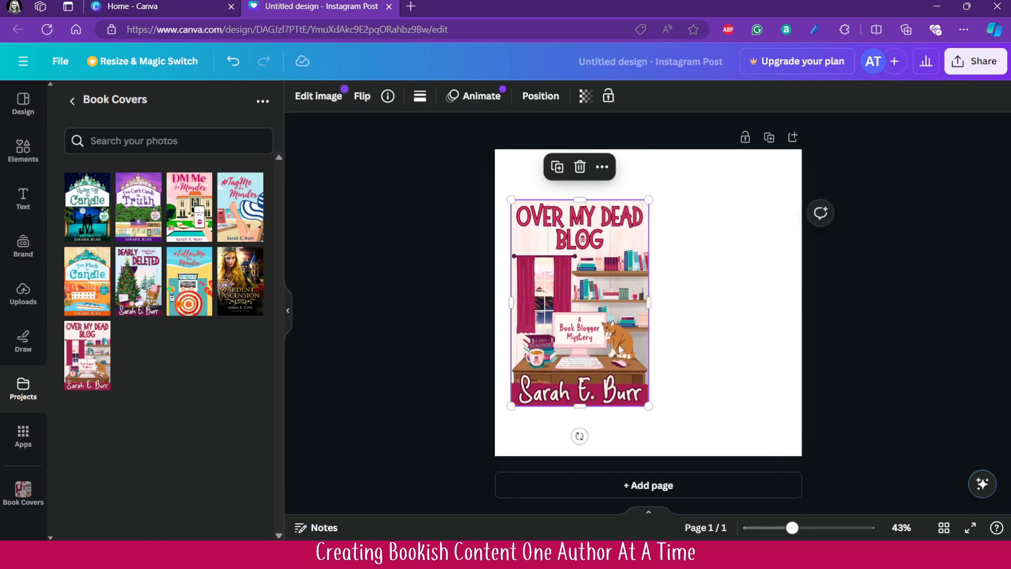
- Align the book cover to the horizontal center of the page
right_click(595, 288)
mouse_move(664, 312)
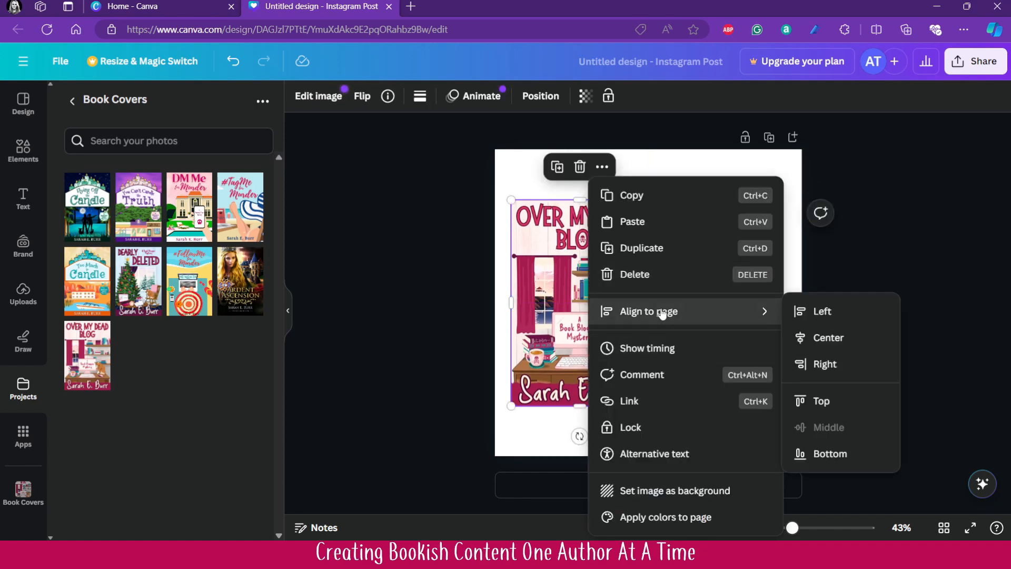
click(811, 339)
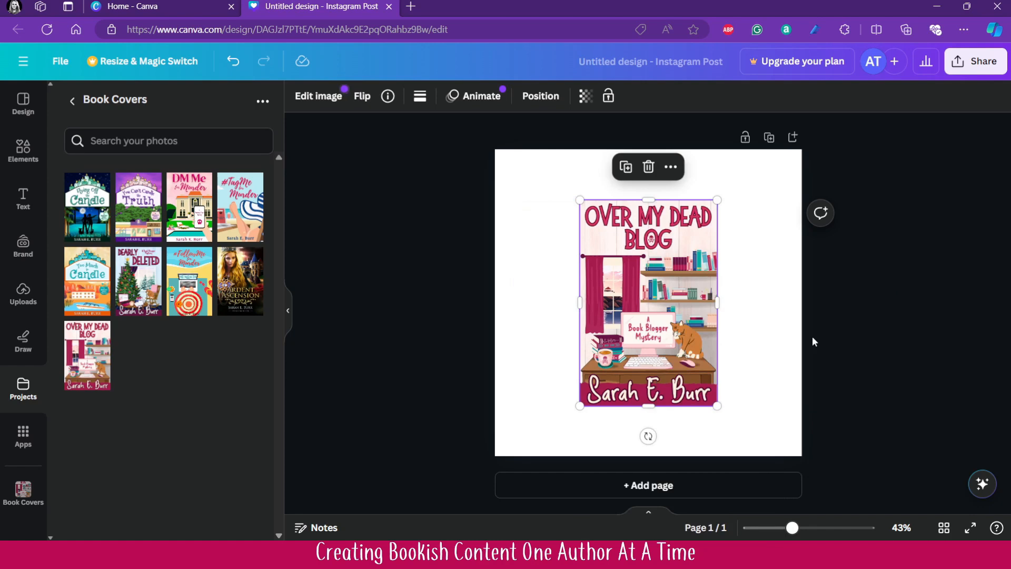
- Rotate the book cover clockwise to a slight tilt
click(760, 337)
click(686, 335)
drag(648, 436, 608, 429)
click(548, 236)
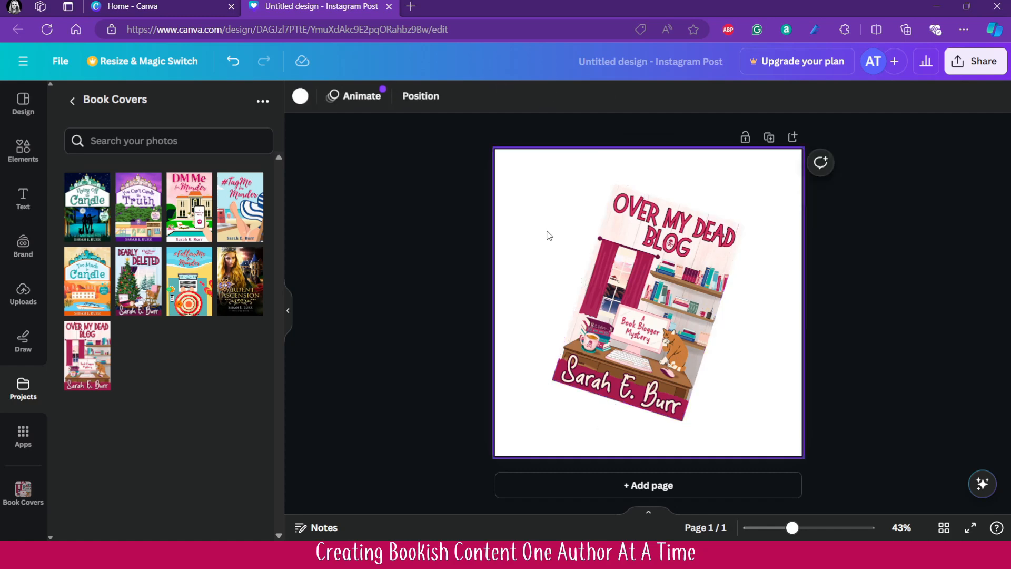
- Apply the Page lift shadow effect to the book cover image
click(627, 294)
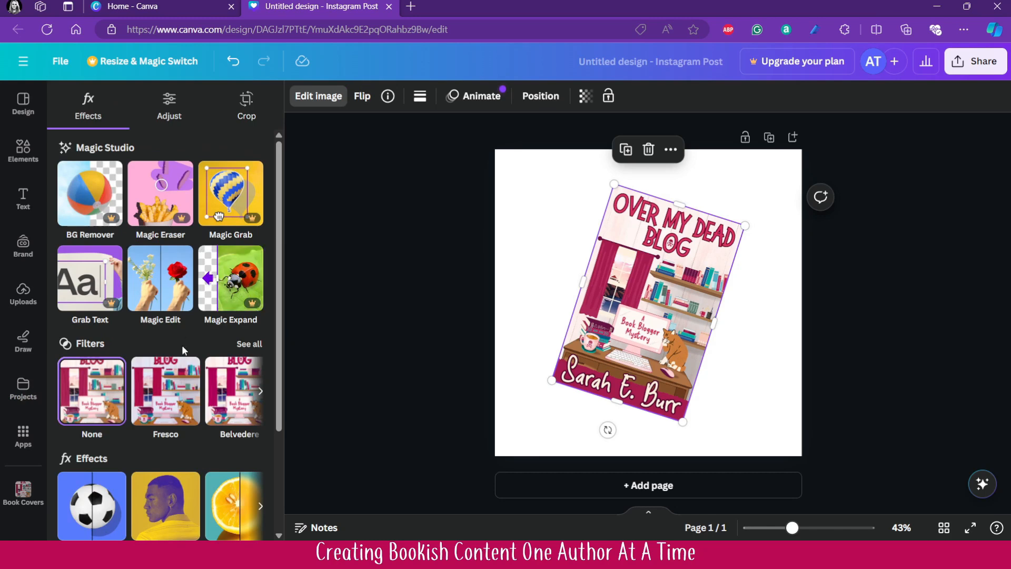
scroll(184, 343, down, 3)
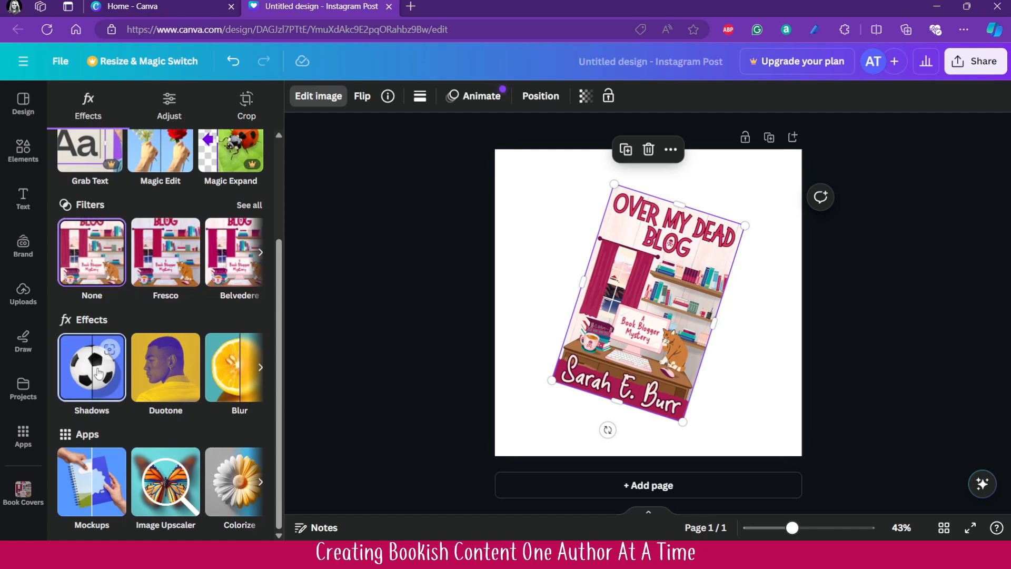
click(99, 375)
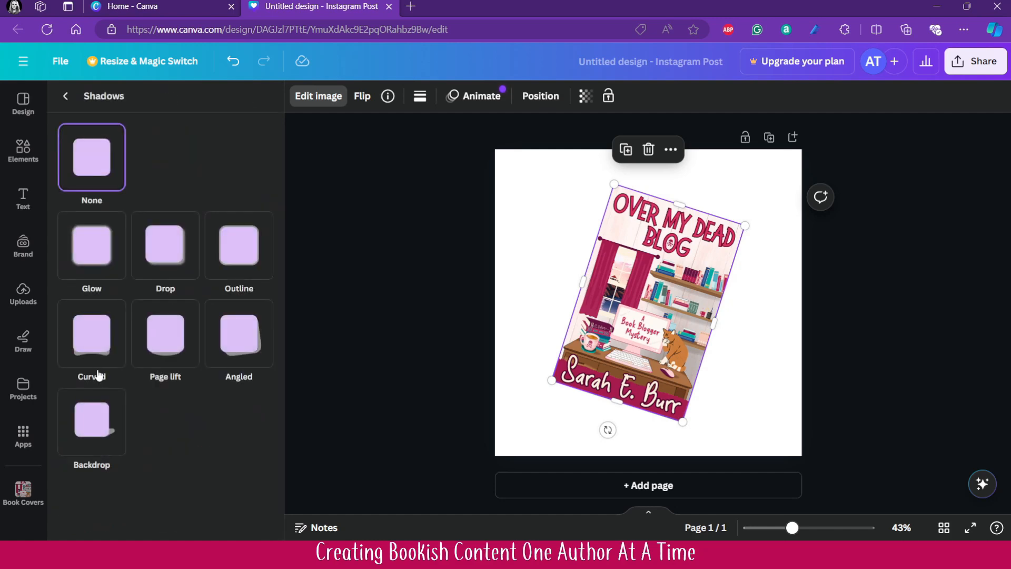
click(171, 344)
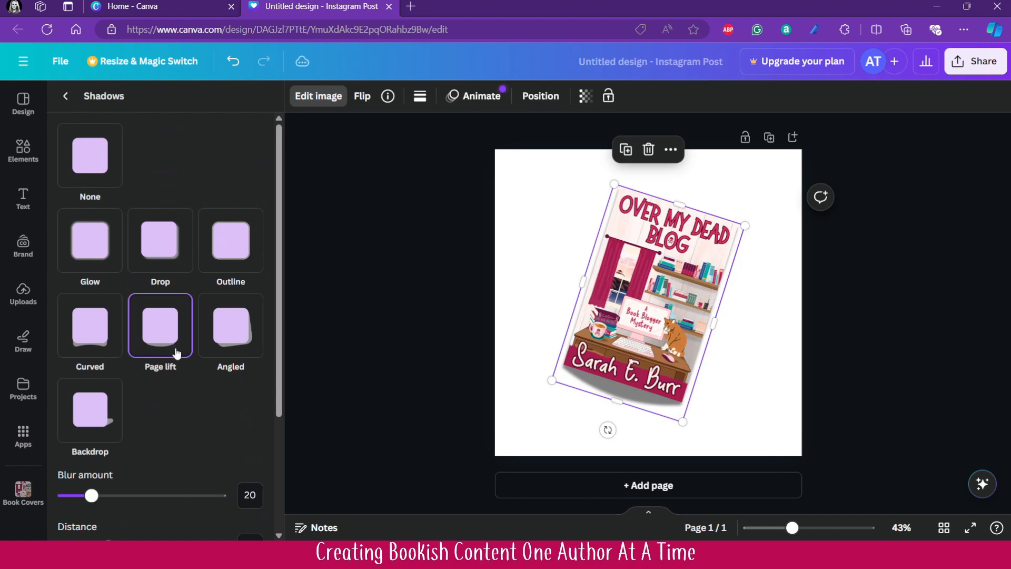
- Set the cover shadow's blur amount to 35, curve to 43 and intensity to 63
drag(96, 505, 117, 505)
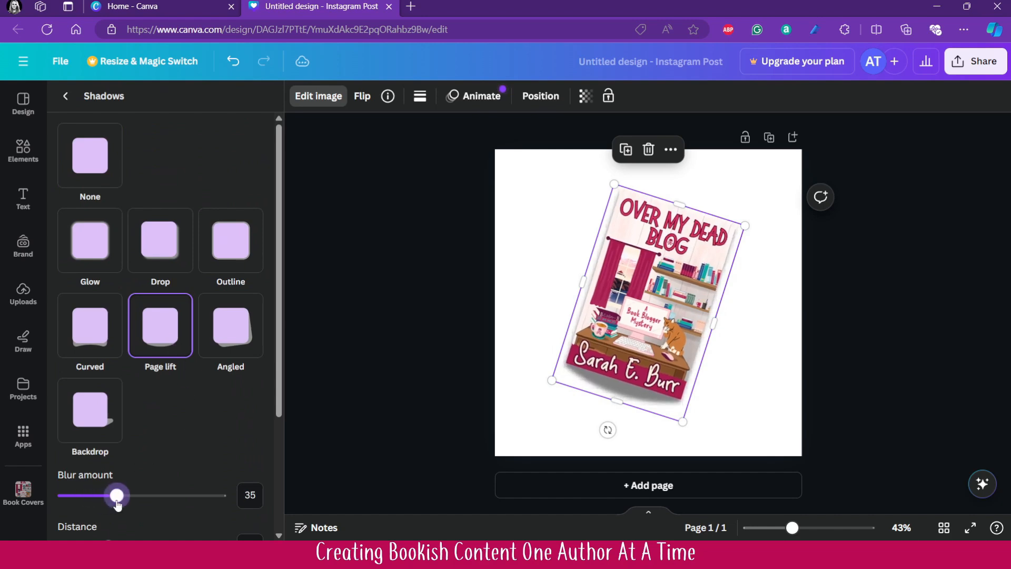
scroll(252, 415, down, 3)
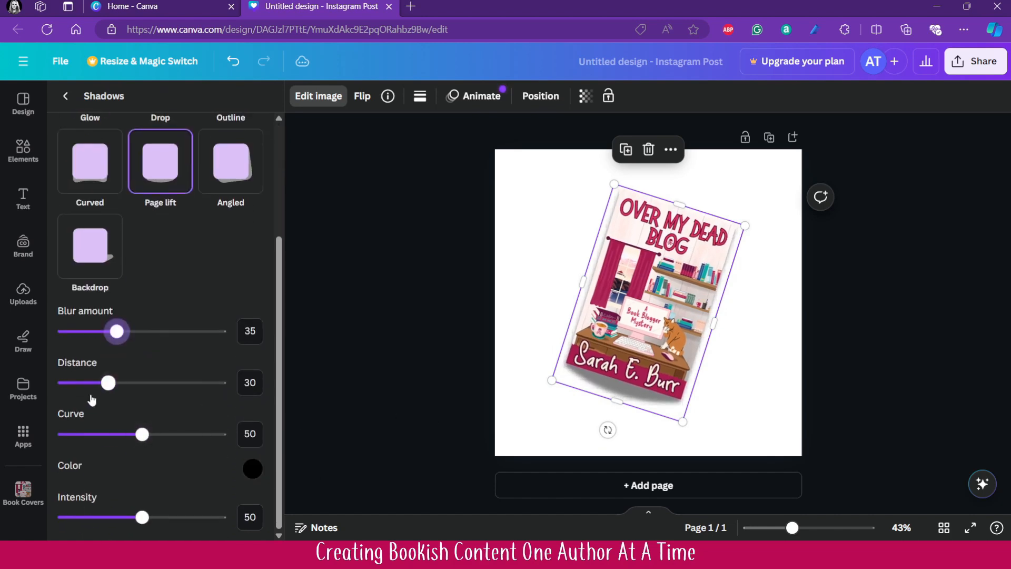
mouse_move(143, 443)
mouse_down()
mouse_move(200, 442)
mouse_move(117, 438)
mouse_move(130, 437)
mouse_up()
drag(142, 518, 164, 516)
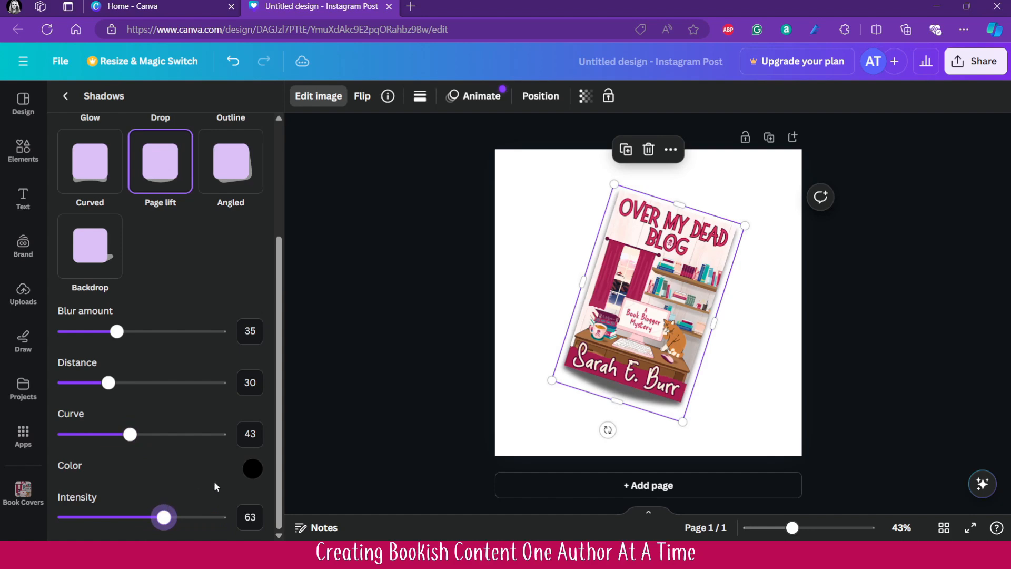
- Change the cover's shadow color to the dark magenta #37001E and finish the image editing
click(254, 470)
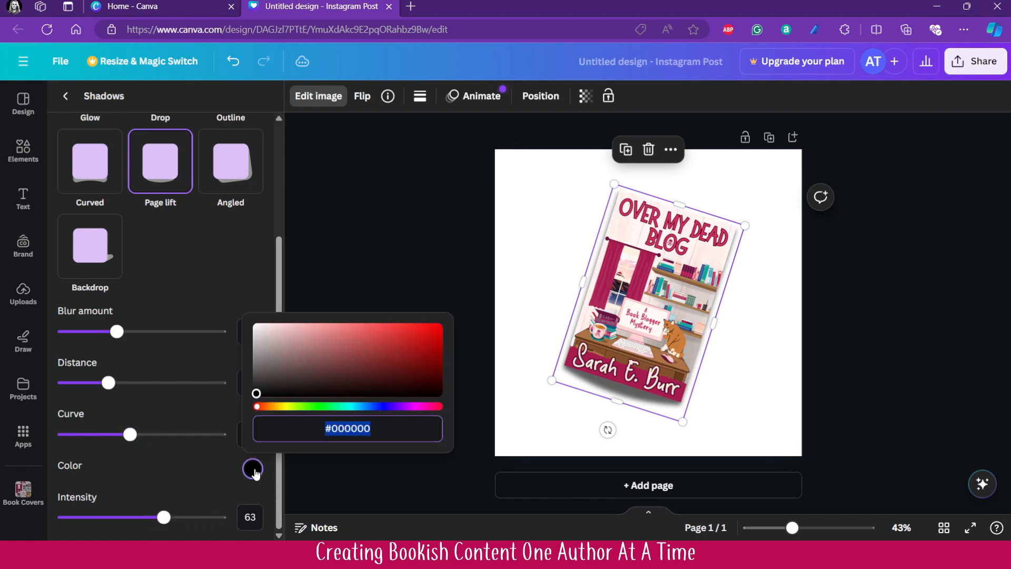
drag(380, 415, 415, 418)
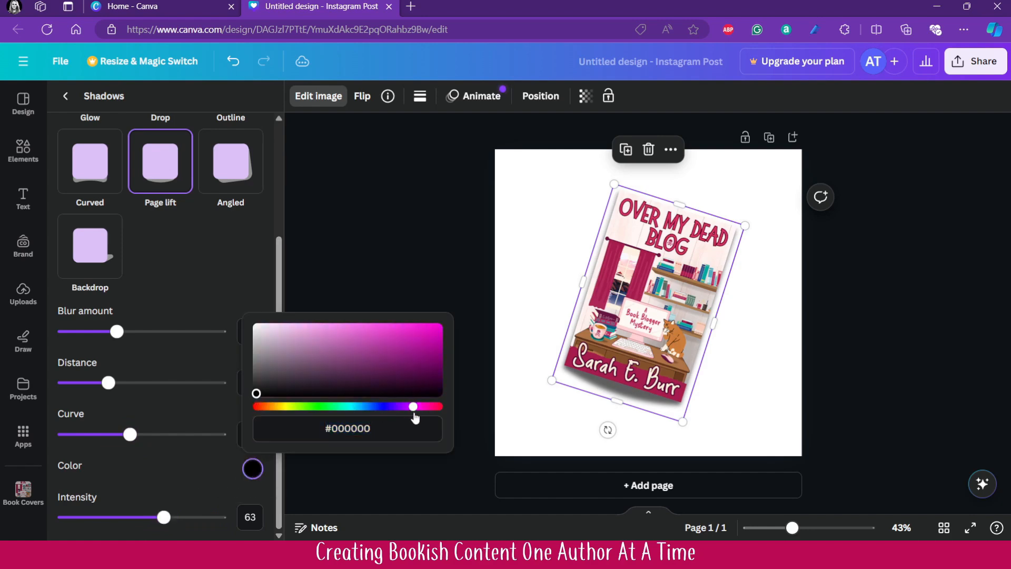
mouse_move(433, 374)
mouse_down()
mouse_move(436, 356)
mouse_move(445, 386)
mouse_up()
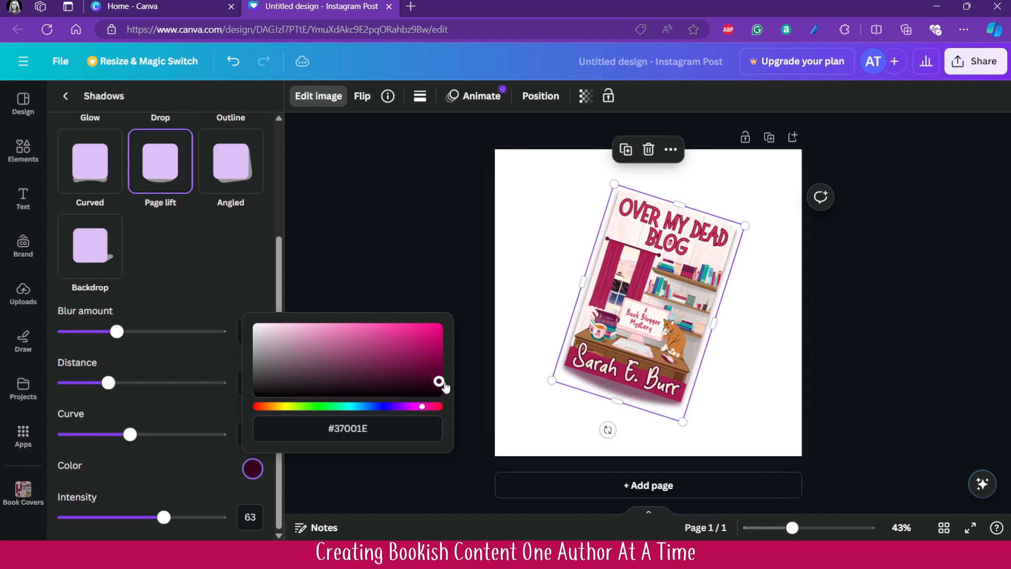
click(440, 203)
click(438, 203)
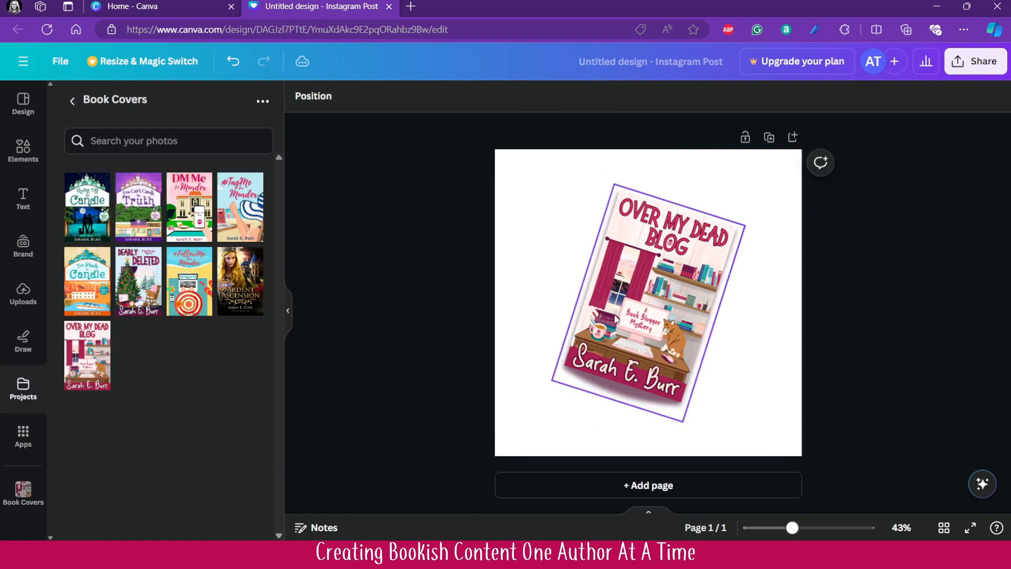
- Straighten the book cover upright and move it back to the left half of the page
click(616, 364)
drag(607, 429, 643, 444)
drag(641, 310, 568, 312)
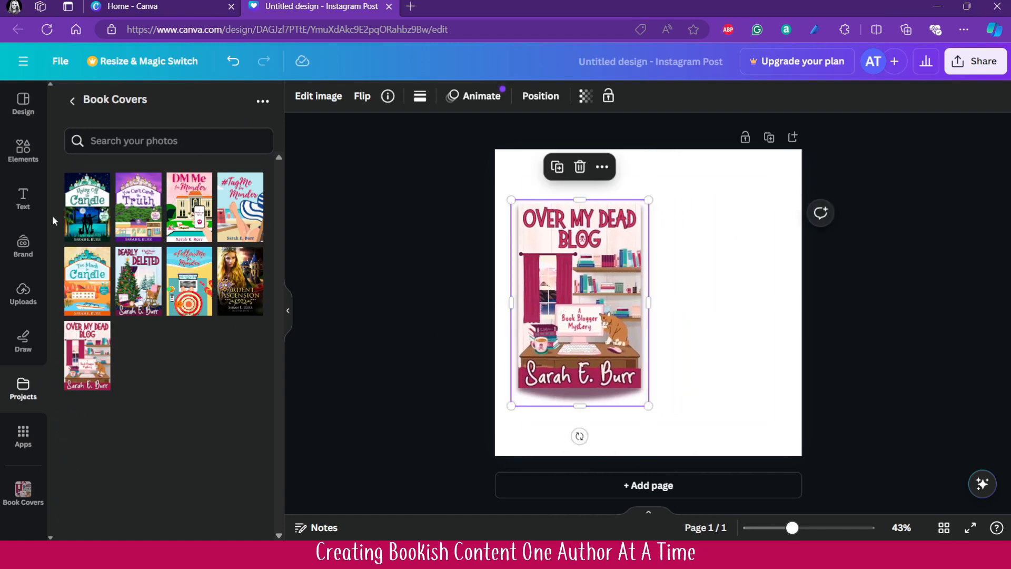
- Add a heading text box, narrow it to two lines and place it to the right of the book cover
click(21, 199)
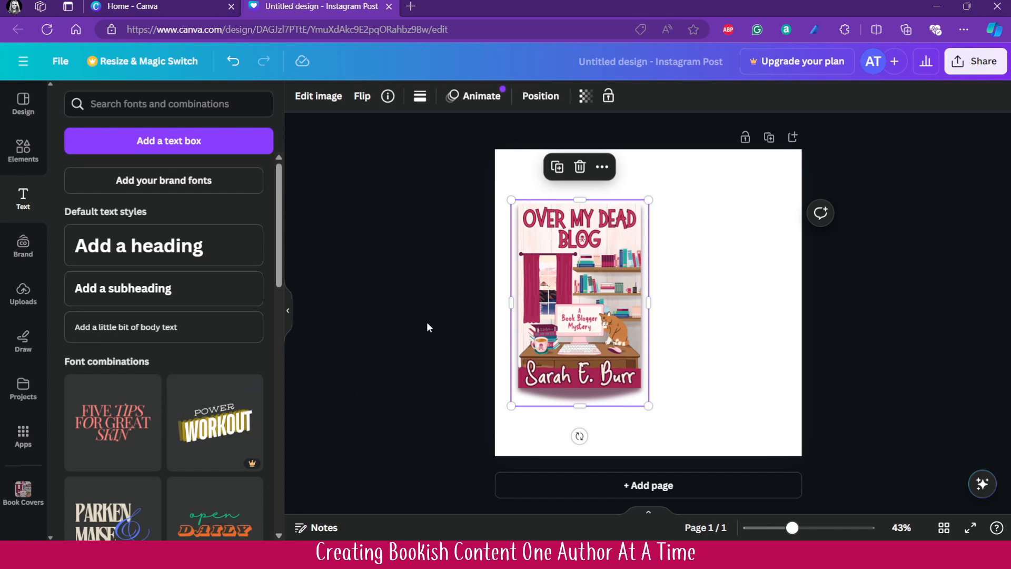
click(179, 245)
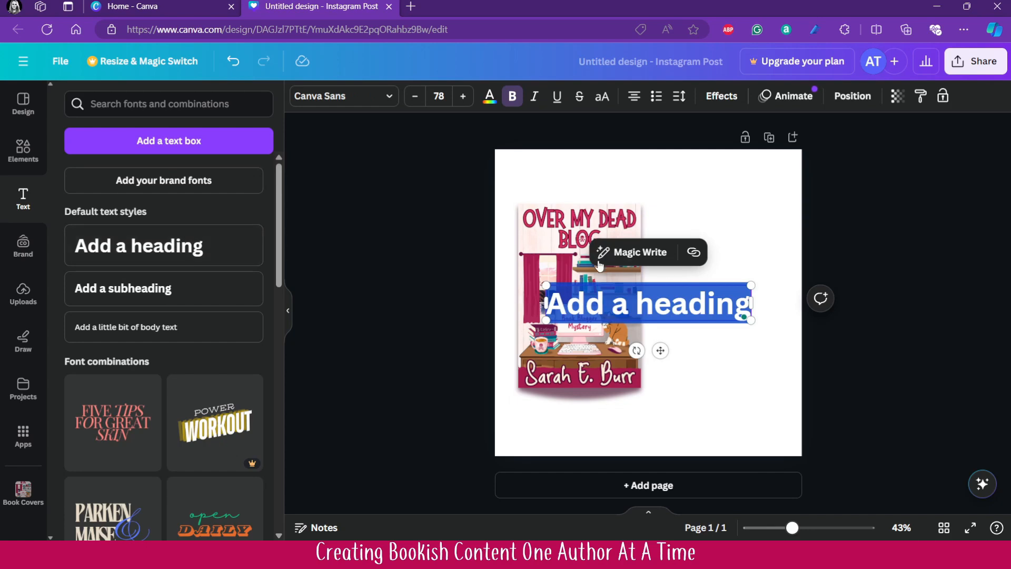
drag(545, 304, 596, 322)
click(848, 396)
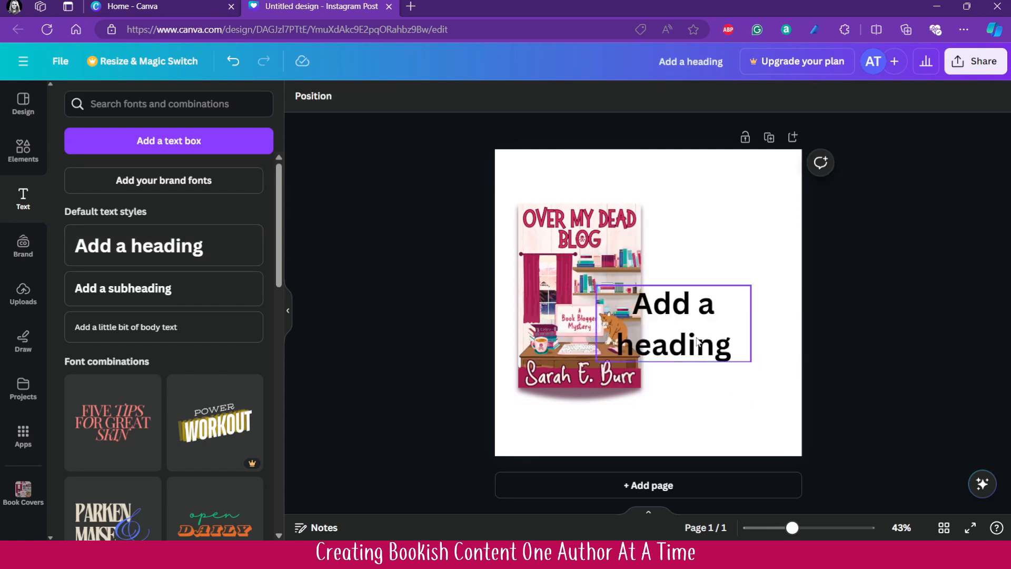
drag(695, 342, 732, 254)
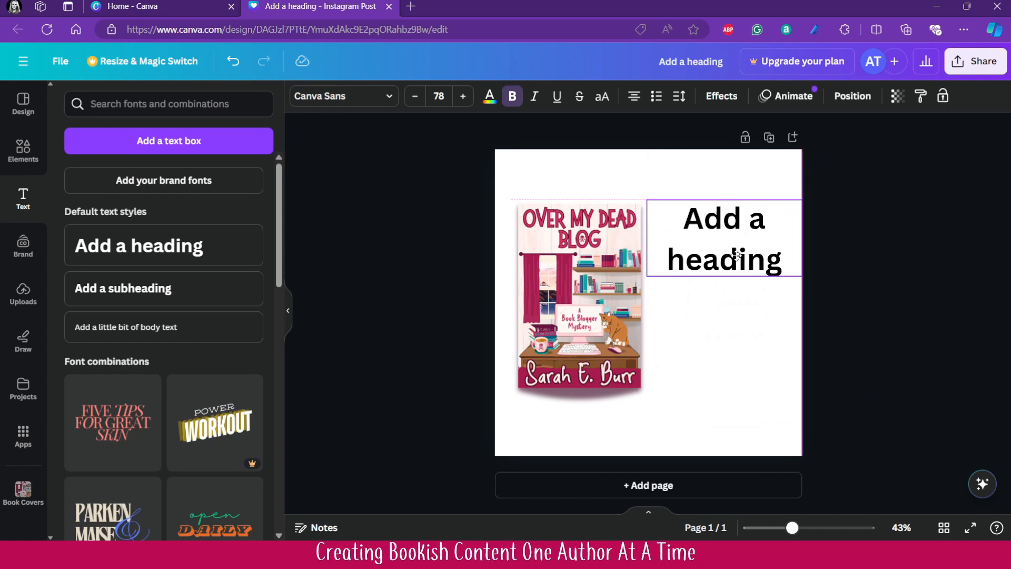
- Replace the heading text with "Murder is just a click away" and centre it vertically beside the cover
double_click(729, 253)
text(Murder is just a click away)
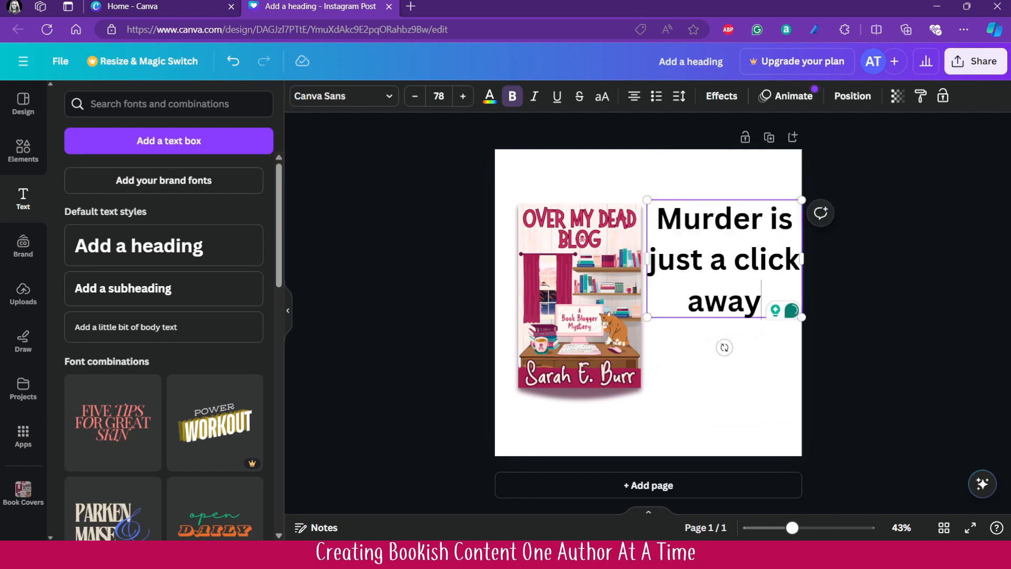
click(852, 300)
drag(741, 250, 742, 295)
click(916, 377)
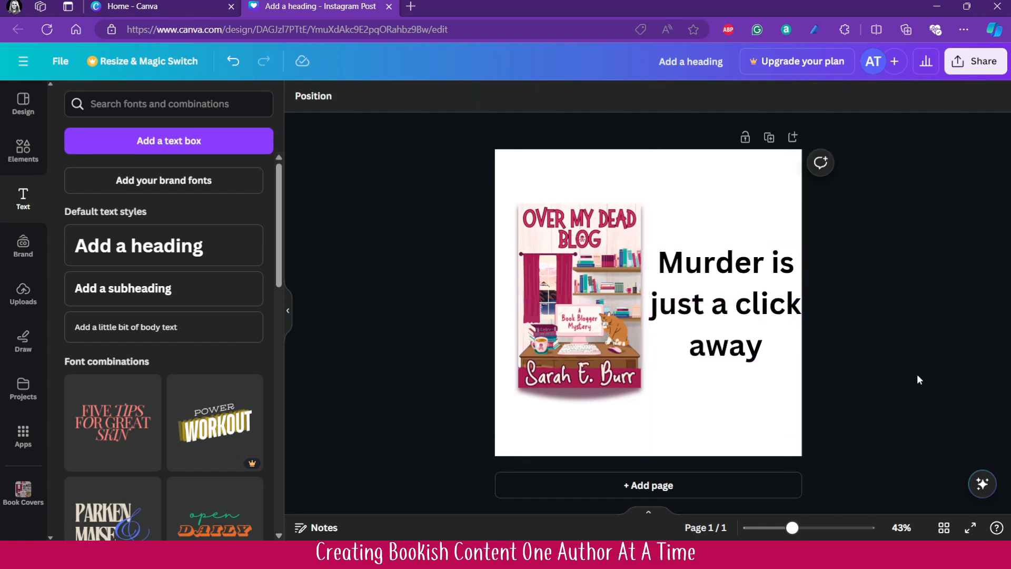
- Shift the book cover and the heading slightly left so the text clears the page's right edge
click(545, 370)
drag(545, 370, 534, 370)
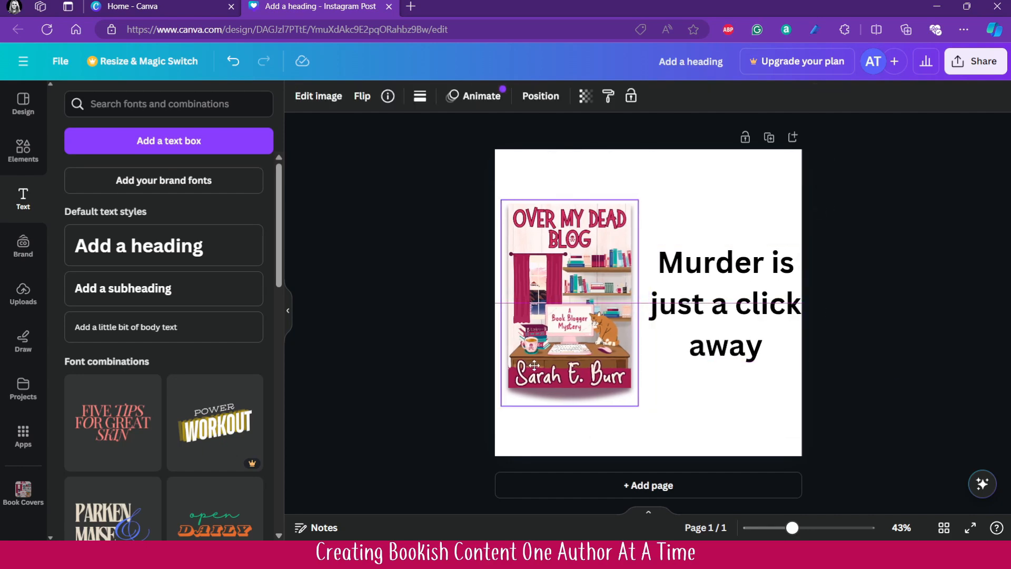
click(695, 439)
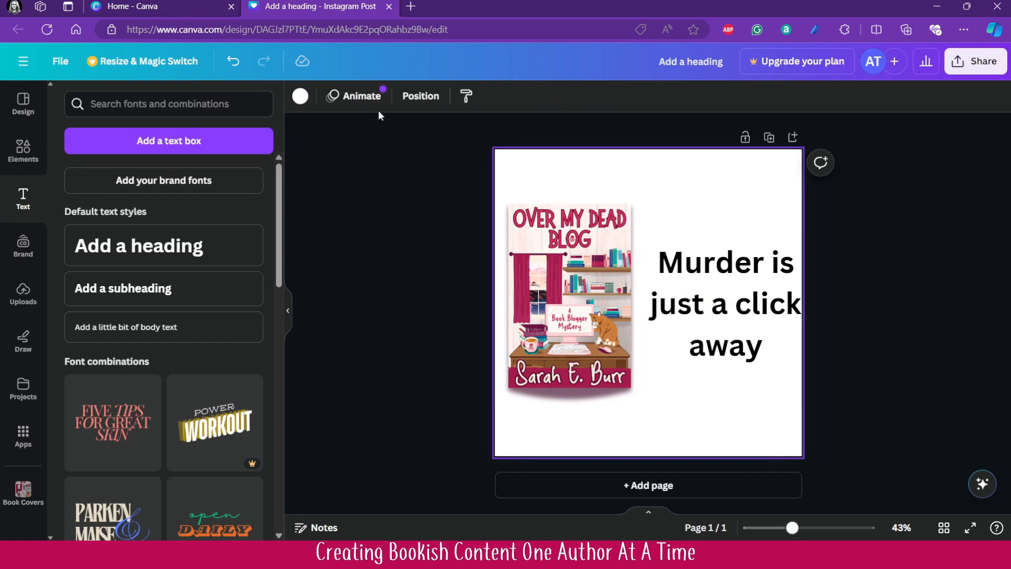
drag(713, 285, 703, 281)
- Try the handwriting fonts Brittany, Sigher and Porcelain on the heading
click(342, 96)
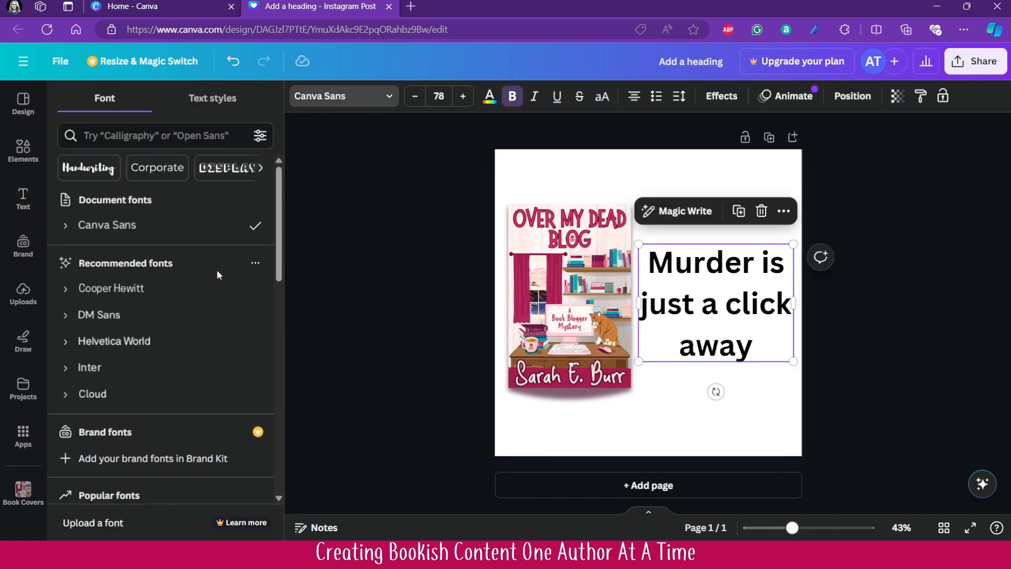
click(99, 178)
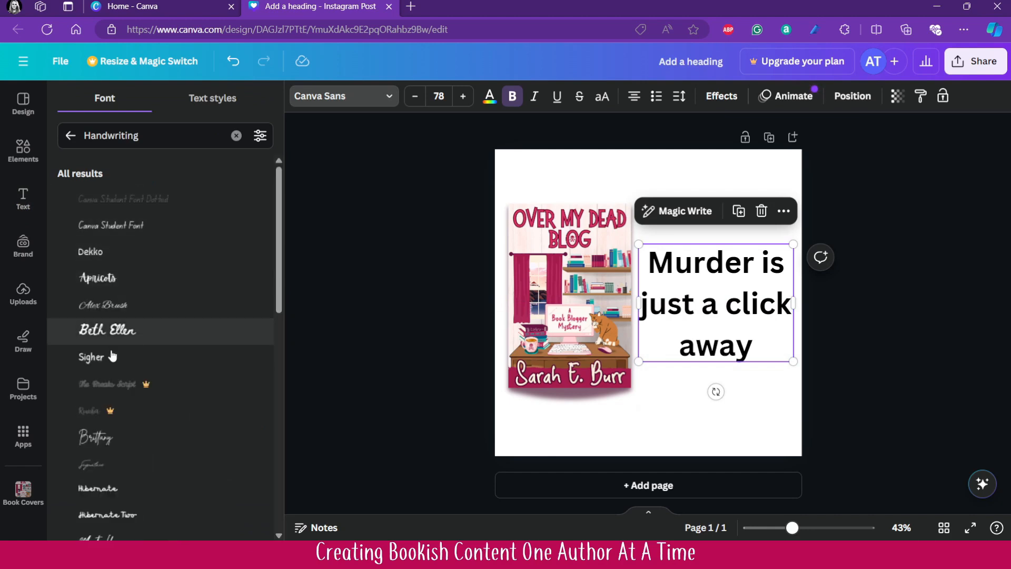
click(112, 438)
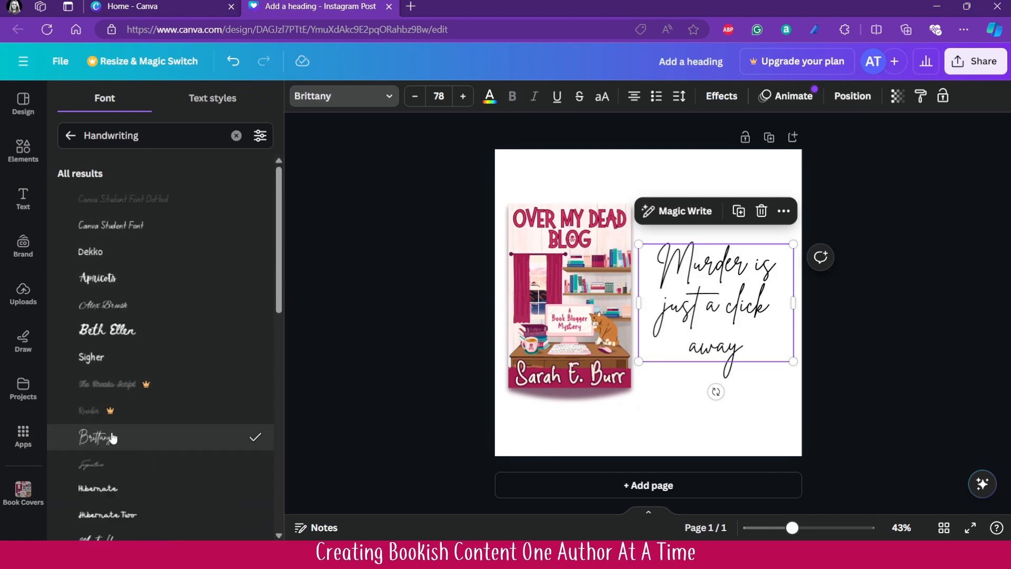
click(94, 359)
scroll(124, 364, down, 3)
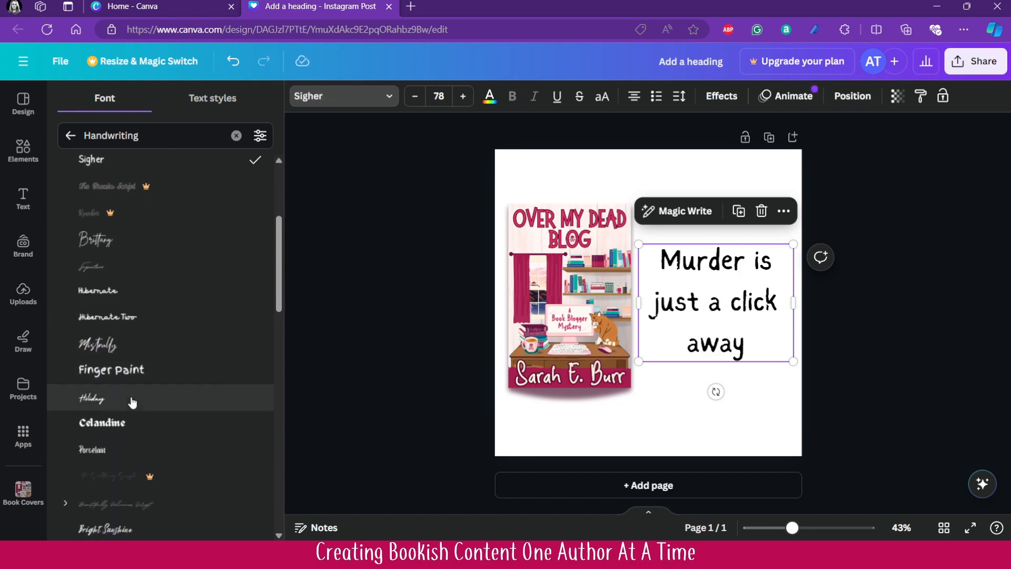
click(115, 448)
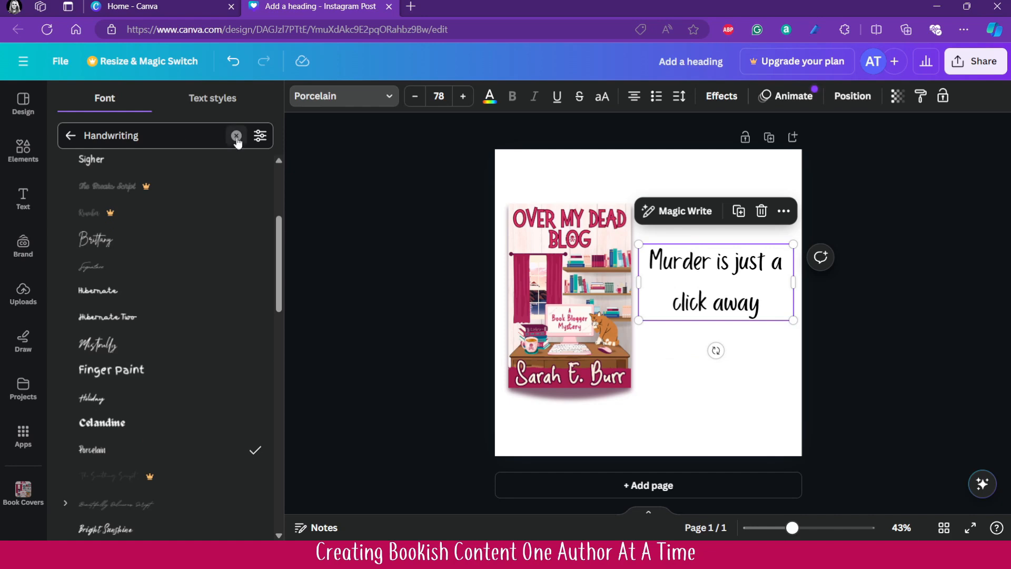
- Try the Pony Club handwriting font on the heading, then set its font to Schoolbell
scroll(192, 361, down, 5)
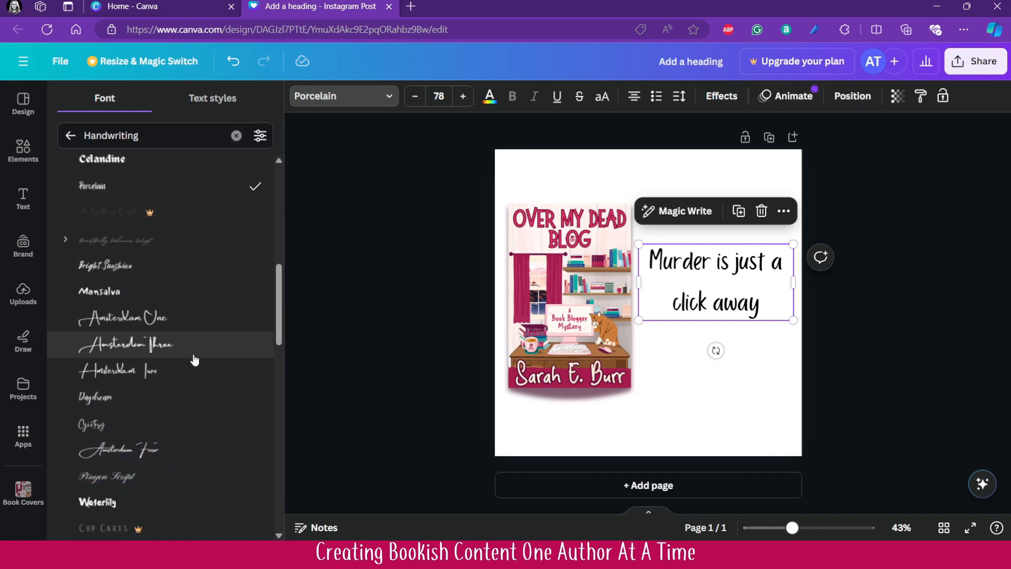
scroll(195, 360, down, 5)
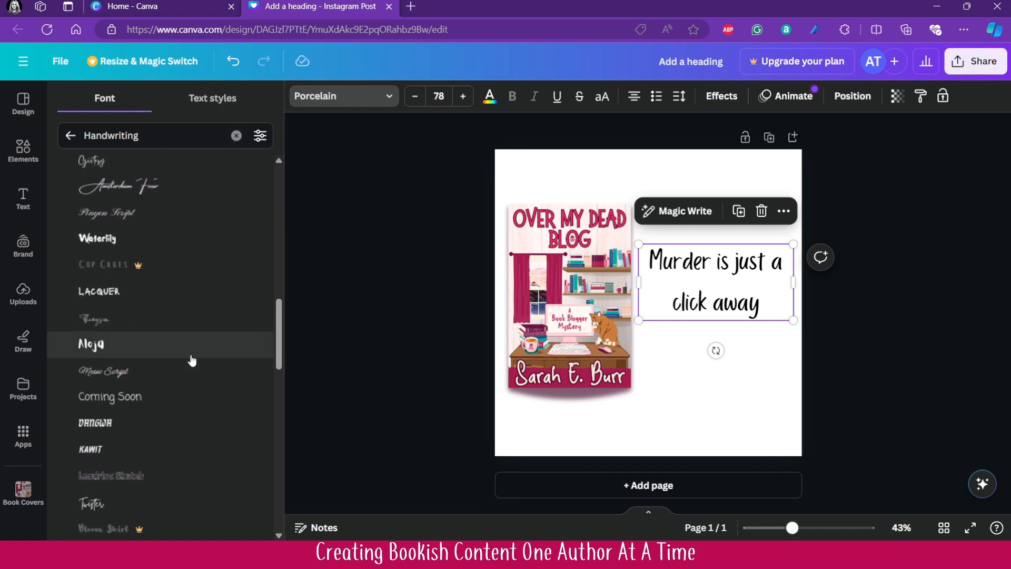
scroll(142, 437, down, 6)
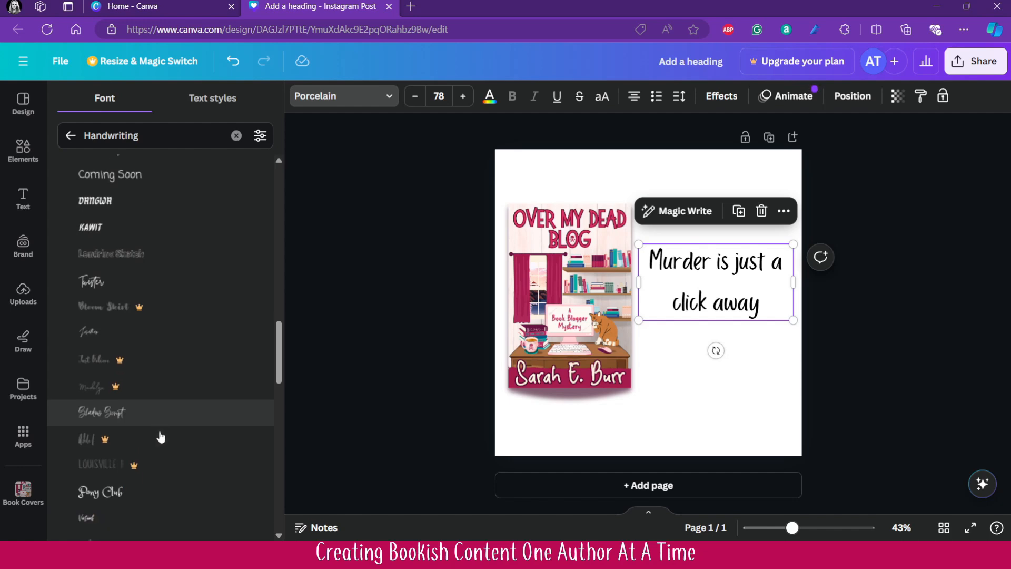
click(116, 390)
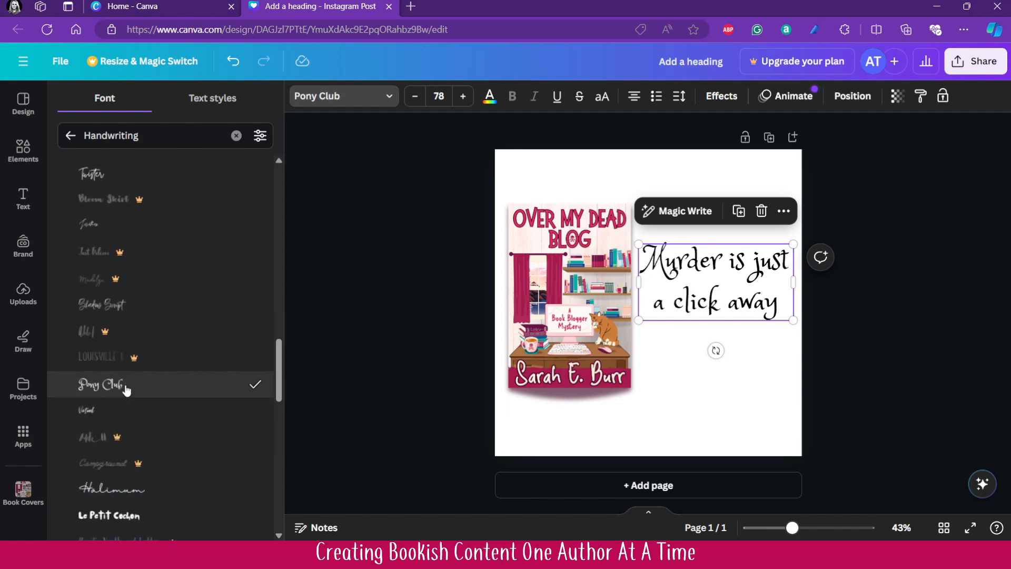
scroll(127, 389, down, 5)
click(119, 358)
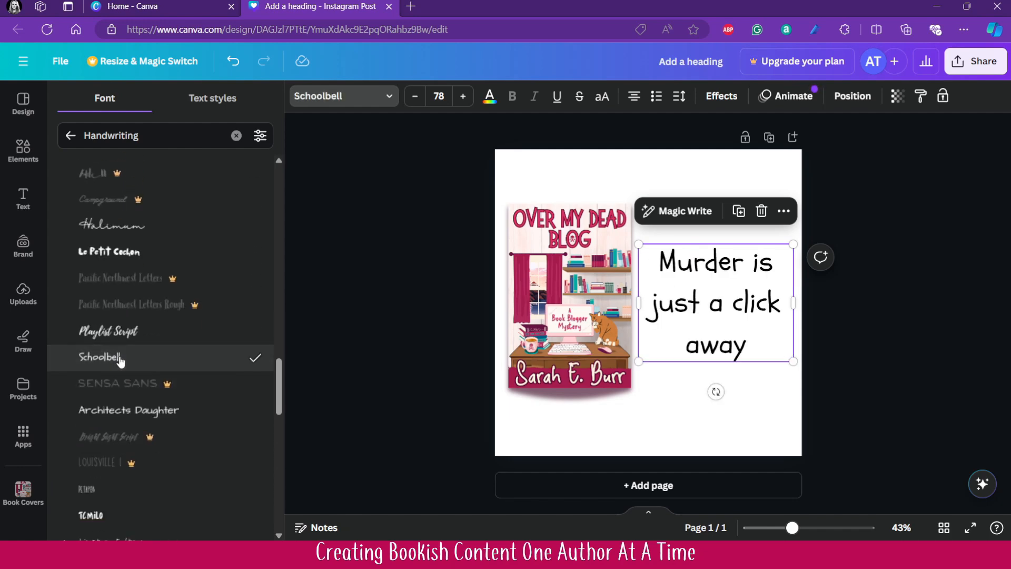
- Try the Architects Daughter font on the heading, and search the fonts for "handy" to set the heading to Handy Casual
click(130, 420)
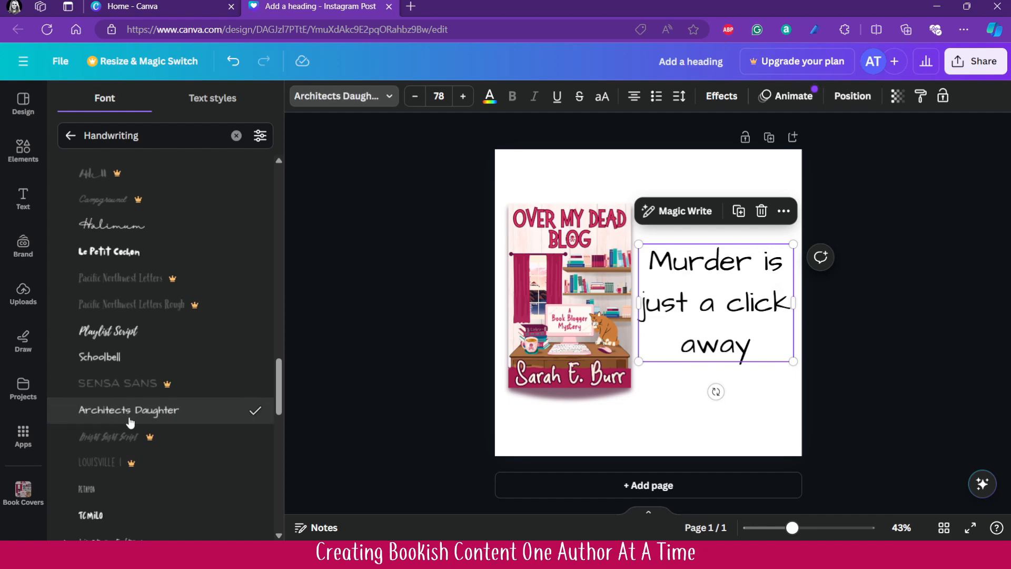
click(236, 135)
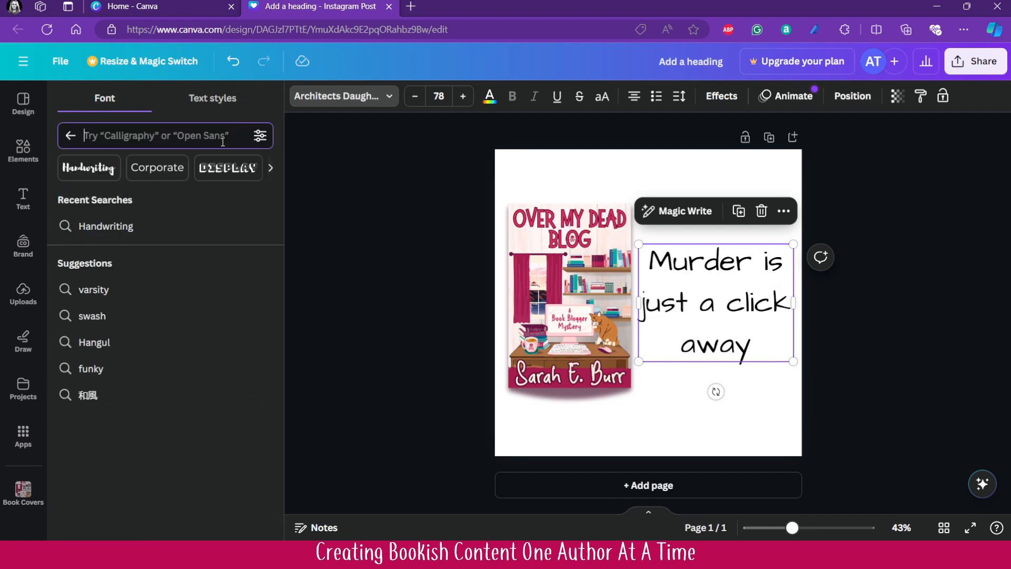
text(handy)
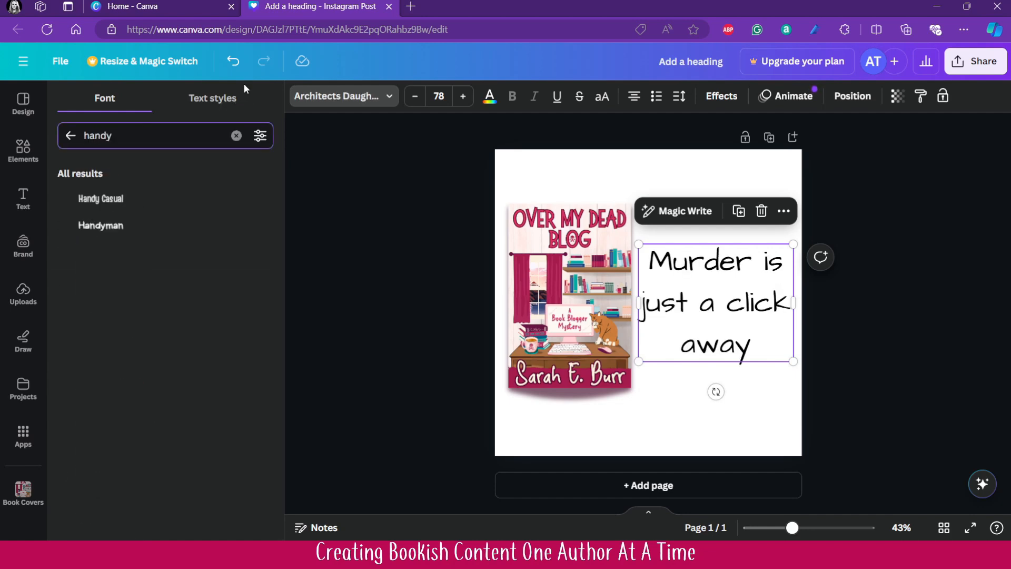
click(104, 200)
- Tighten the heading's line spacing to 0.85
click(677, 100)
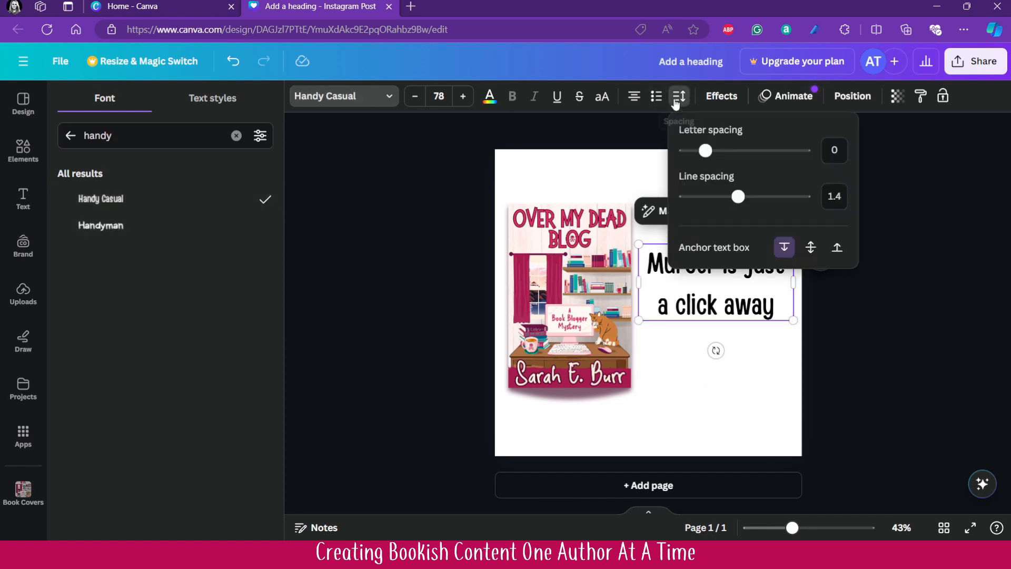
drag(739, 205, 703, 205)
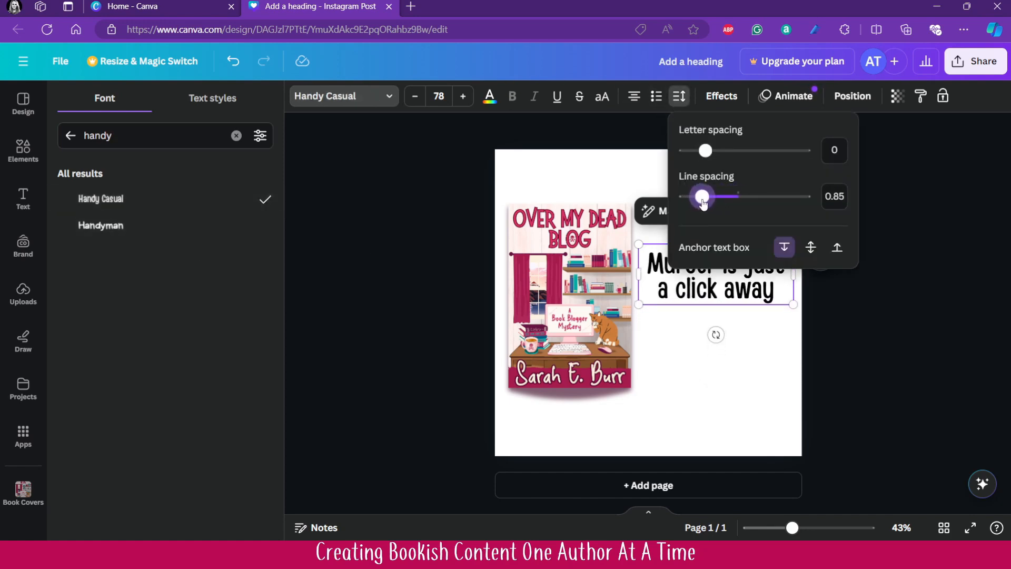
click(868, 378)
- Rewrap the heading into three lines reading "Murder", "is just a" and "click away", and enlarge it to font size 113
drag(794, 274, 743, 281)
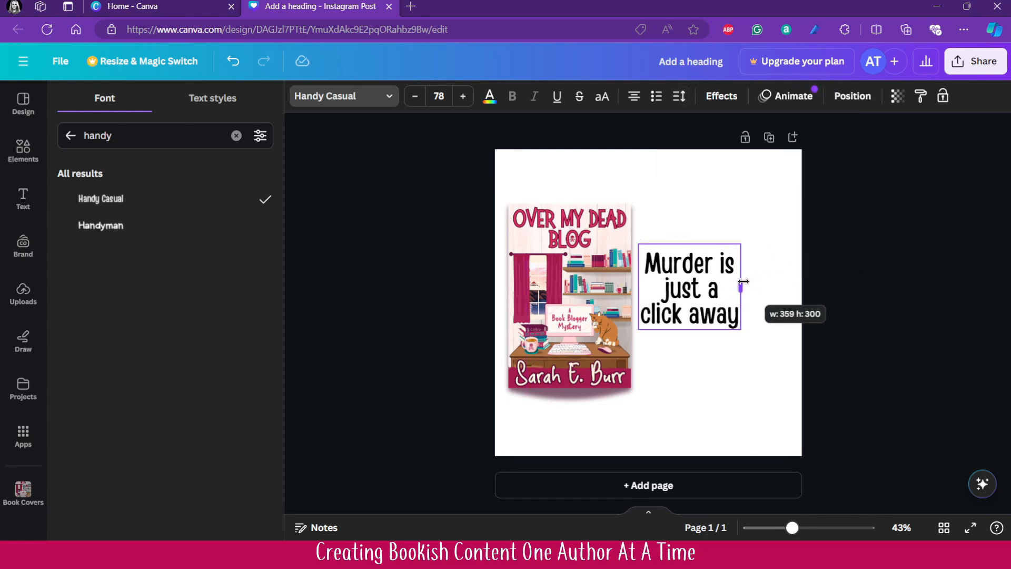
click(721, 270)
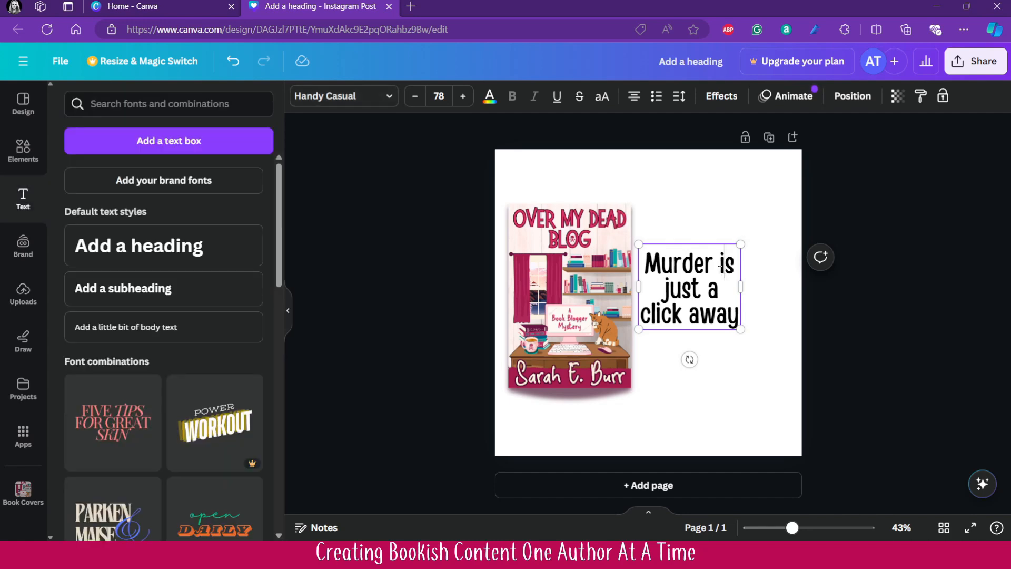
key(Return)
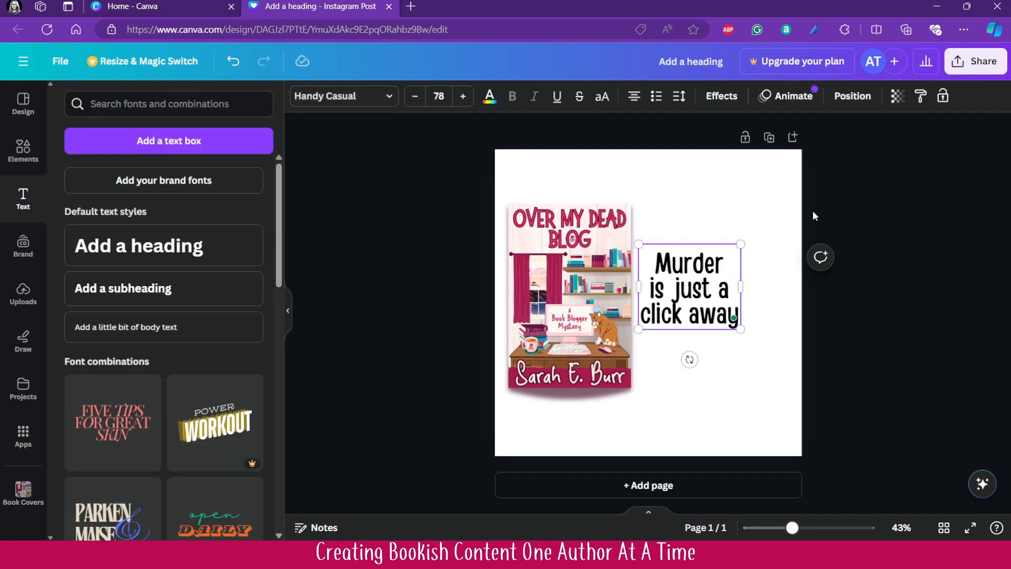
drag(740, 331, 759, 343)
click(854, 377)
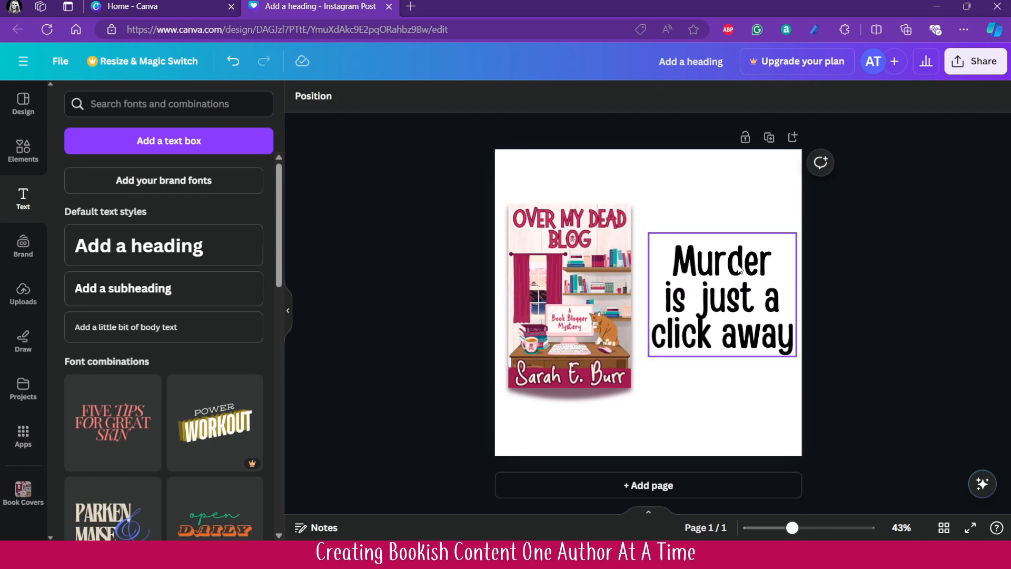
- Remove the word "Murder" and its empty line from the heading, and move the remaining text down slightly beside the cover
click(736, 265)
double_click(733, 265)
key(BackSpace)
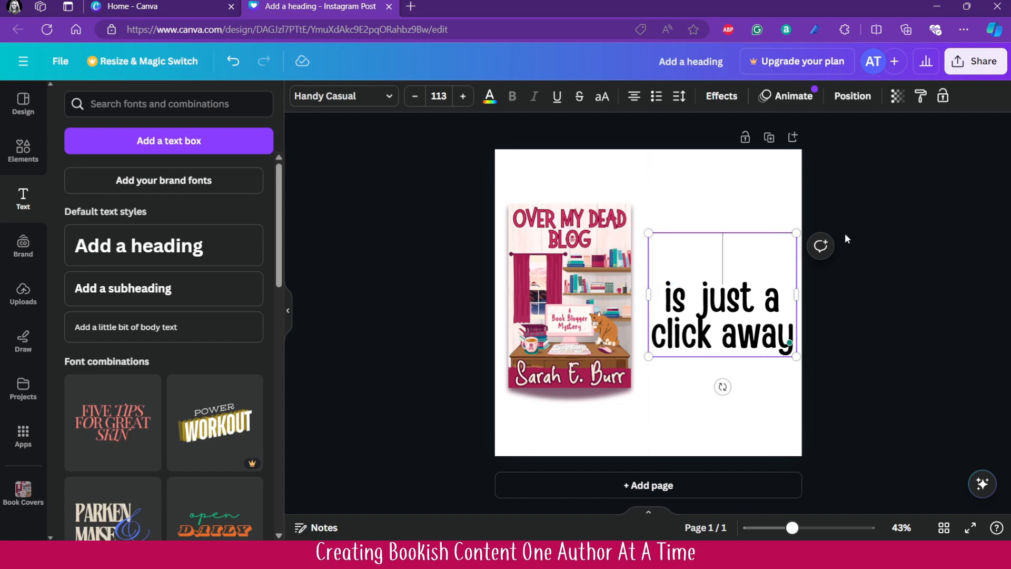
key(BackSpace)
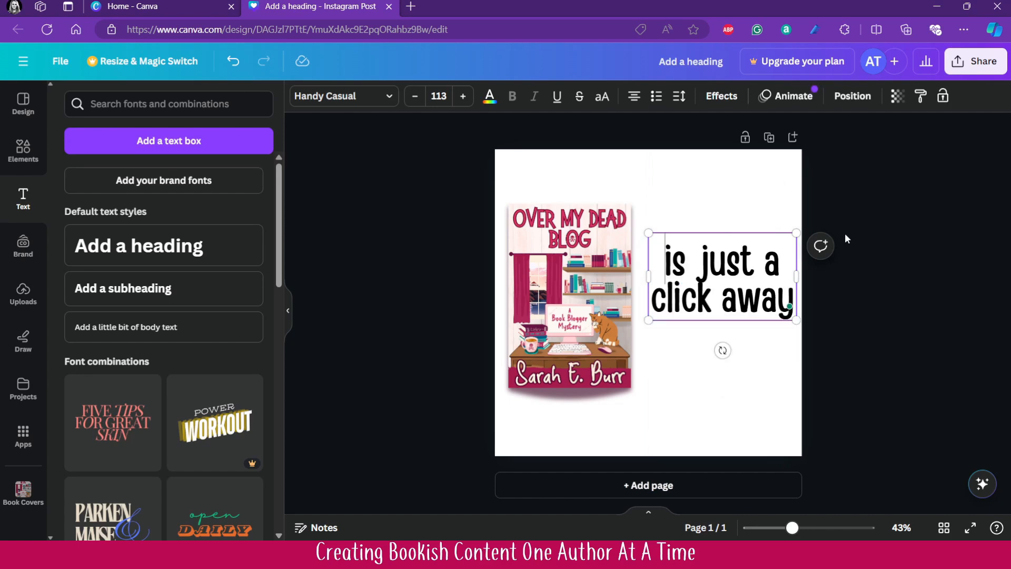
click(893, 335)
drag(733, 306, 724, 333)
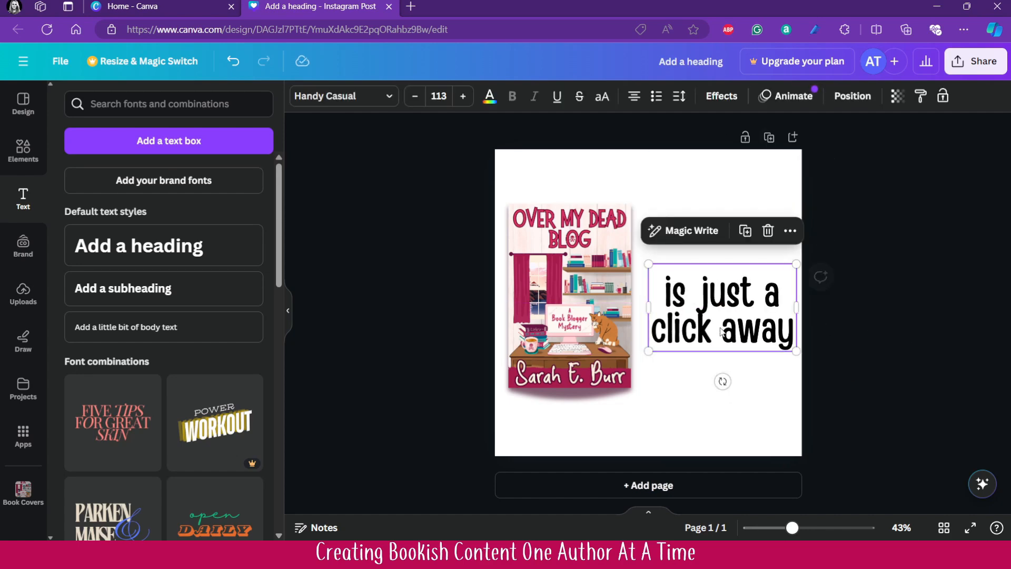
- Add a separate heading reading "Murder" and place it directly above "is just a click away"
click(198, 246)
text(Murder)
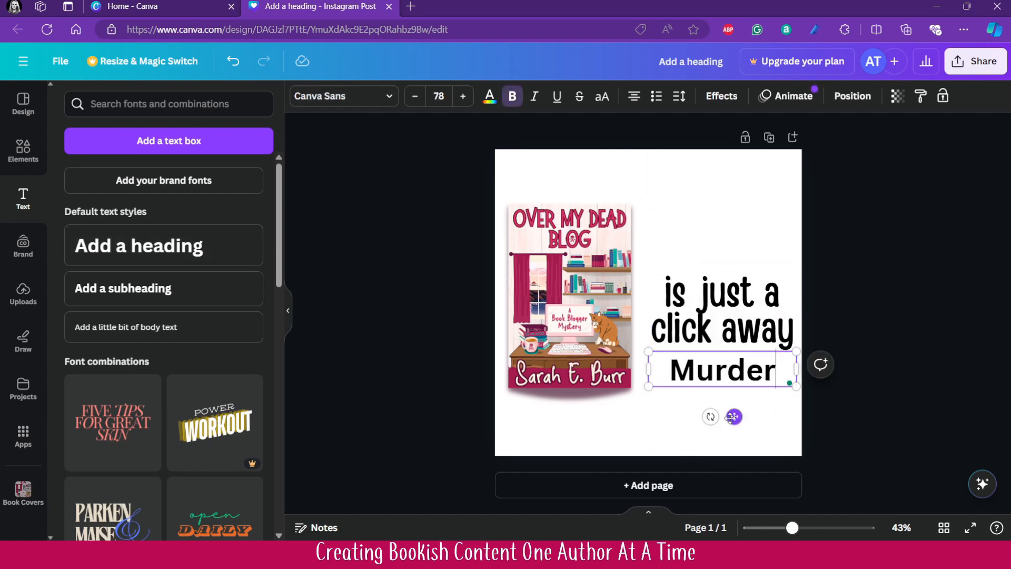
drag(734, 417, 731, 298)
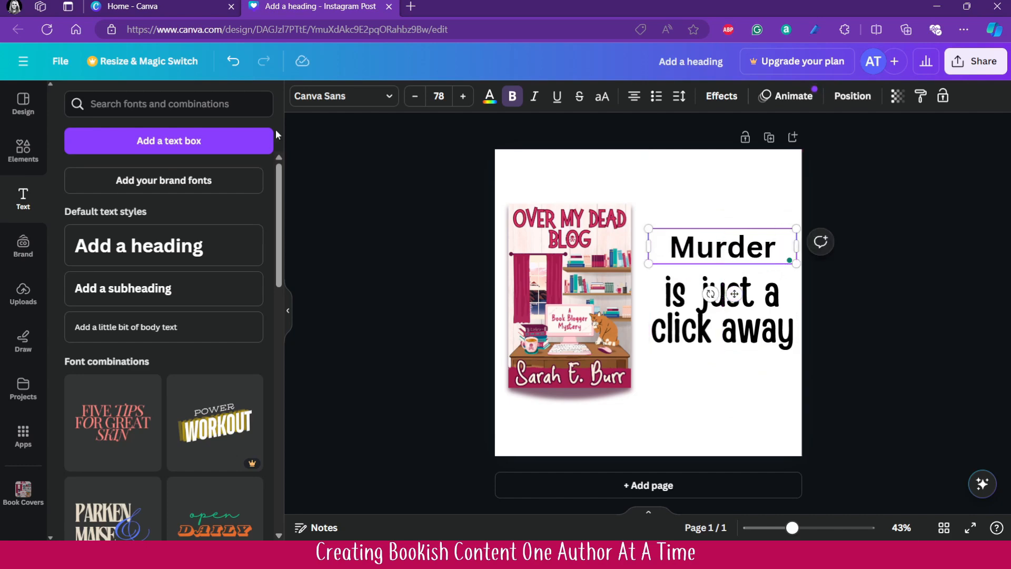
- Compare the recently used fonts Schoolbell, Sigher and Porcelain on the "Murder" heading and set it to Pony Club
click(343, 97)
click(236, 135)
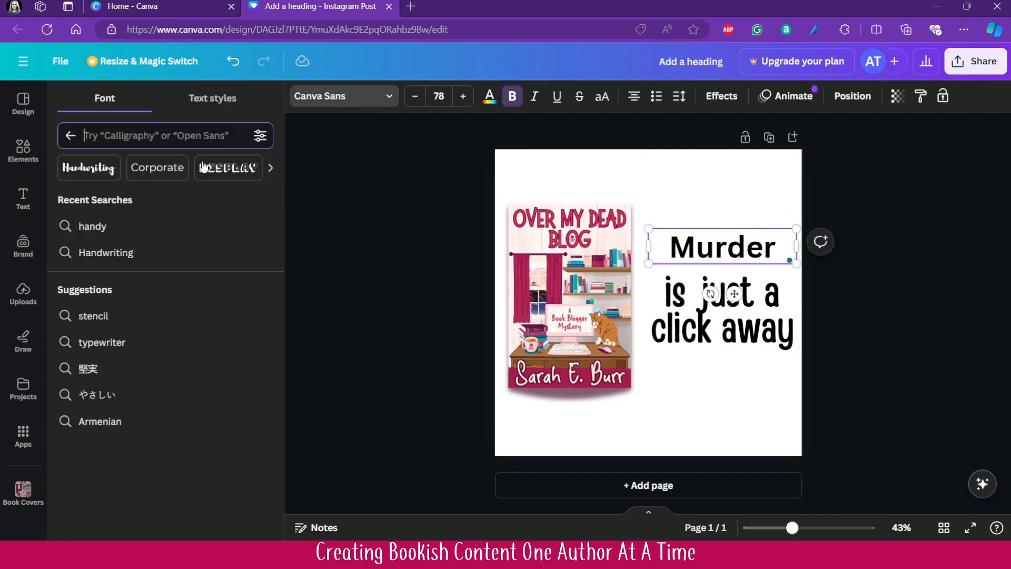
click(70, 135)
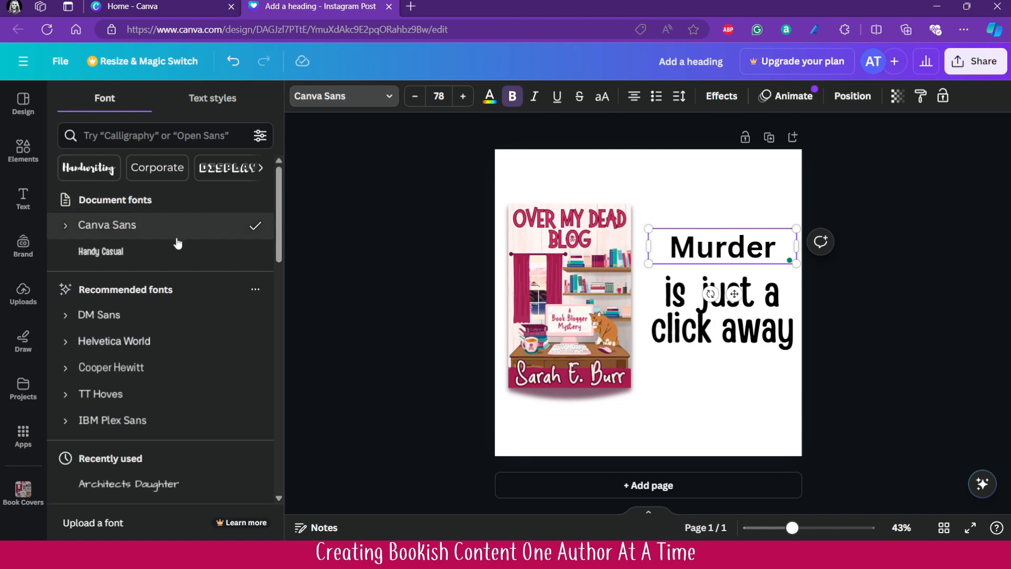
scroll(221, 281, down, 5)
click(153, 283)
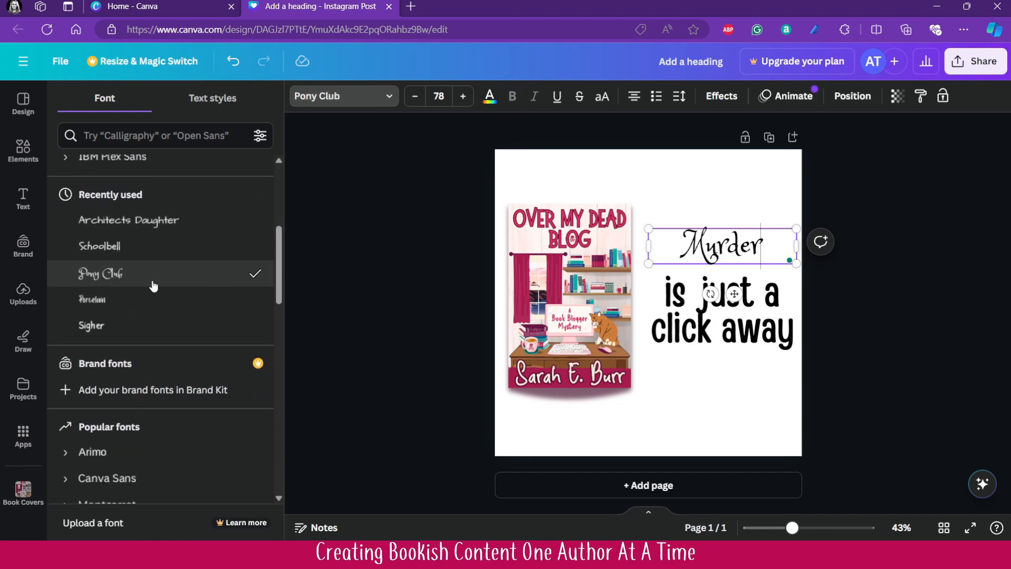
click(149, 250)
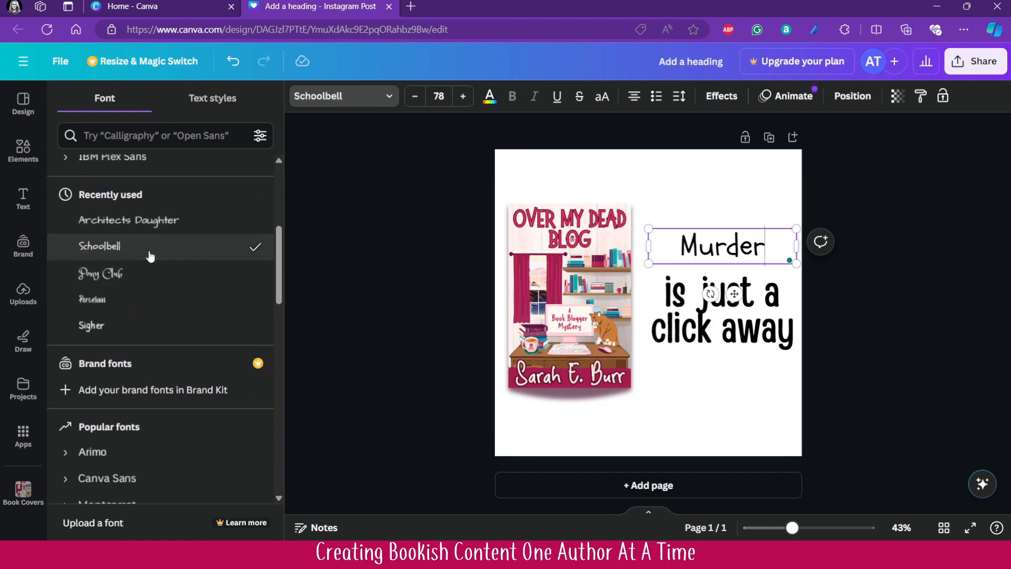
click(135, 326)
click(125, 300)
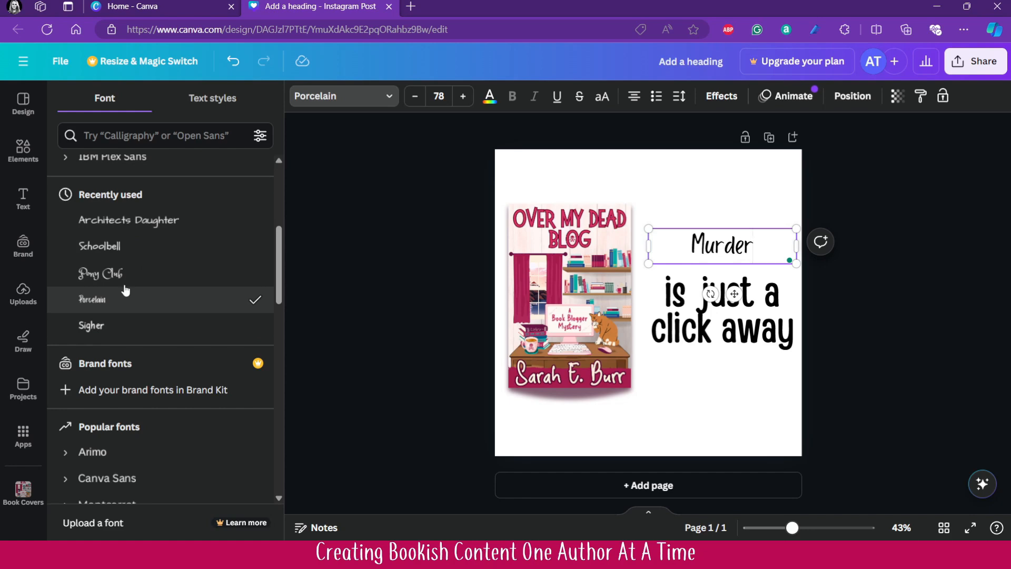
click(125, 283)
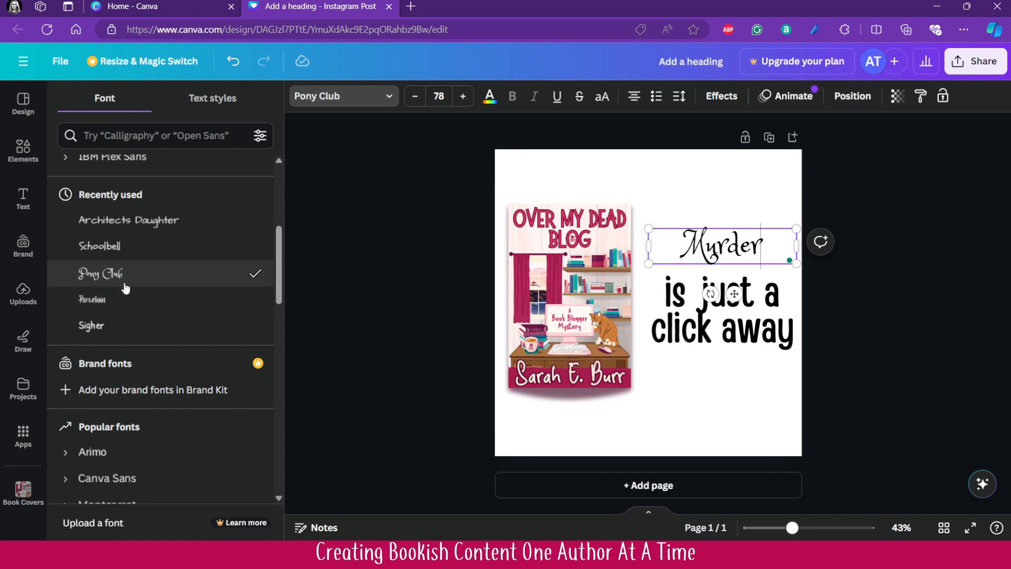
- Increase the font size of the "Murder" heading to 113
click(463, 97)
click(463, 96)
click(463, 96)
click(463, 96)
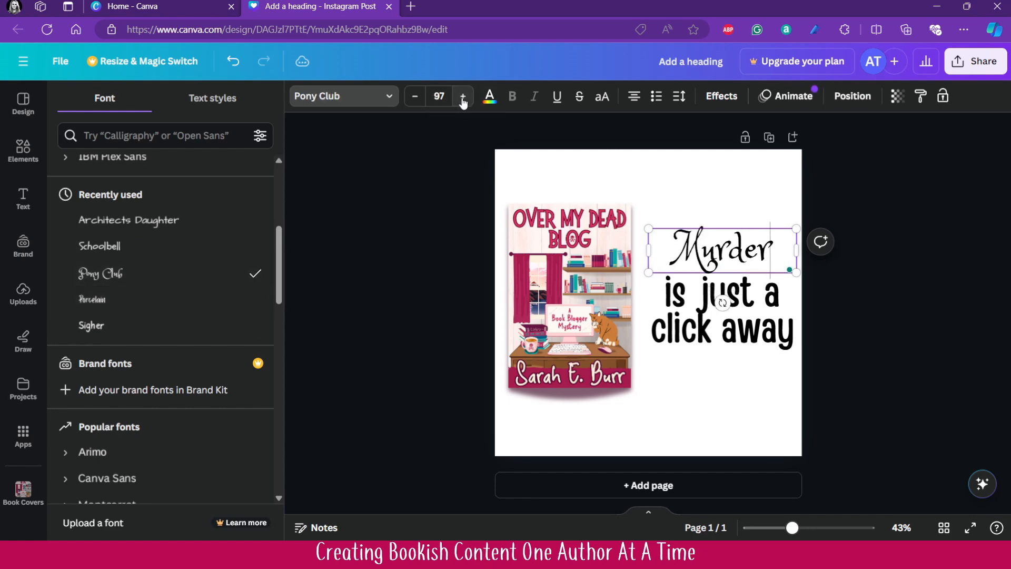
click(463, 97)
click(463, 96)
click(463, 97)
click(463, 96)
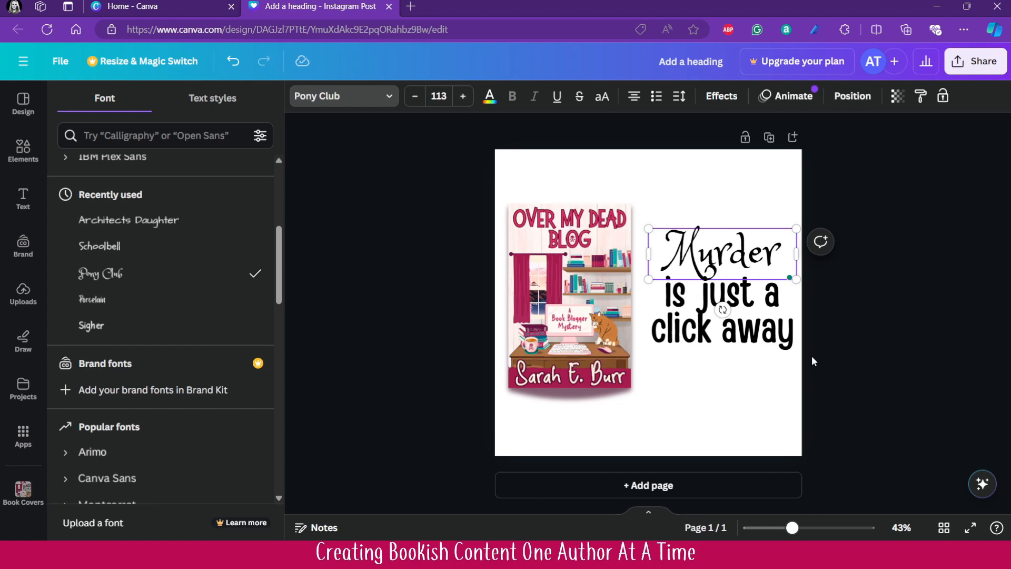
- Insert a line break between "is just a" and "click away" in the lower text so each is its own line
click(761, 311)
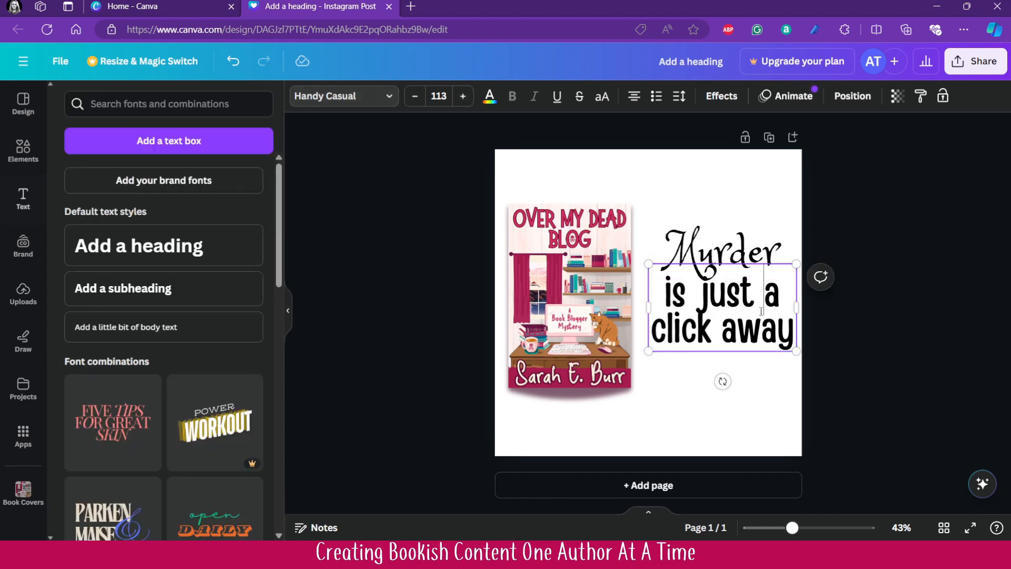
triple_click(782, 306)
click(782, 299)
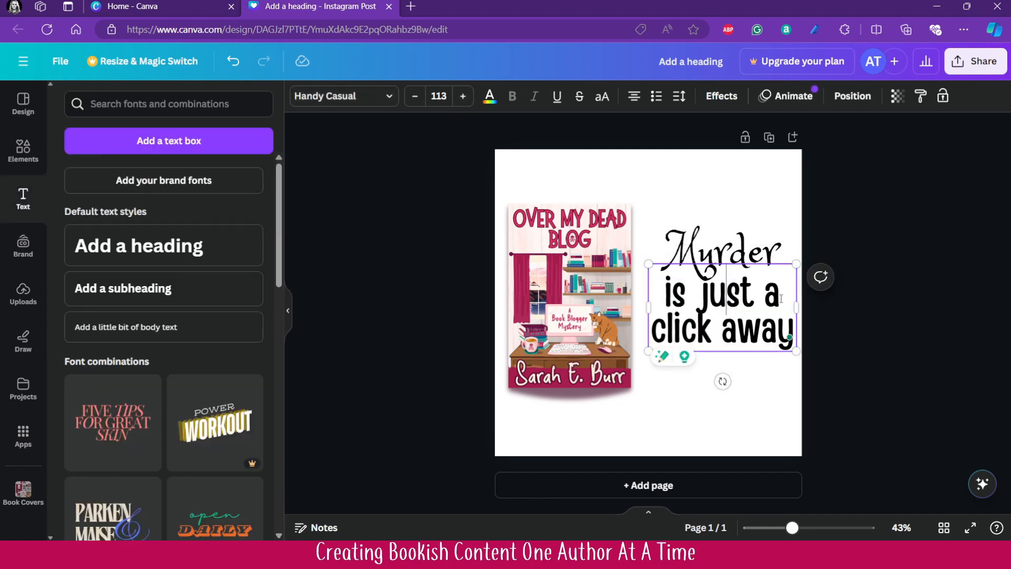
key(Delete)
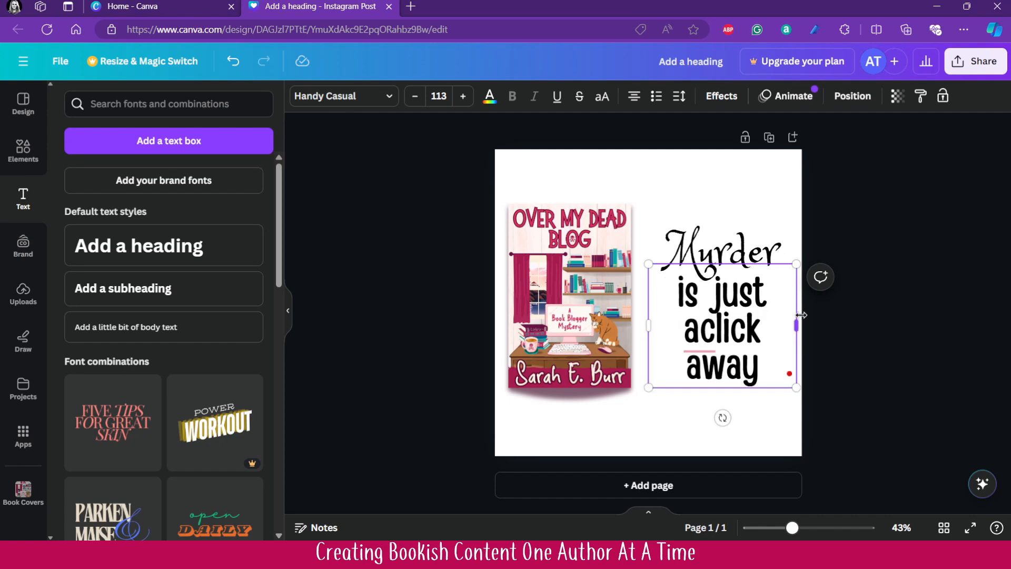
key(Return)
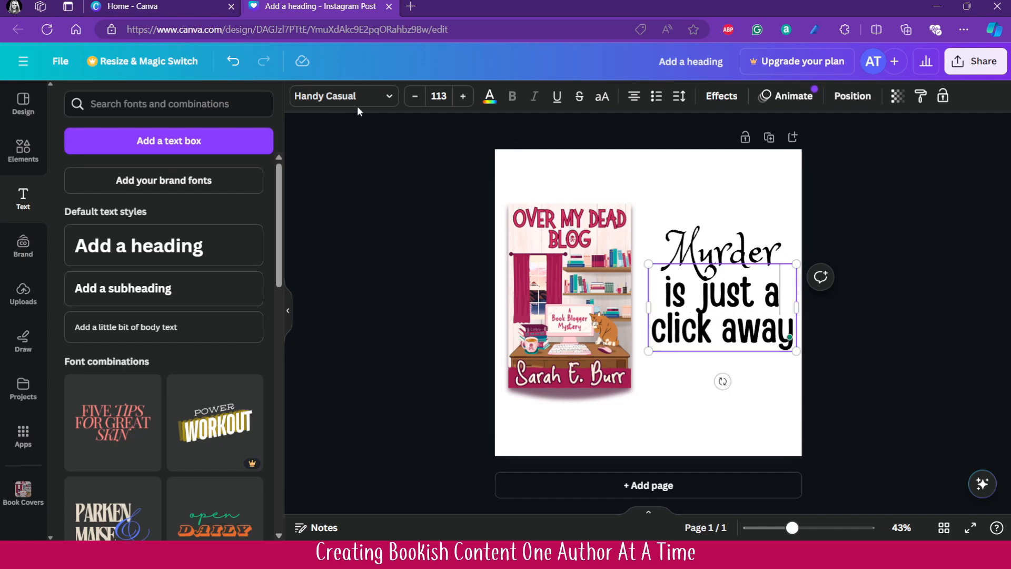
- Reduce the font size of the "is just a" line to 87.1
click(408, 105)
click(407, 104)
click(407, 105)
click(408, 105)
click(408, 105)
click(407, 105)
click(408, 105)
click(408, 105)
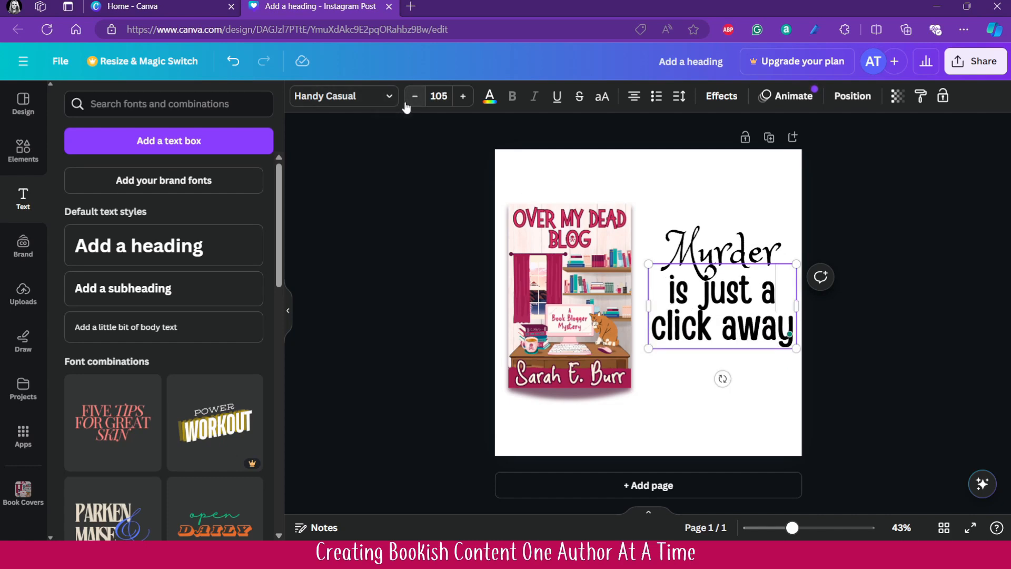
click(406, 103)
click(406, 104)
click(406, 103)
click(406, 104)
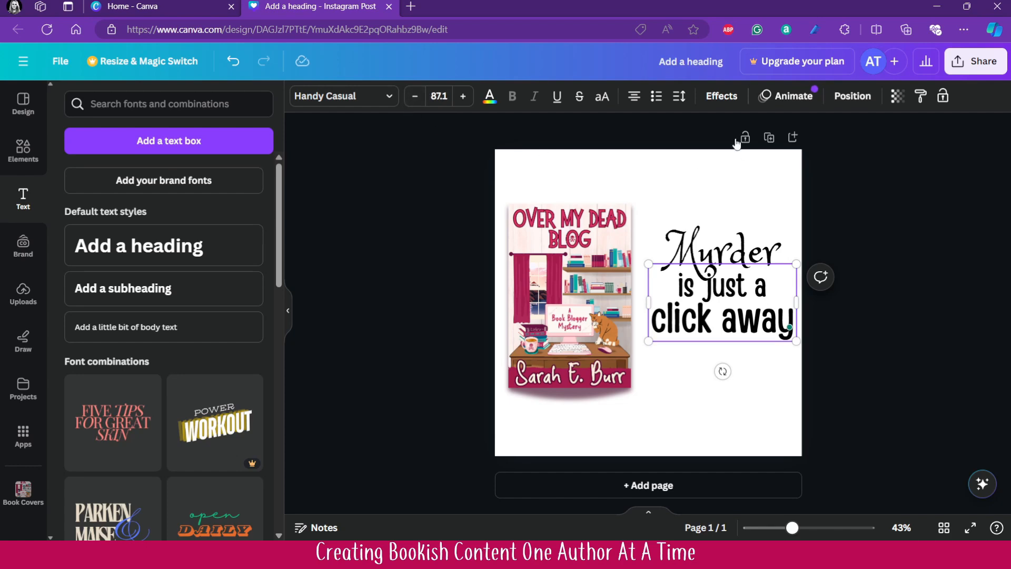
- Set the line spacing of "is just a click away" to 1.02 and nudge the text down to clear "Murder"
click(678, 96)
drag(704, 196, 714, 197)
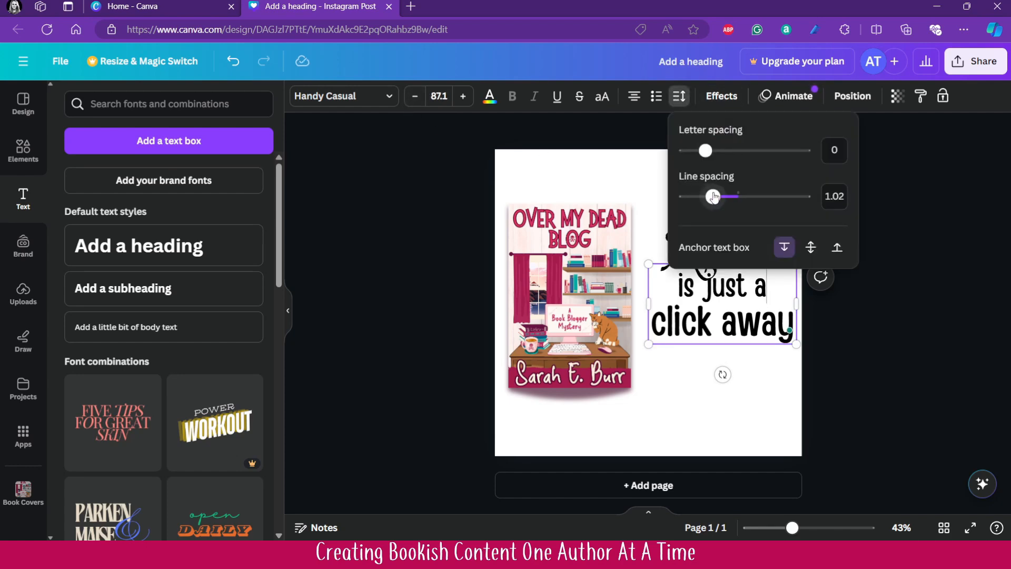
click(867, 377)
click(766, 326)
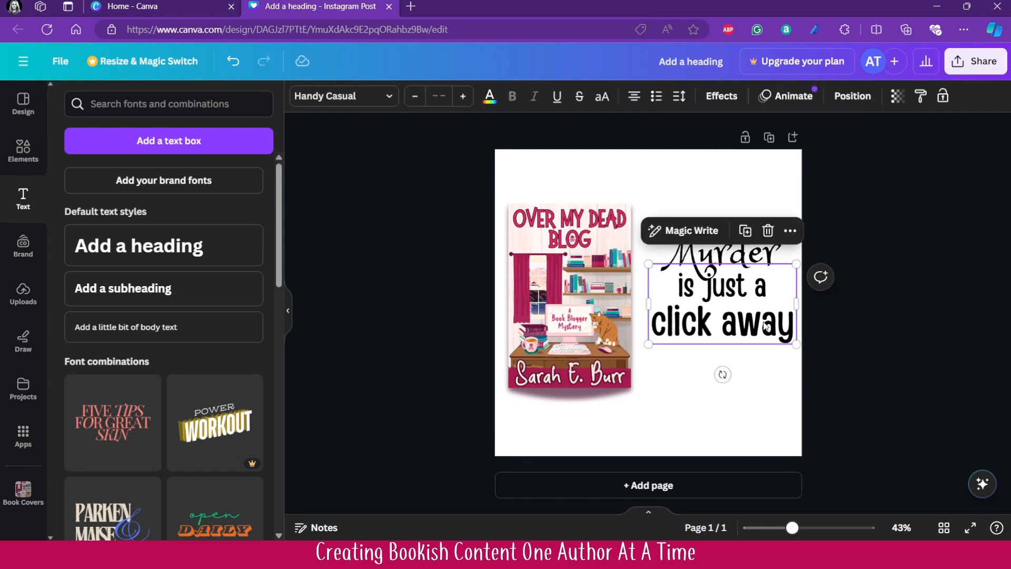
key(Down)
key(Down)
key(Down)
key(Down)
key(Down)
key(Down)
key(Down)
key(Down)
key(Down)
key(Down)
key(Down)
key(Down)
key(Down)
key(Down)
key(Down)
key(Down)
key(Down)
key(Down)
key(Down)
key(Down)
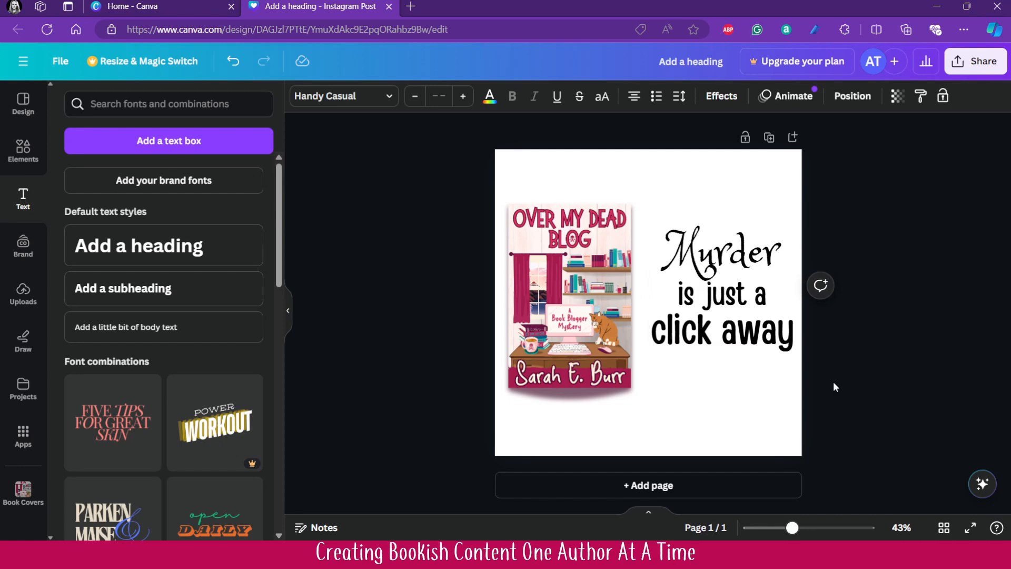
- Apply the Shadow effect to the "Murder" heading and set its blur to 60
click(741, 249)
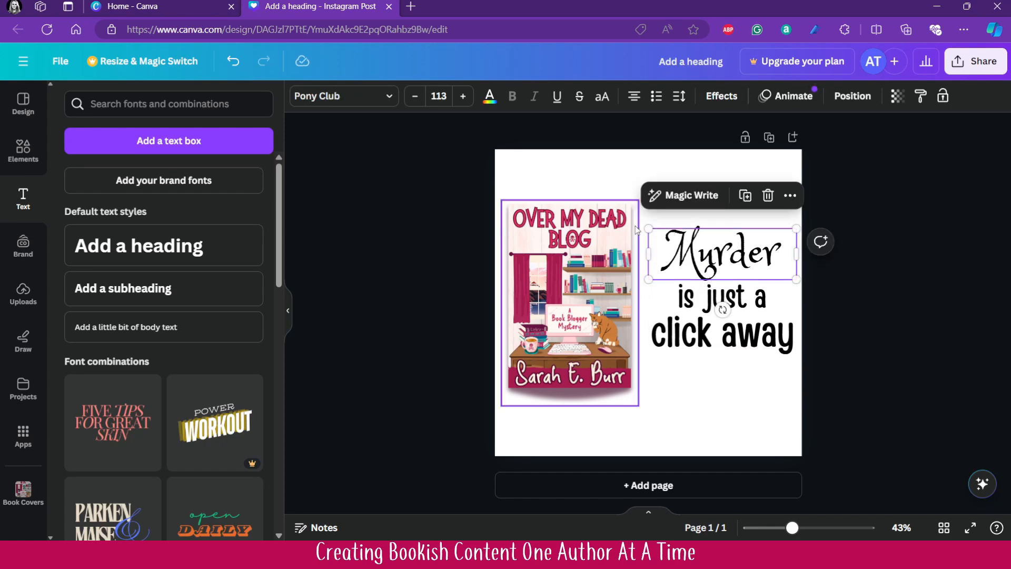
click(713, 100)
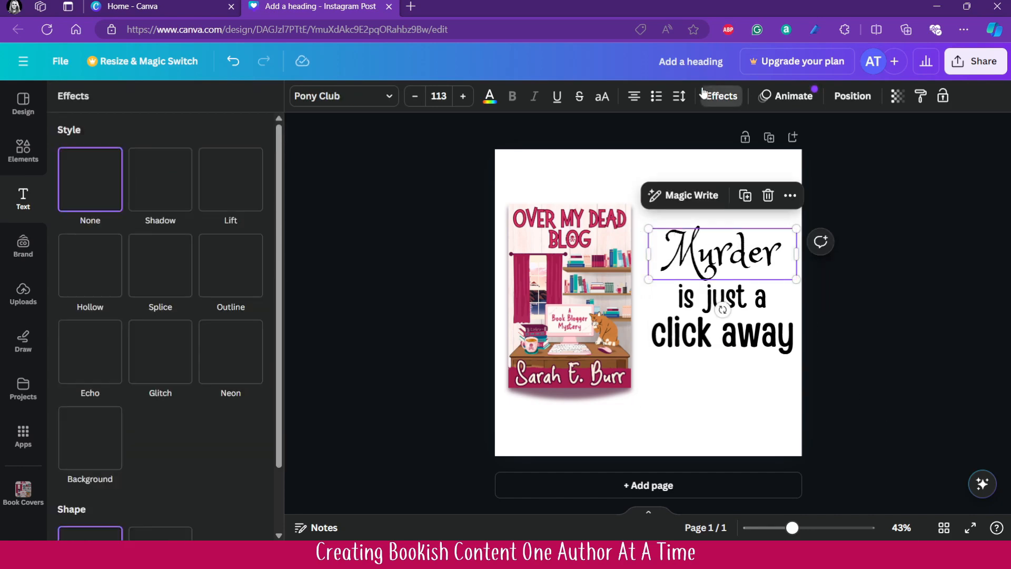
click(242, 196)
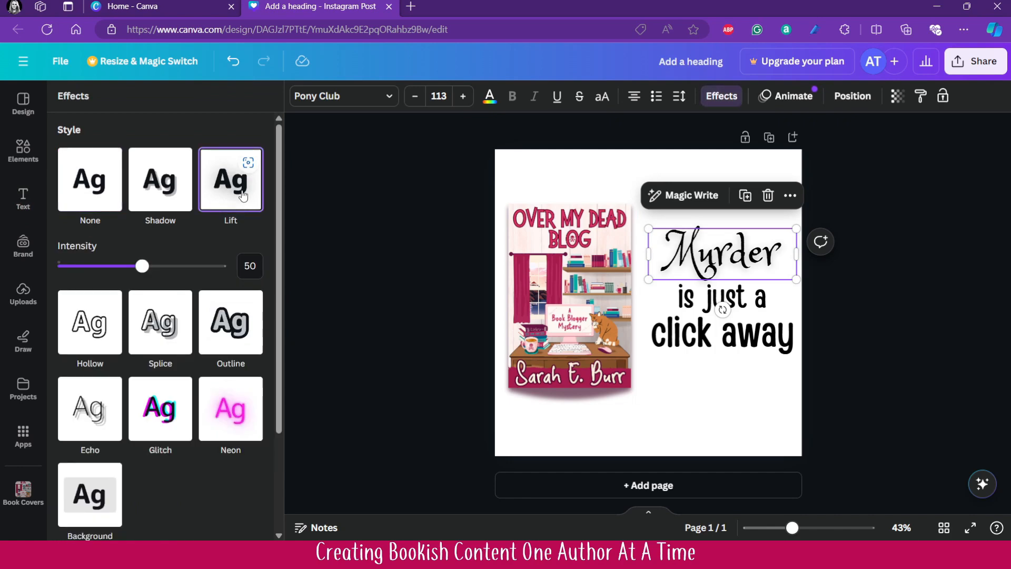
click(171, 188)
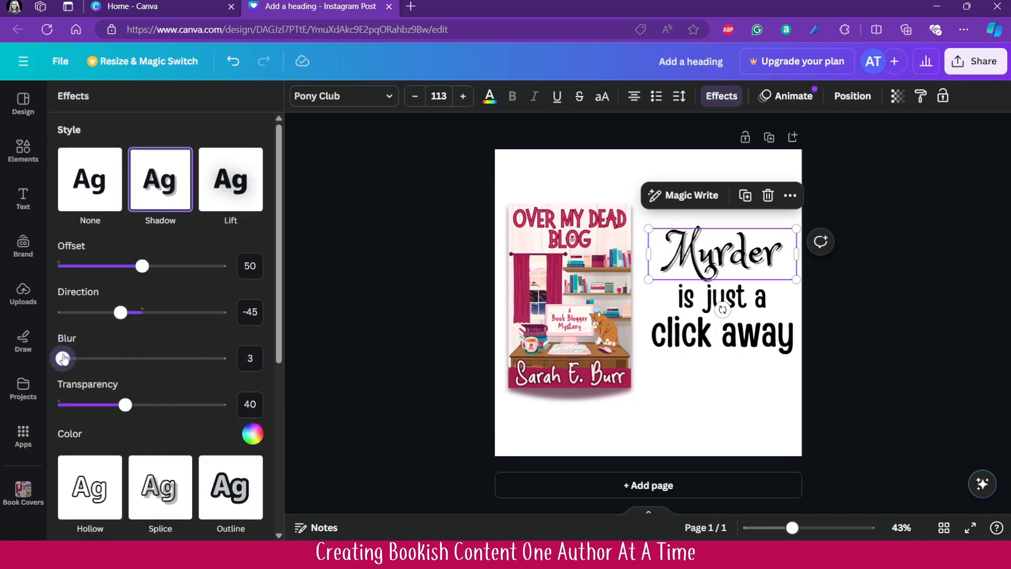
drag(58, 358, 159, 358)
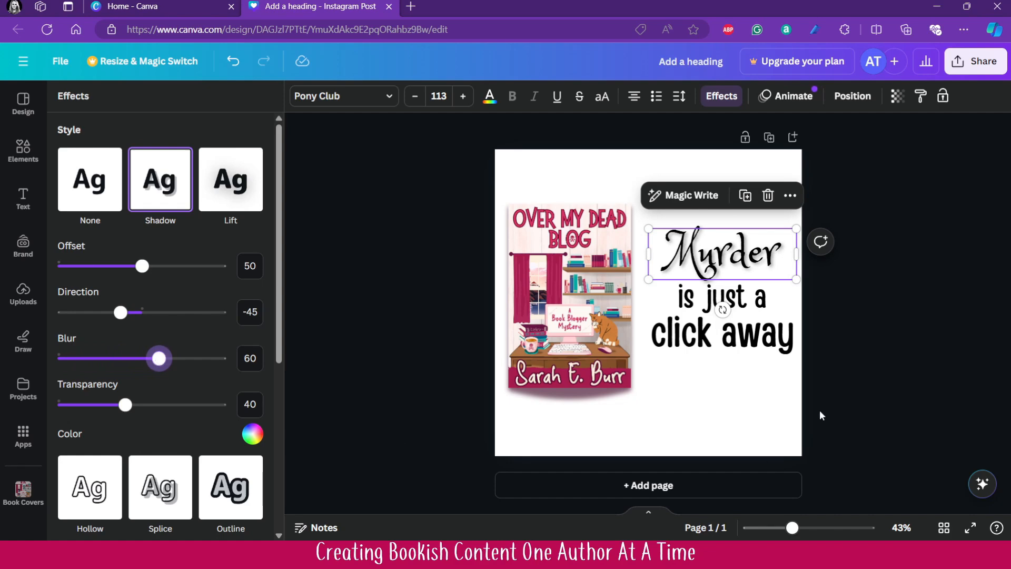
- Colour "Murder" and "is just a click away" with the dark crimson swatch picked from the book cover photo
click(489, 98)
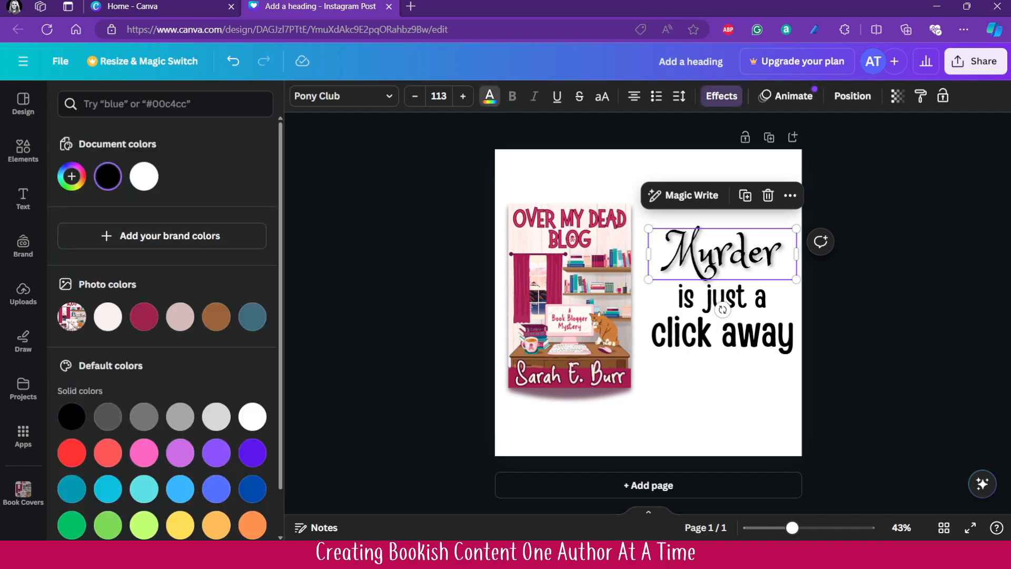
click(143, 320)
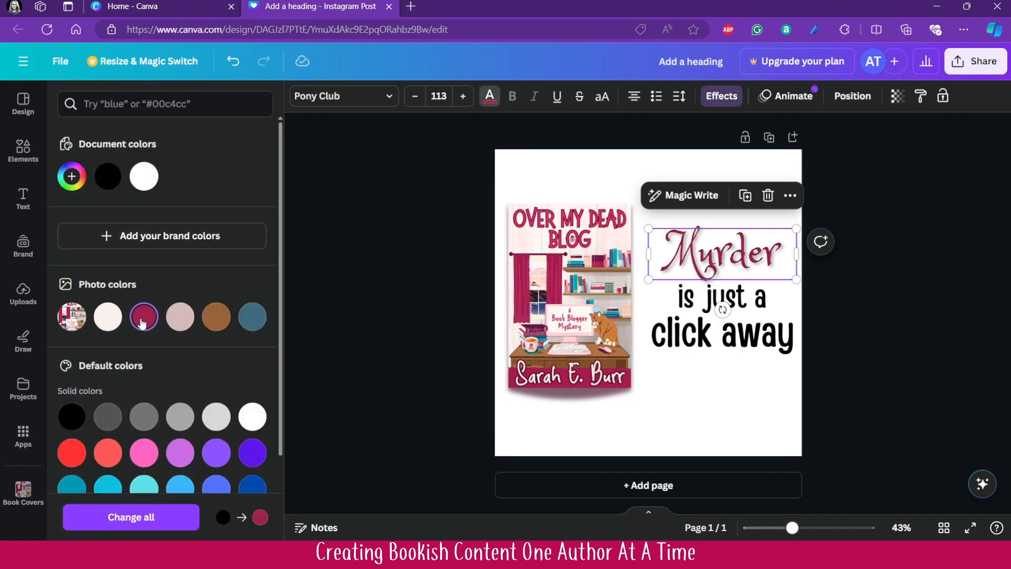
click(653, 333)
click(148, 323)
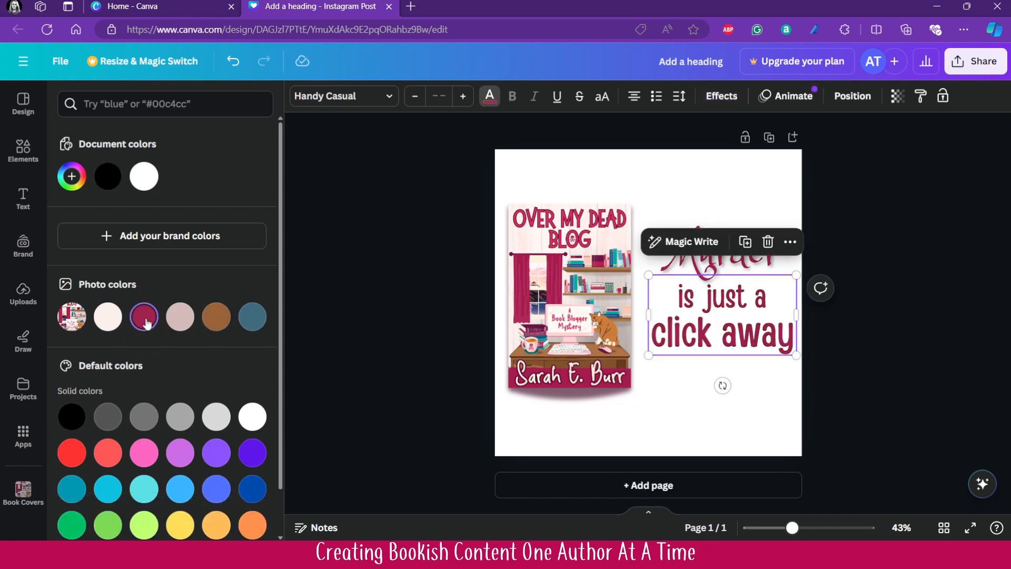
- Recolour "is just a click away" with the custom crimson #B80041 and apply the same colour to "Murder"
click(73, 176)
drag(213, 238, 247, 231)
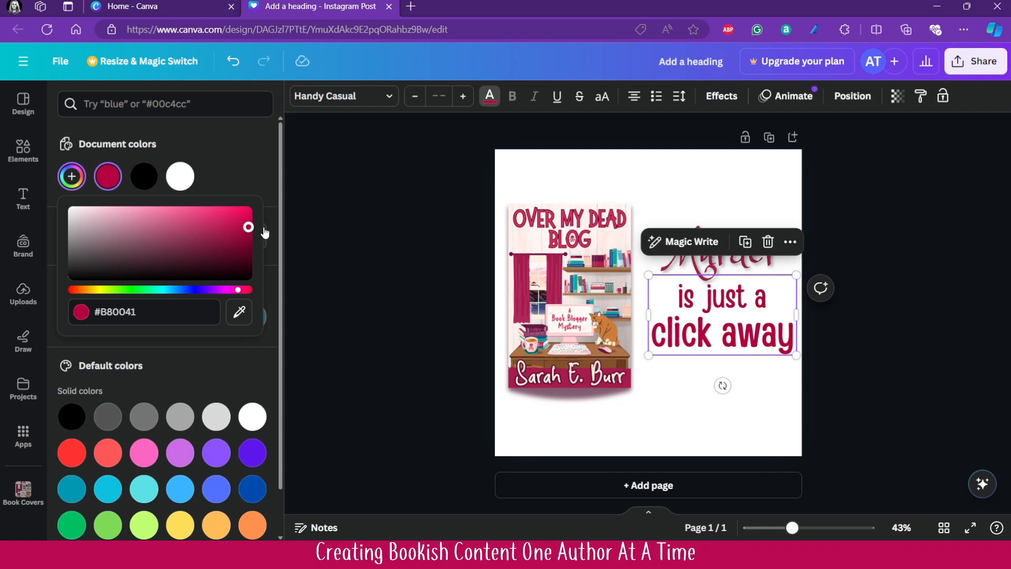
click(339, 352)
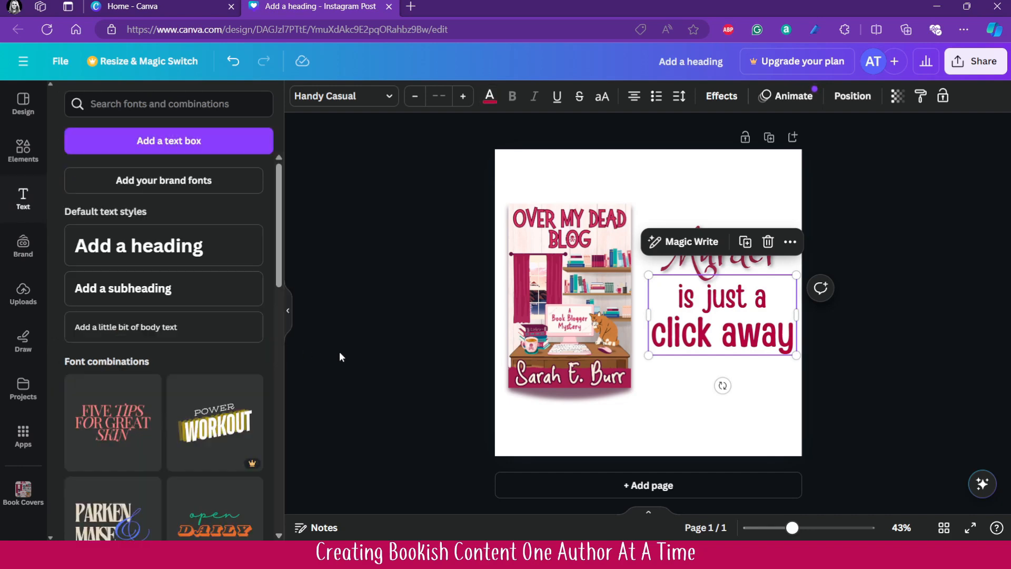
click(683, 269)
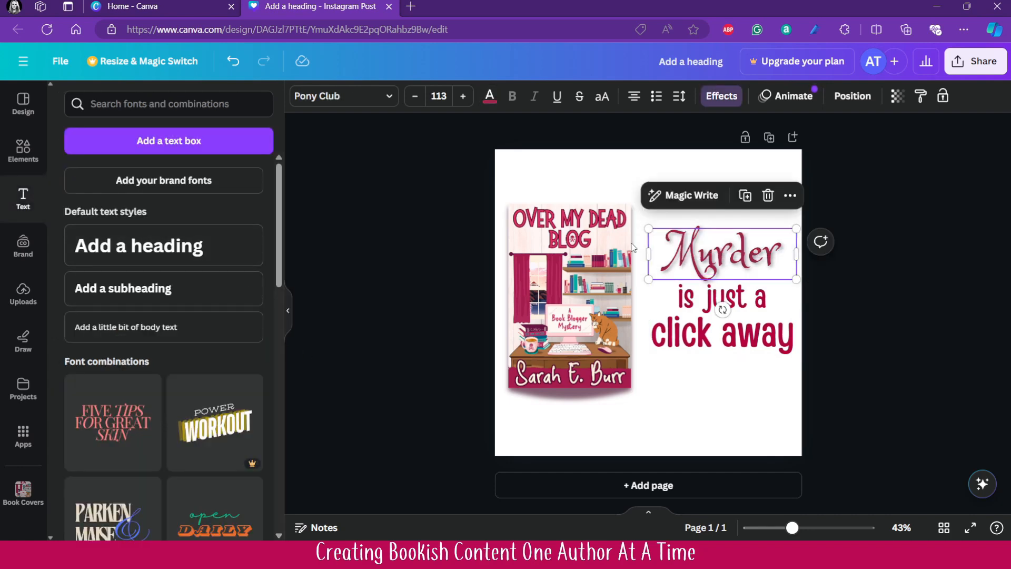
click(490, 96)
click(153, 182)
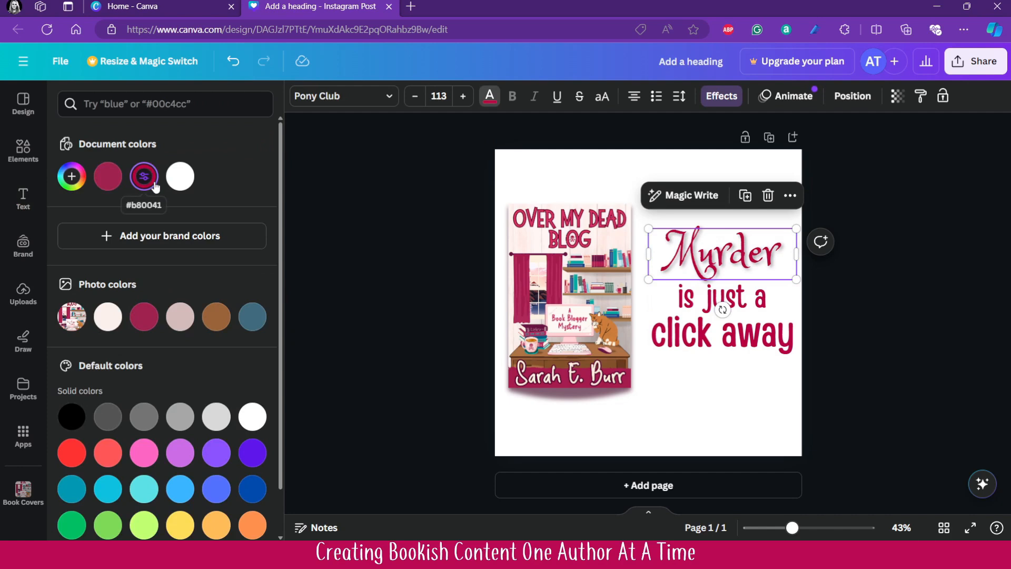
- Set the transparency of the "Murder" text shadow to 23
click(721, 96)
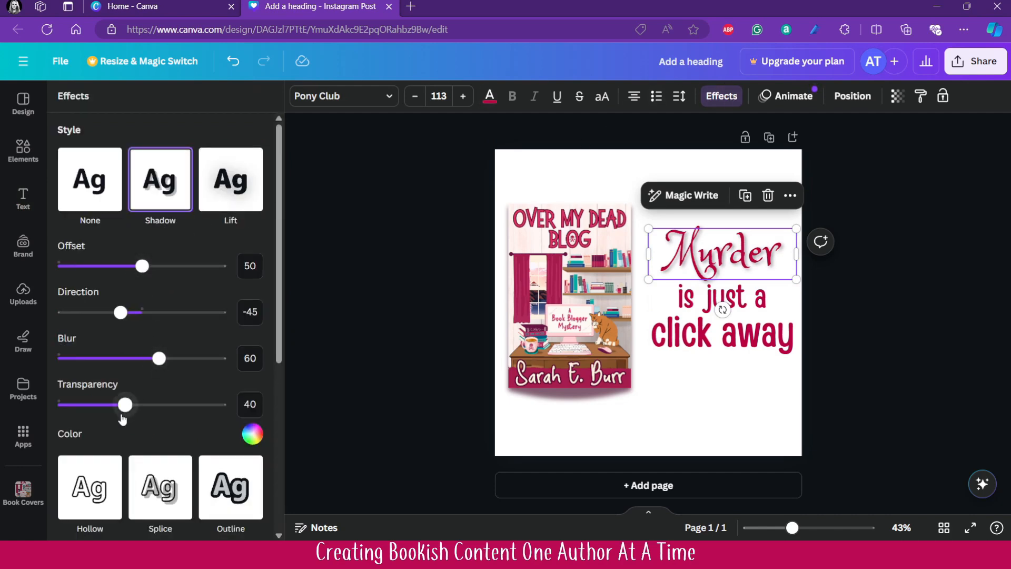
drag(125, 404, 98, 405)
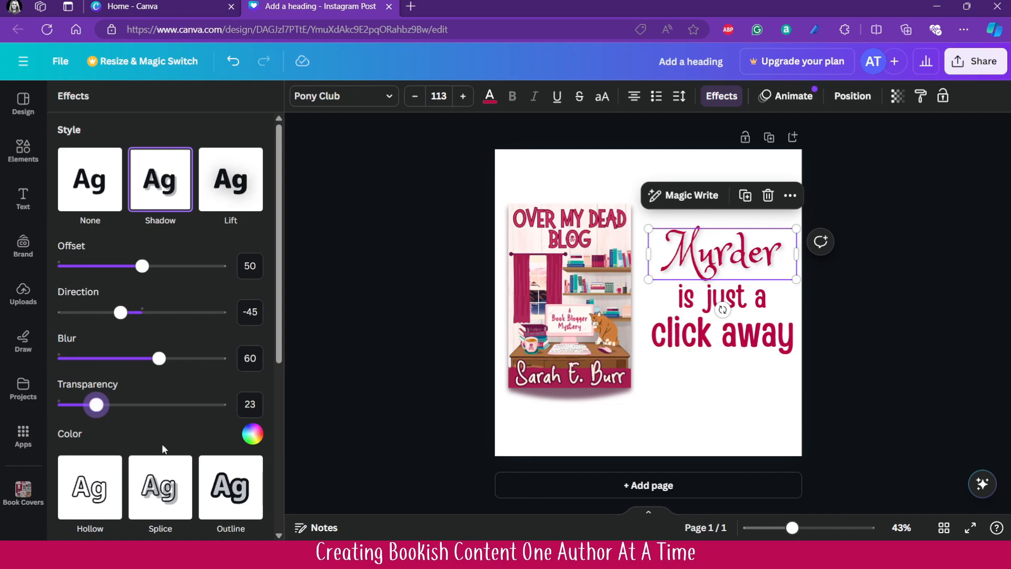
click(887, 362)
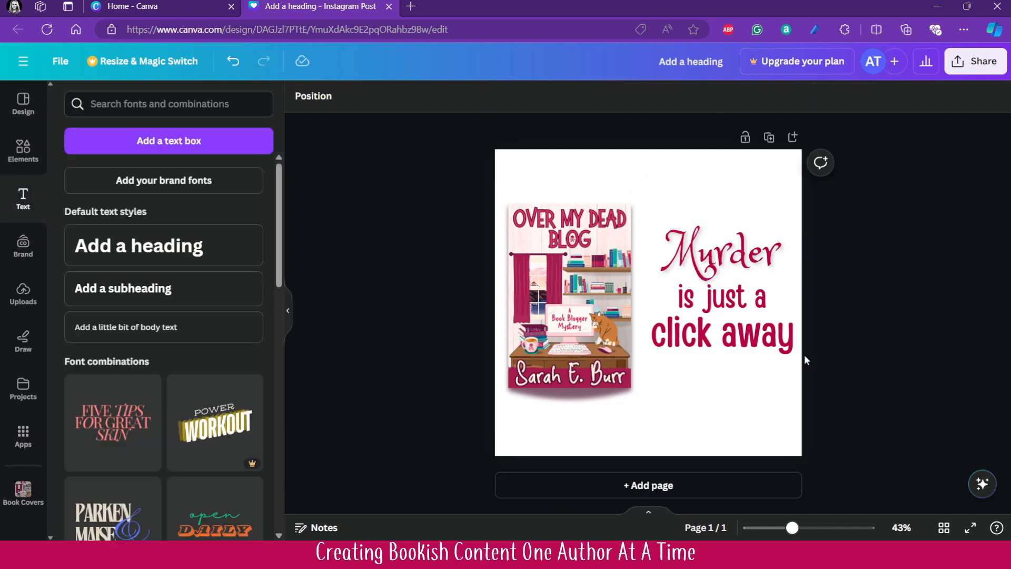
- Search the elements library for "bookshelf" and limit the results to photos
click(23, 434)
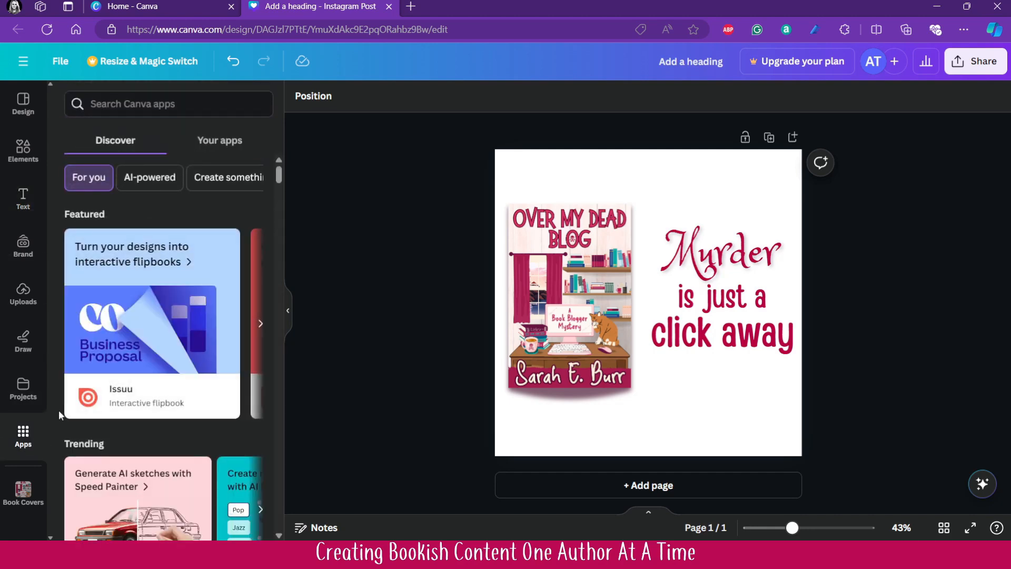
click(30, 159)
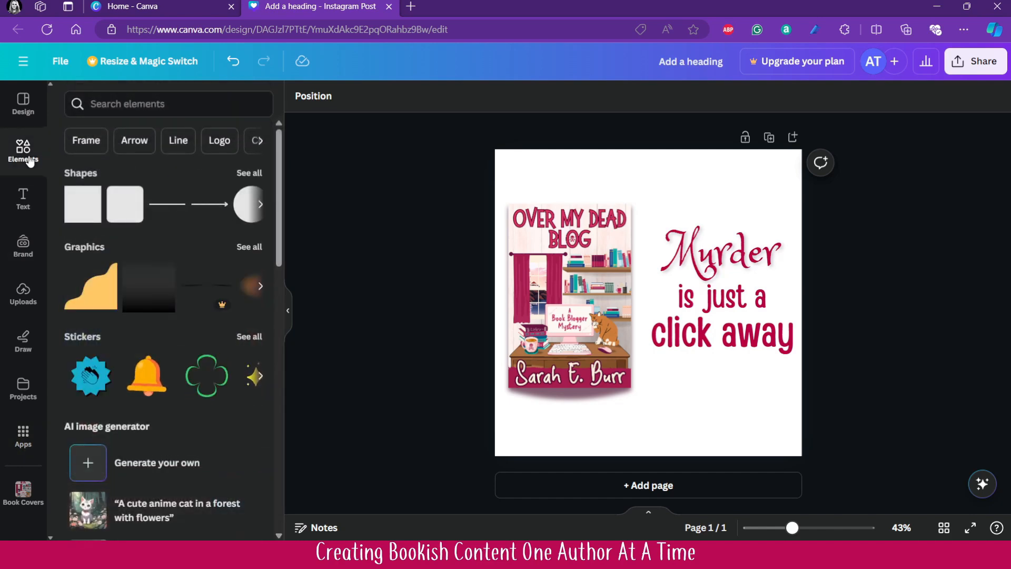
click(110, 103)
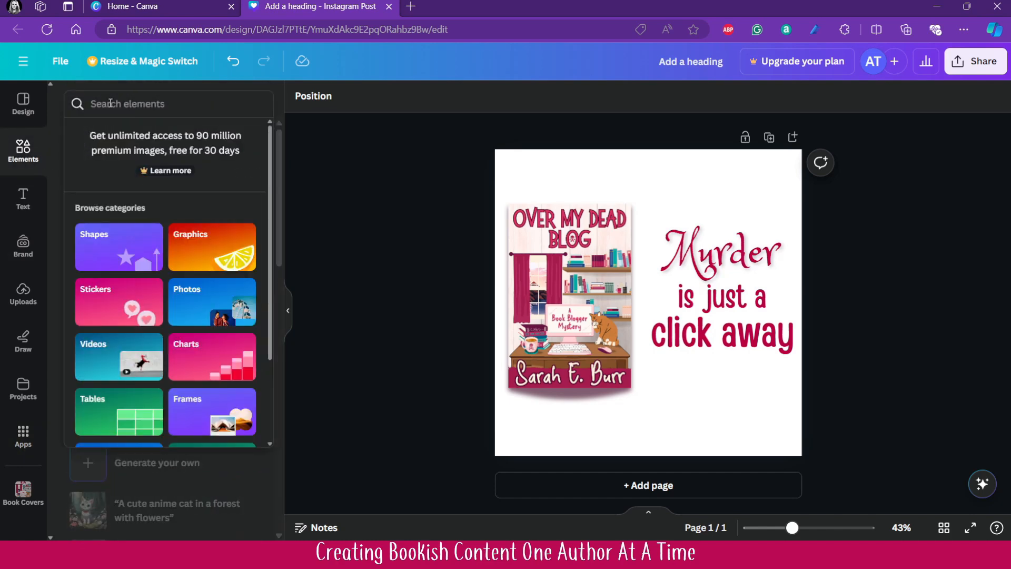
click(110, 103)
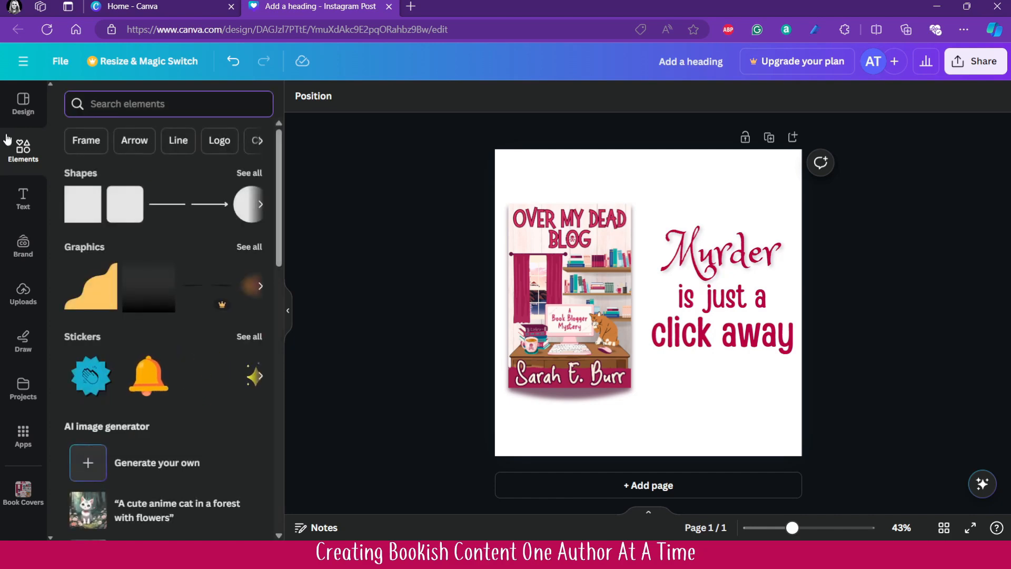
text(bookshelf)
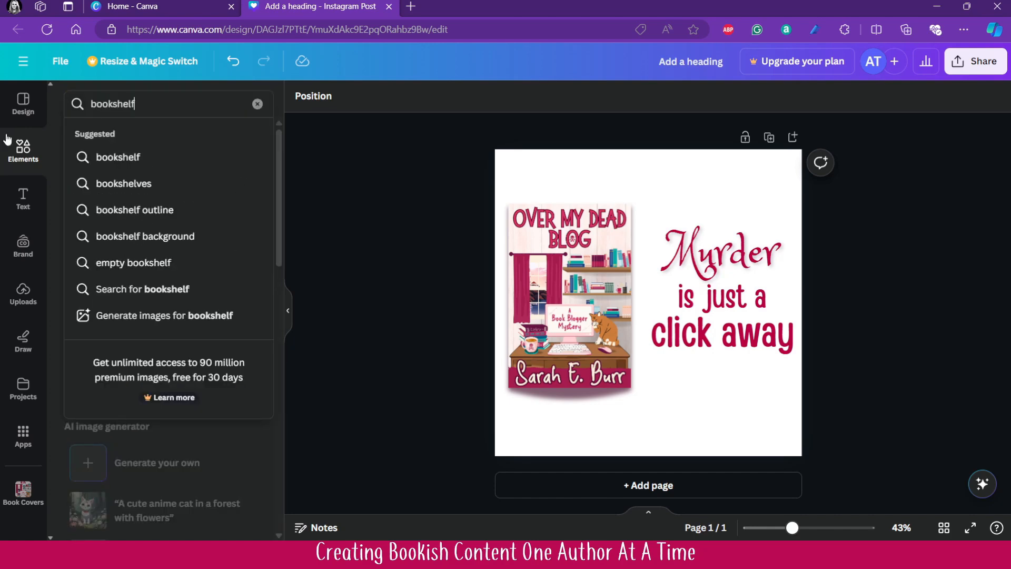
key(Return)
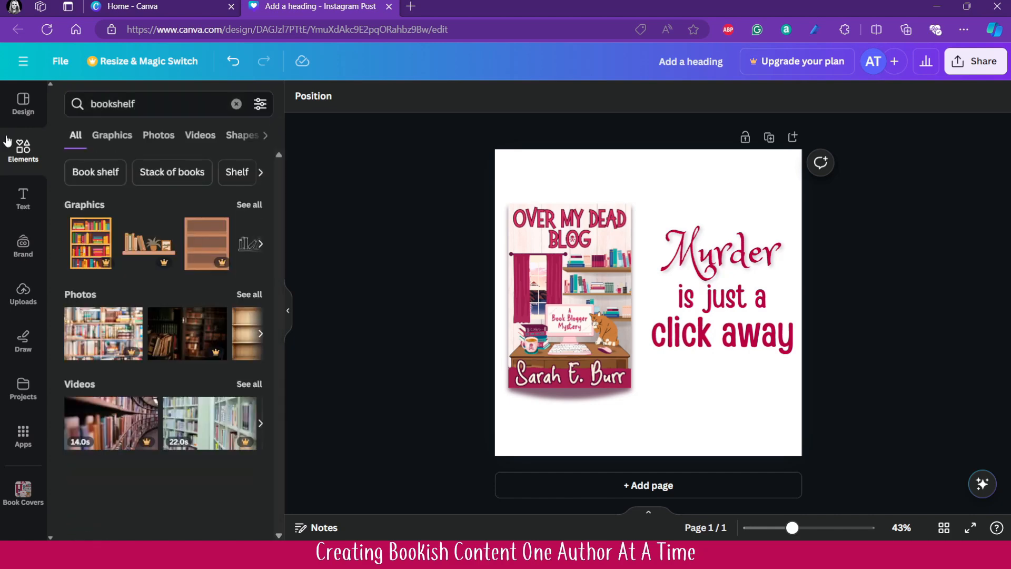
click(167, 140)
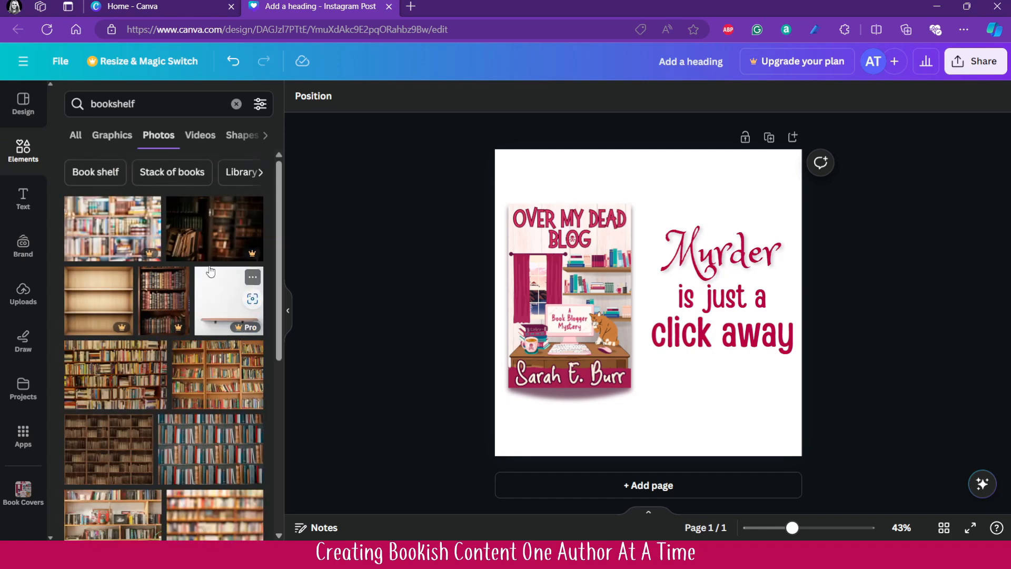
- Try the blurred premium bookshelf photo on the page, moving it below the text, and delete it
click(96, 246)
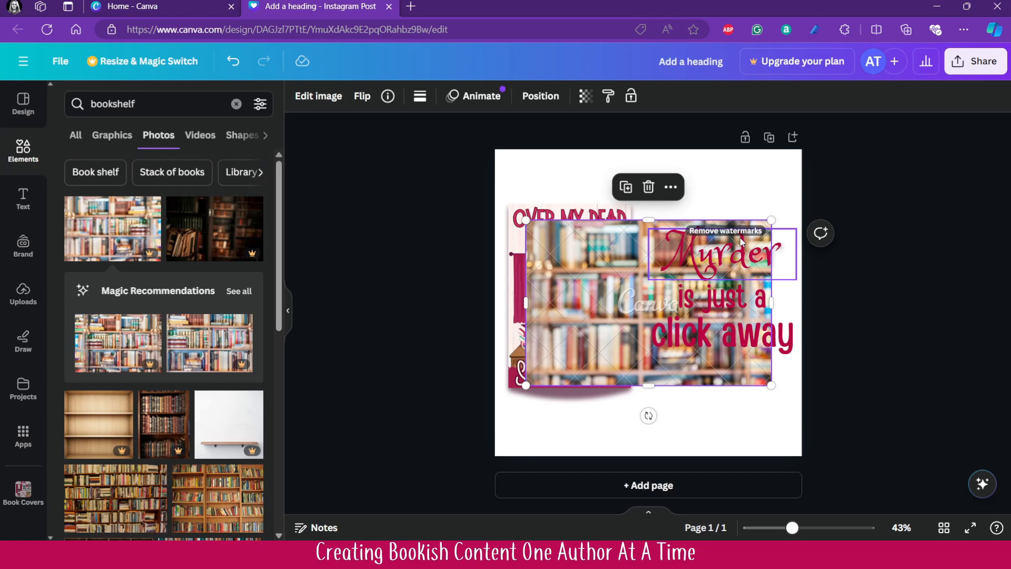
drag(594, 333, 589, 485)
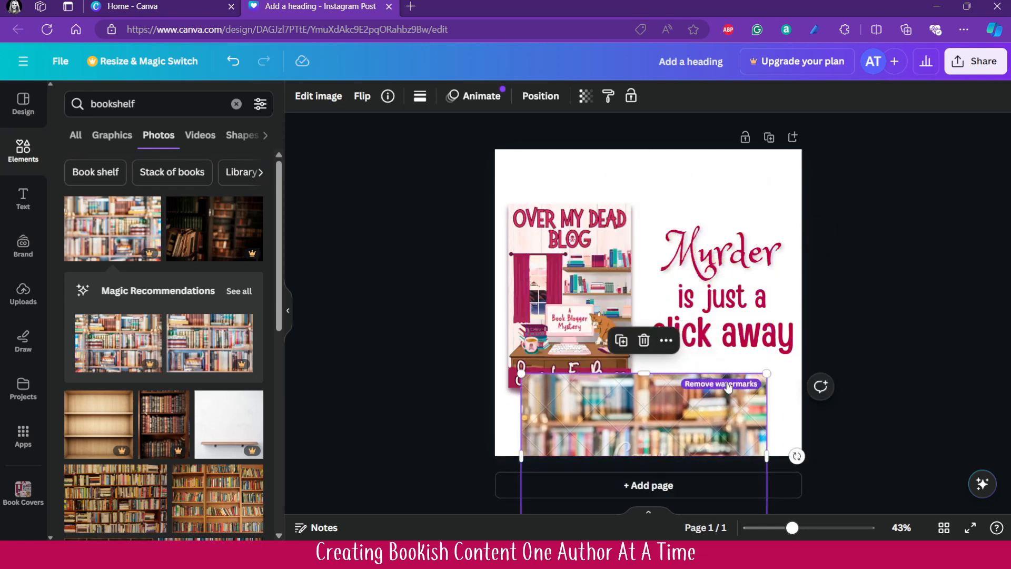
click(641, 340)
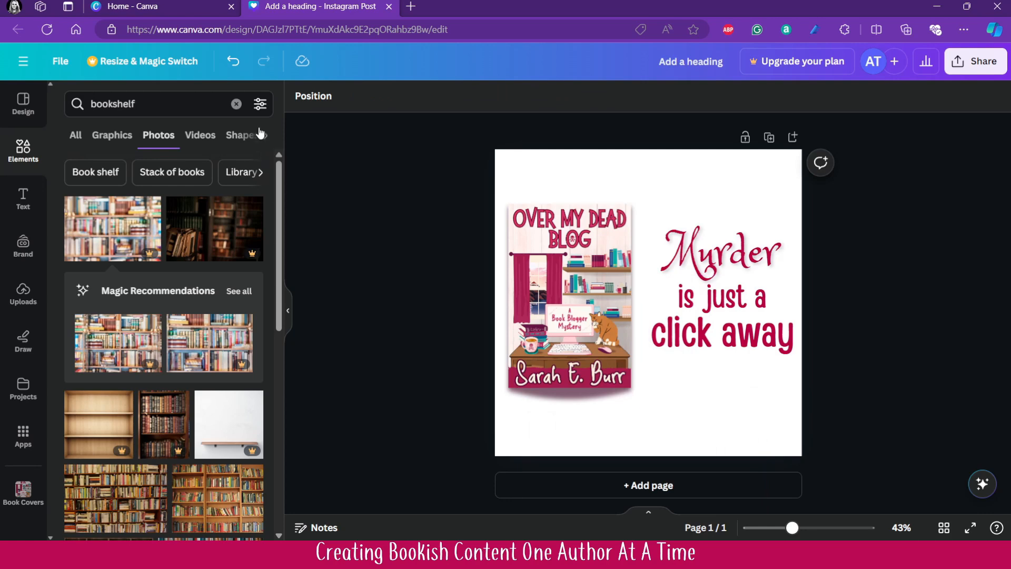
- Review the colour, orientation, animation and cut-out filters available for the bookshelf search
click(260, 104)
scroll(207, 237, down, 2)
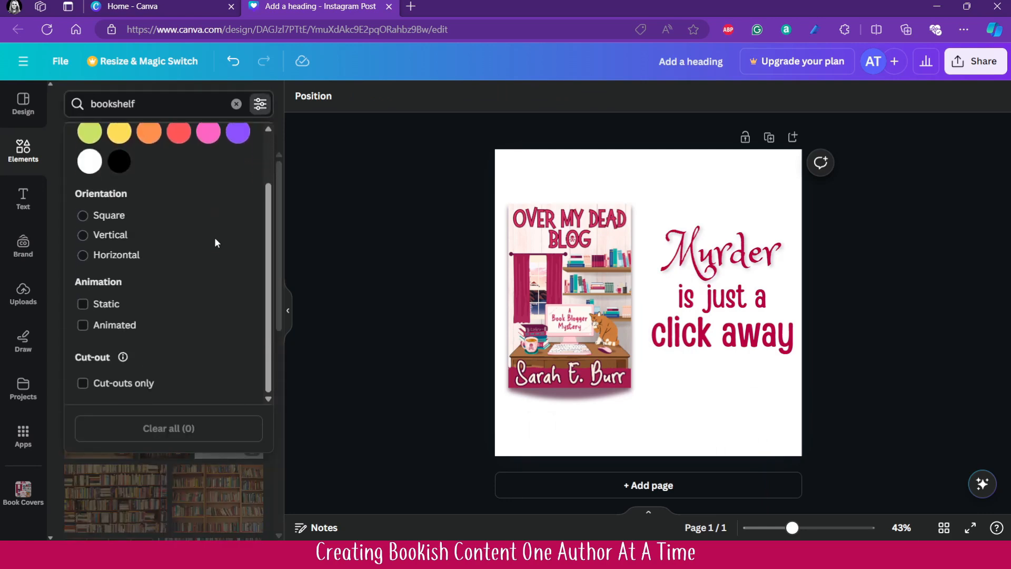
scroll(222, 255, up, 1)
scroll(242, 261, down, 1)
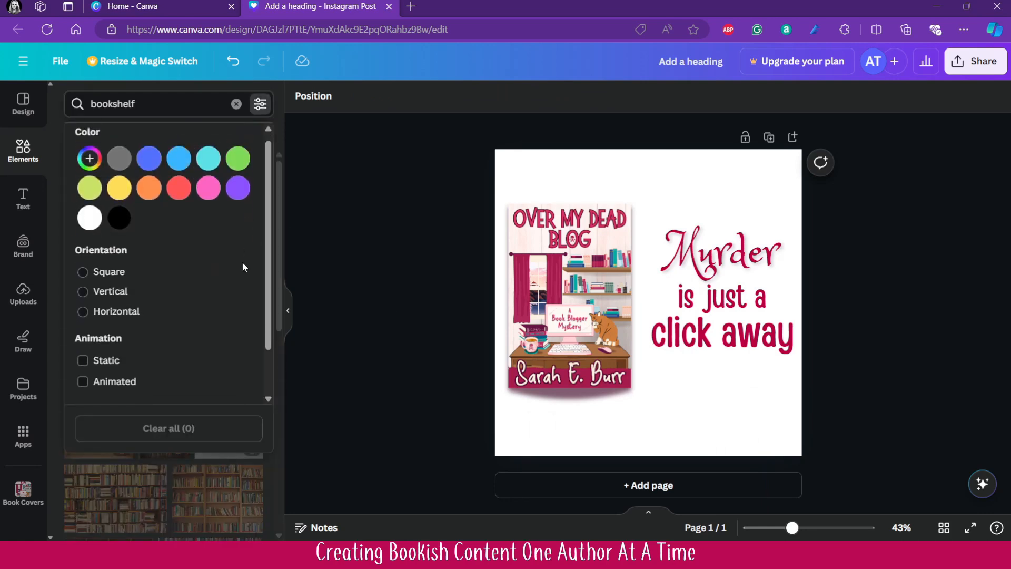
scroll(226, 294, up, 1)
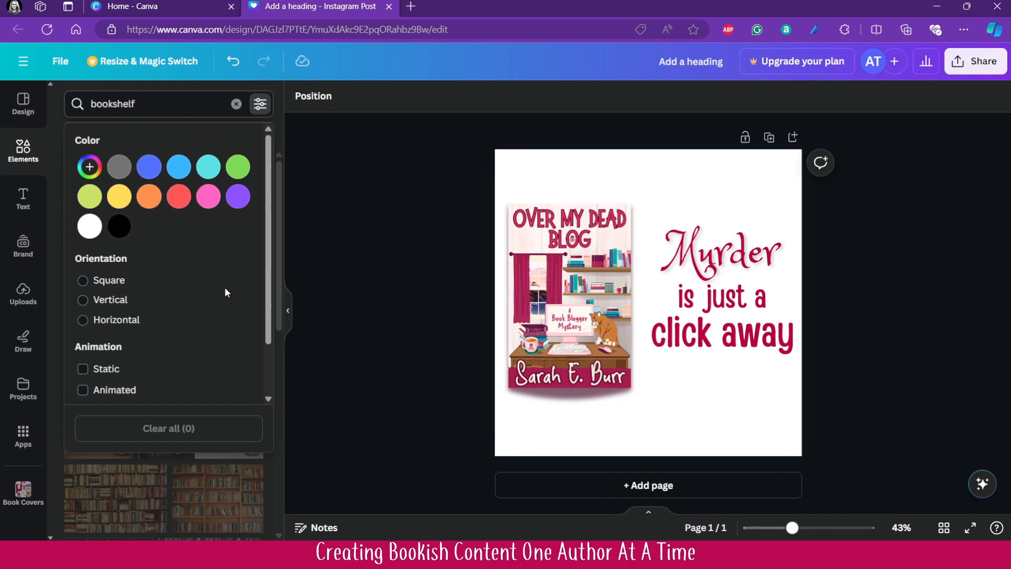
click(261, 104)
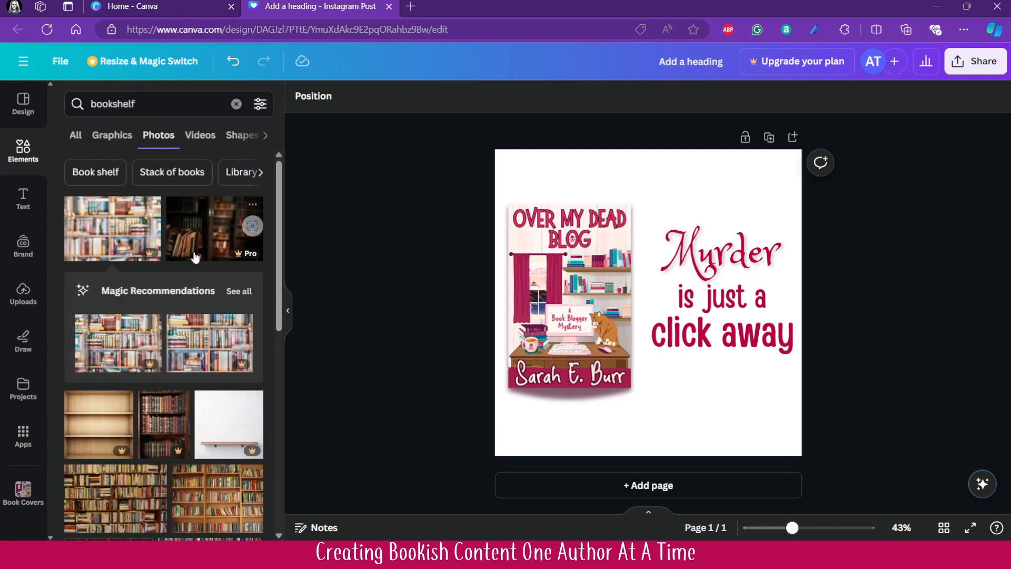
- Add the free photo of fully stocked library shelves from the bookshelf results and set it as the page background
scroll(216, 233, down, 1)
scroll(217, 235, down, 2)
scroll(217, 236, down, 2)
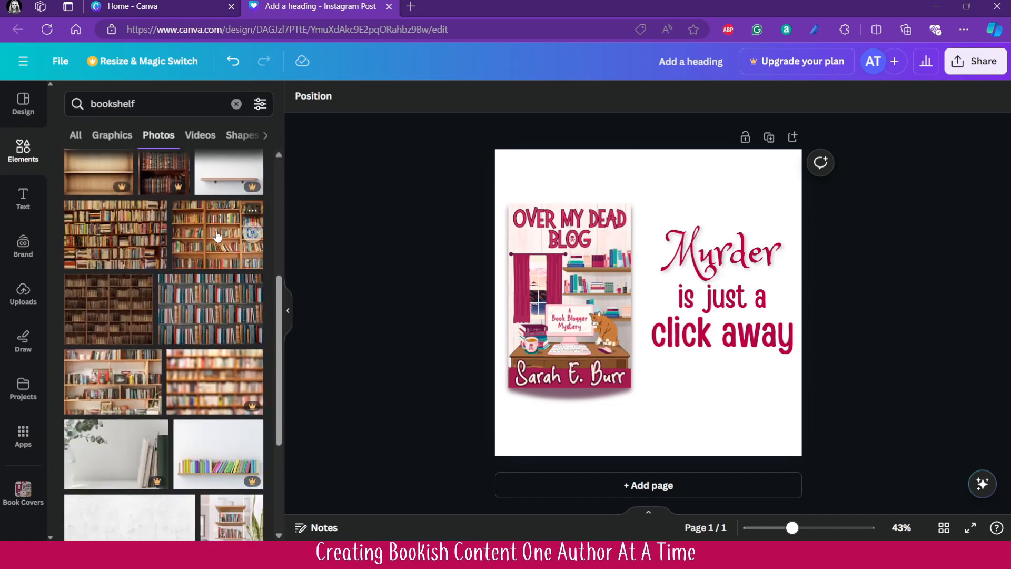
scroll(128, 387, down, 2)
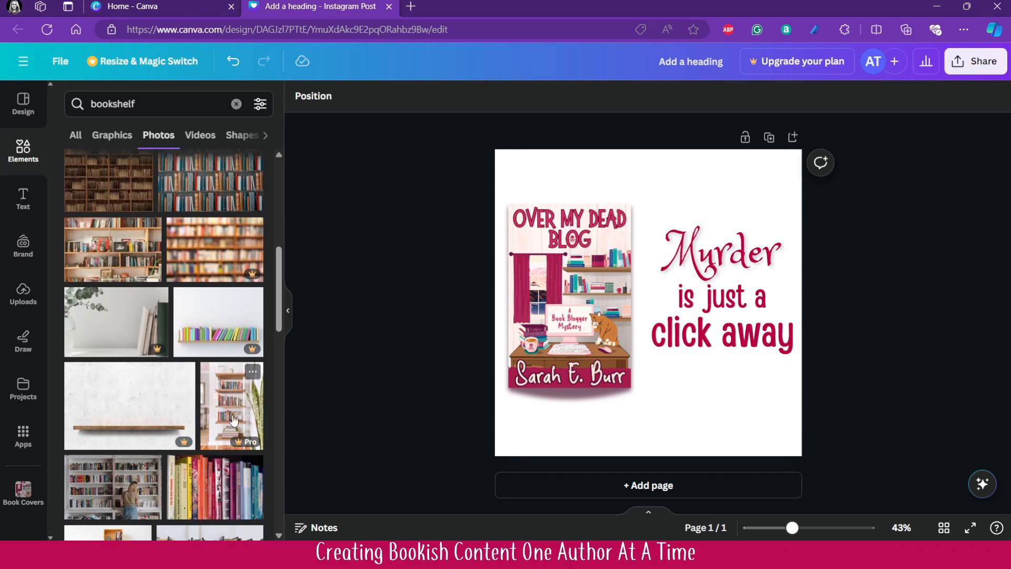
scroll(128, 387, down, 3)
scroll(184, 322, down, 3)
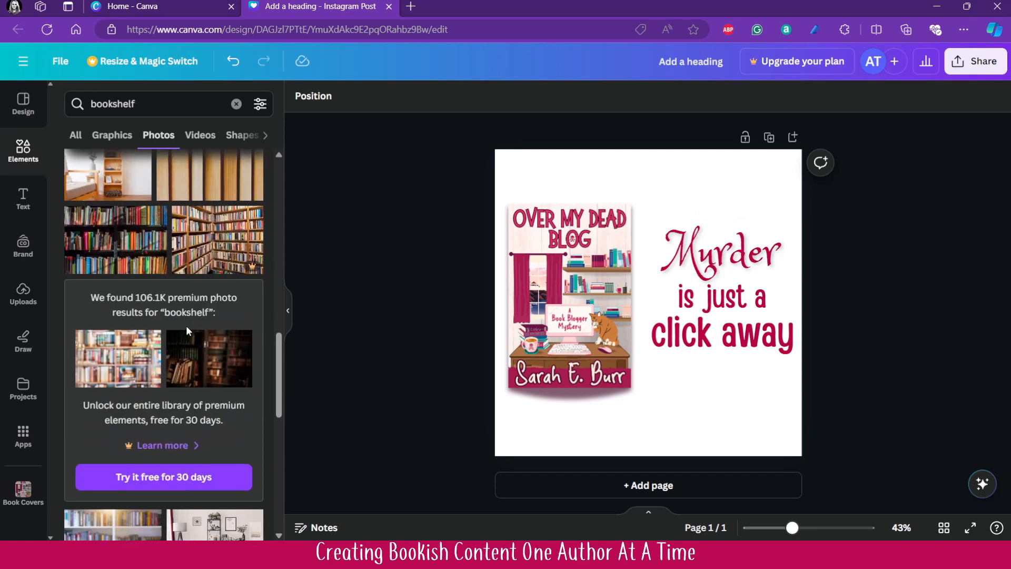
scroll(186, 330, down, 5)
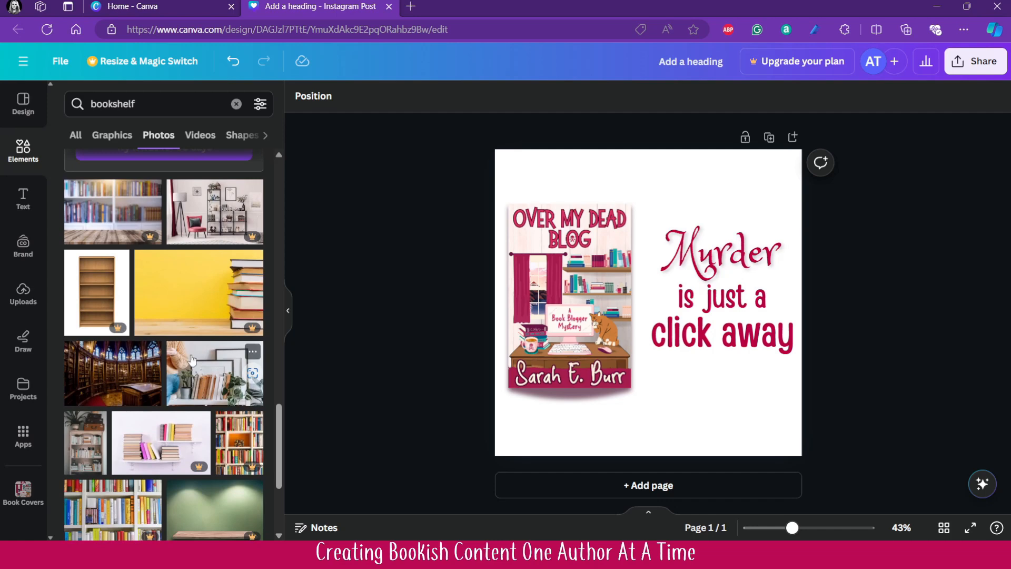
scroll(195, 343, down, 4)
scroll(192, 316, down, 3)
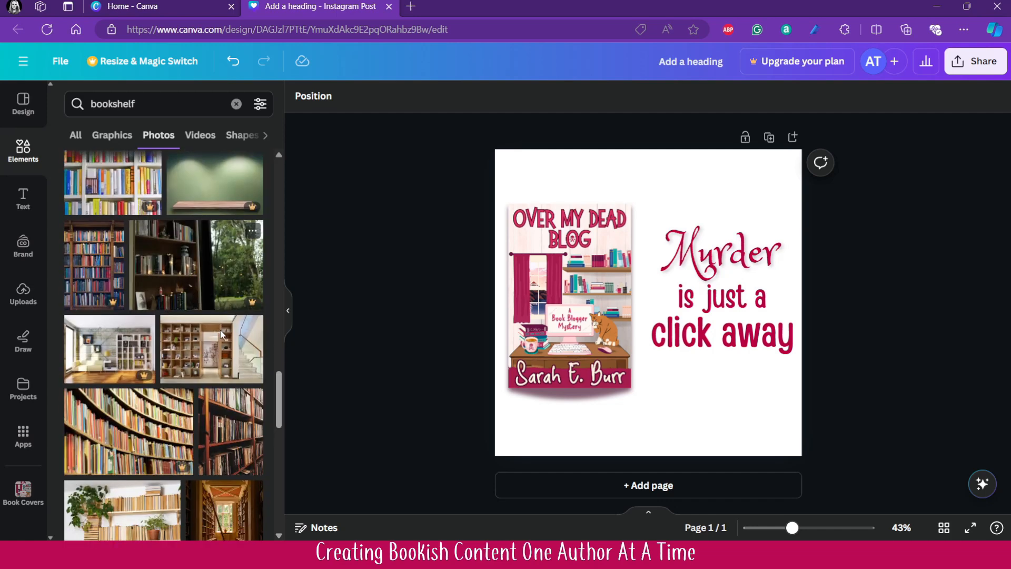
scroll(198, 332, down, 4)
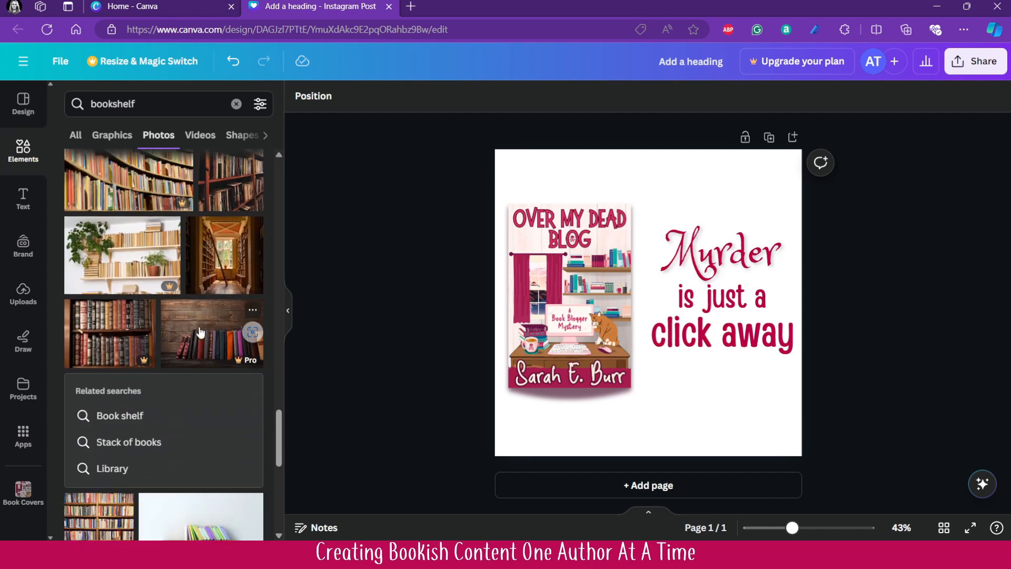
scroll(201, 333, down, 1)
scroll(201, 332, down, 5)
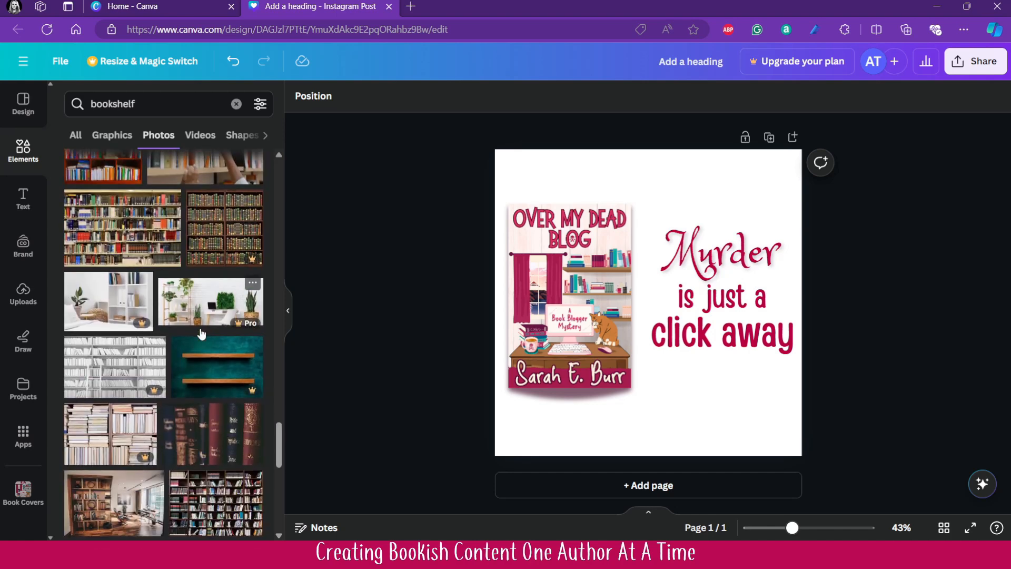
click(131, 247)
right_click(580, 300)
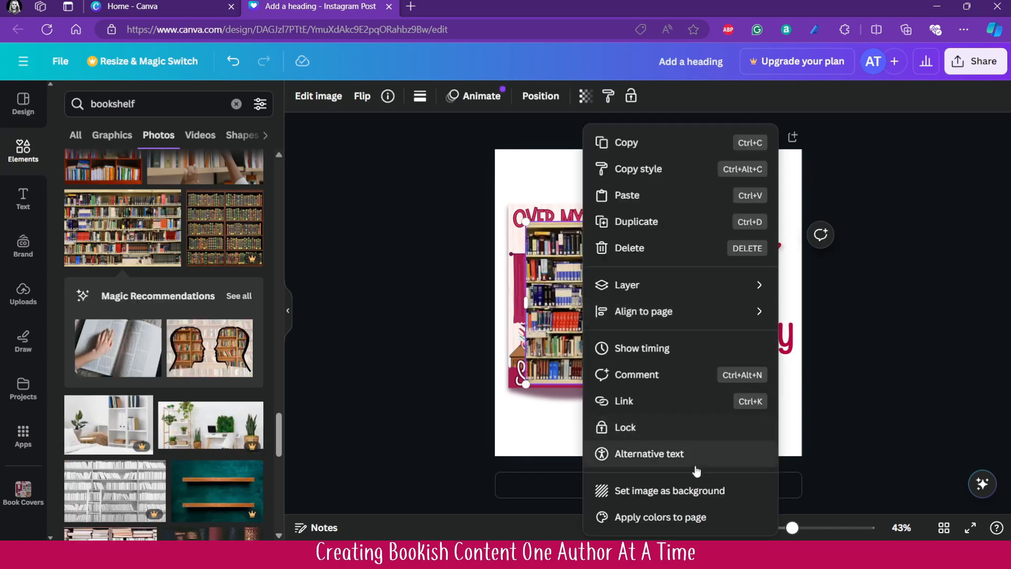
click(690, 488)
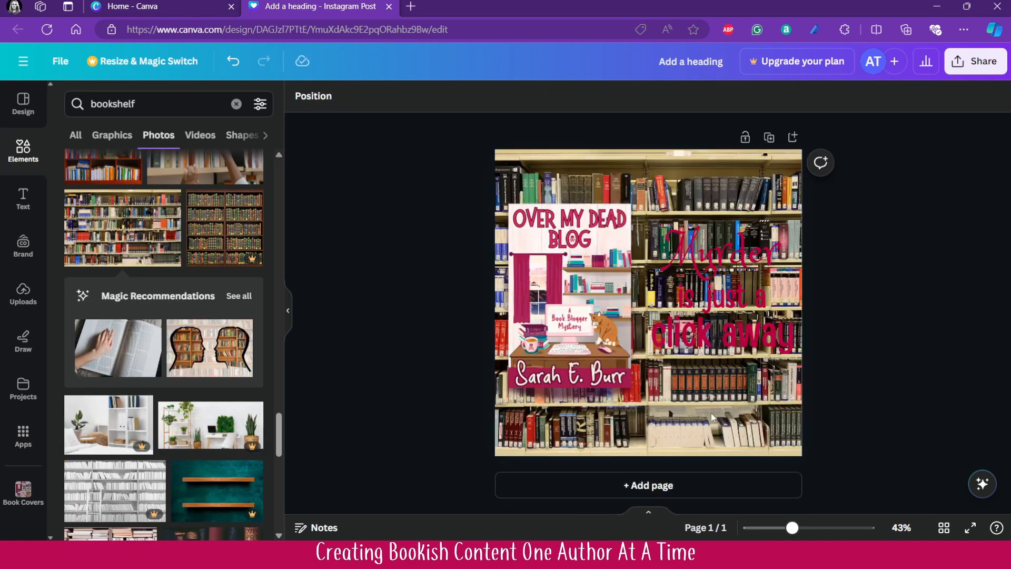
- Enlarge the background bookshelf photo within its crop and reposition it so fewer, larger shelves fill the page
click(736, 421)
double_click(736, 422)
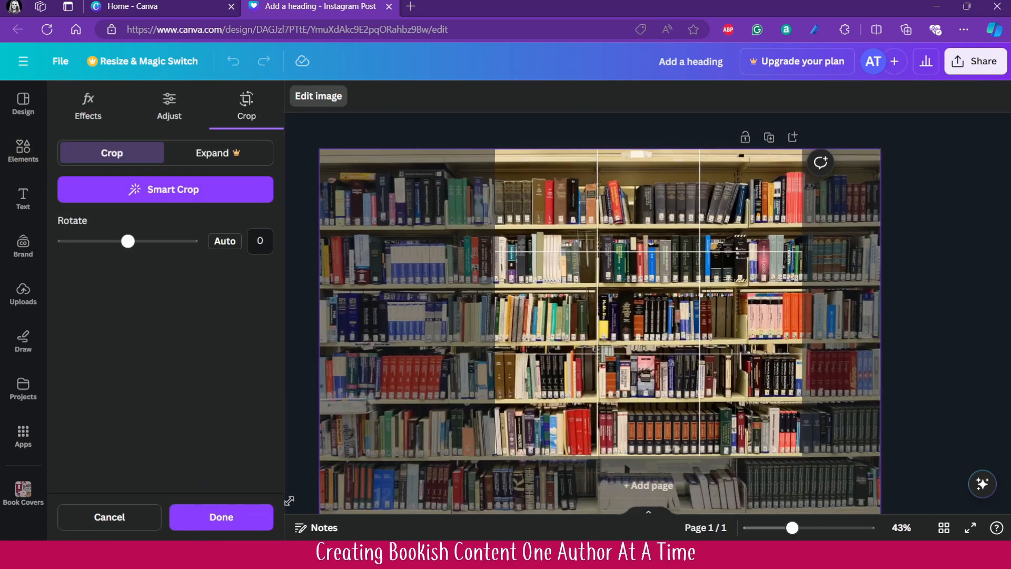
drag(290, 501, 99, 535)
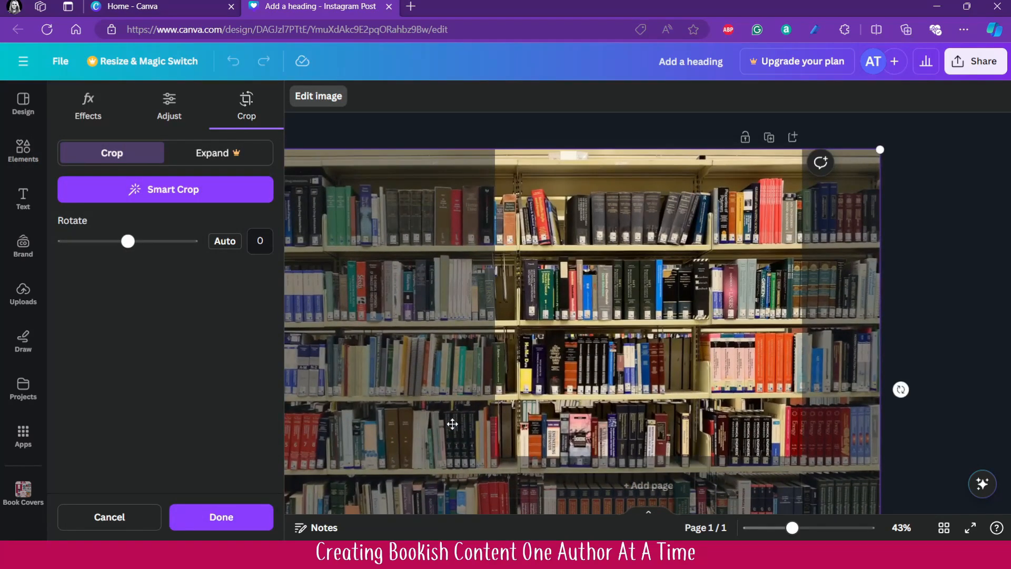
drag(452, 423, 707, 407)
click(350, 412)
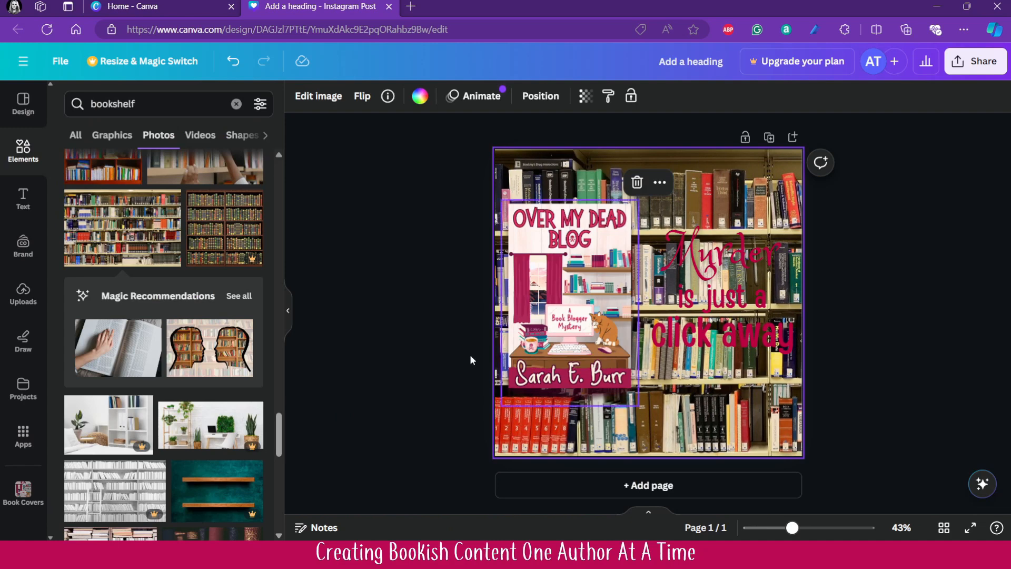
- Apply the Poster filter from Color Pop to the background photo at full intensity, after trying Hibiscus
click(331, 105)
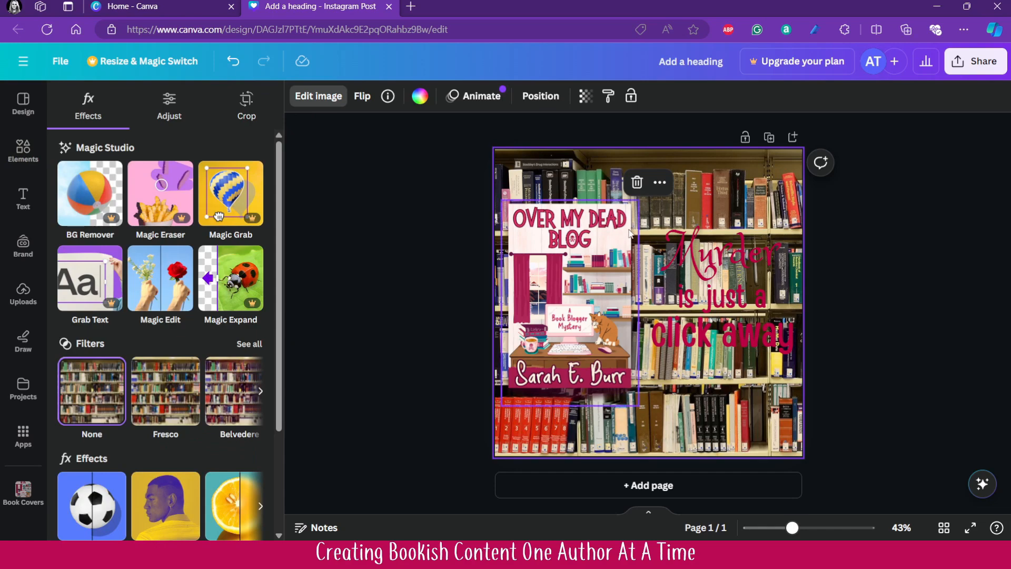
scroll(176, 368, down, 3)
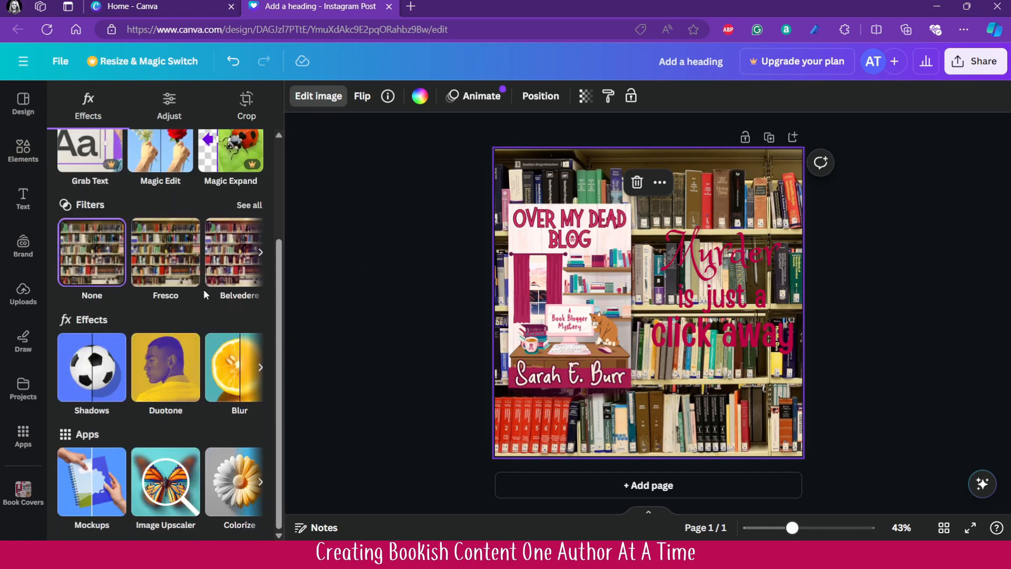
click(255, 216)
scroll(191, 311, down, 5)
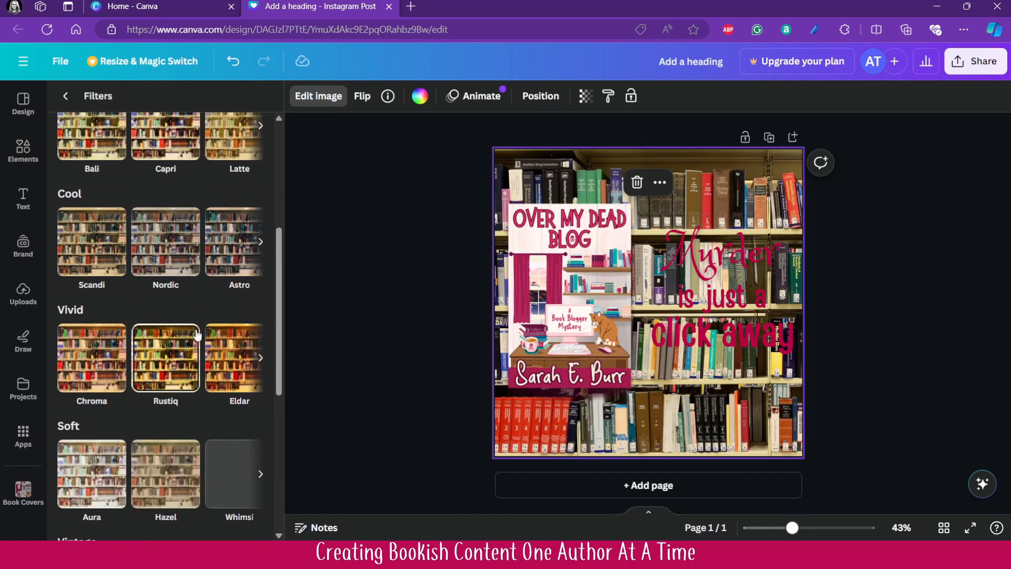
scroll(191, 255, up, 5)
scroll(203, 264, down, 10)
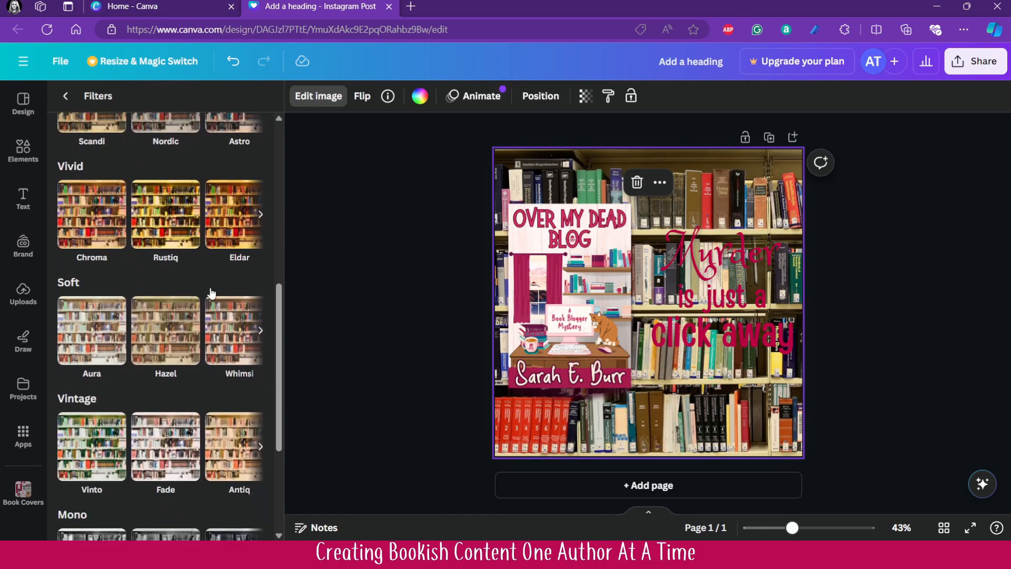
click(260, 480)
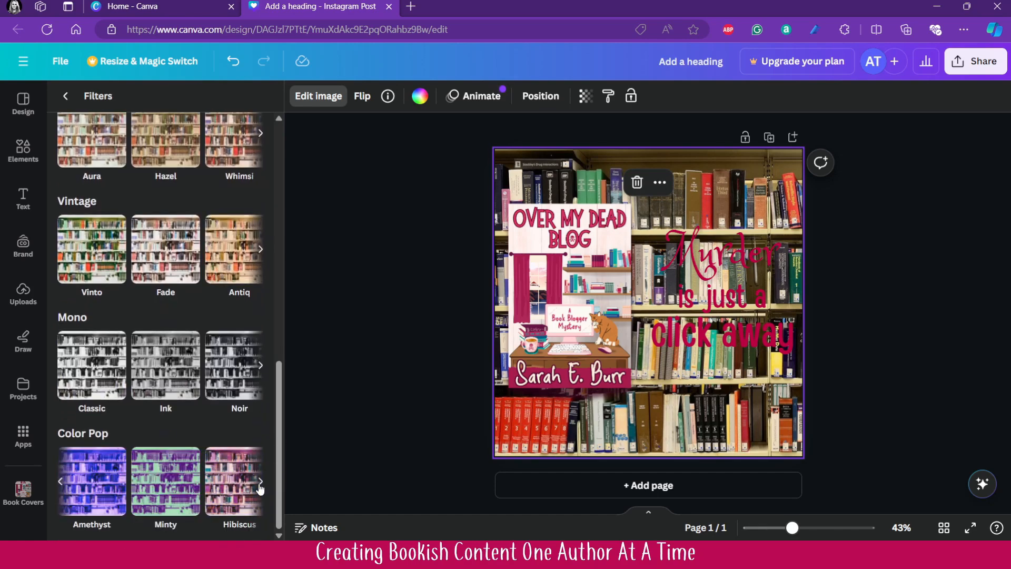
click(235, 491)
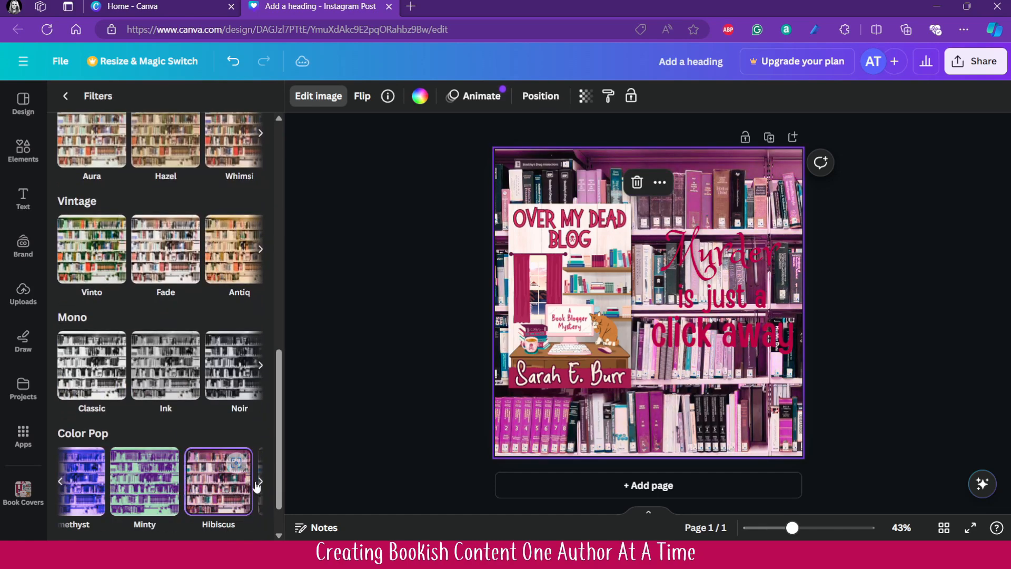
click(259, 482)
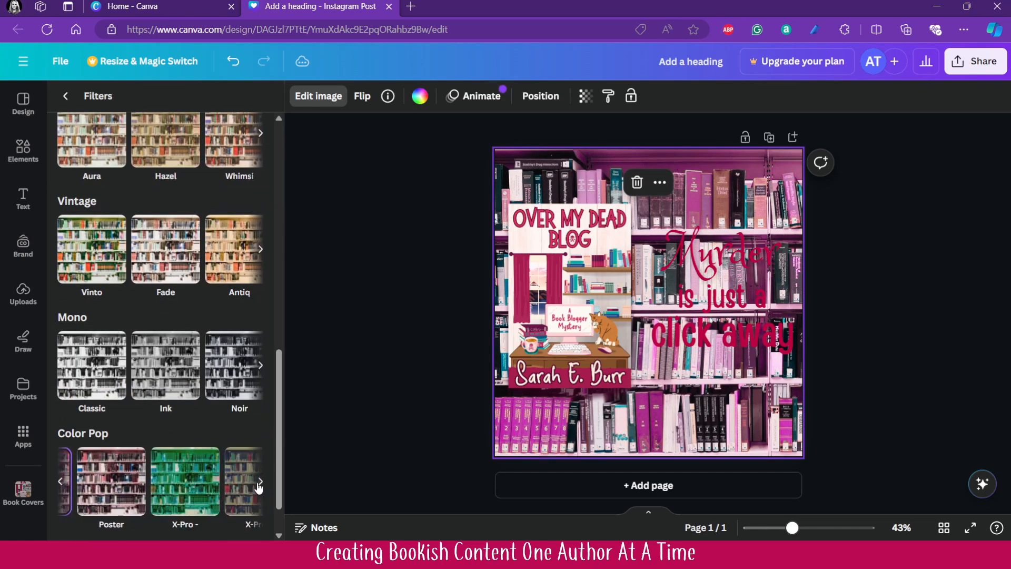
click(92, 503)
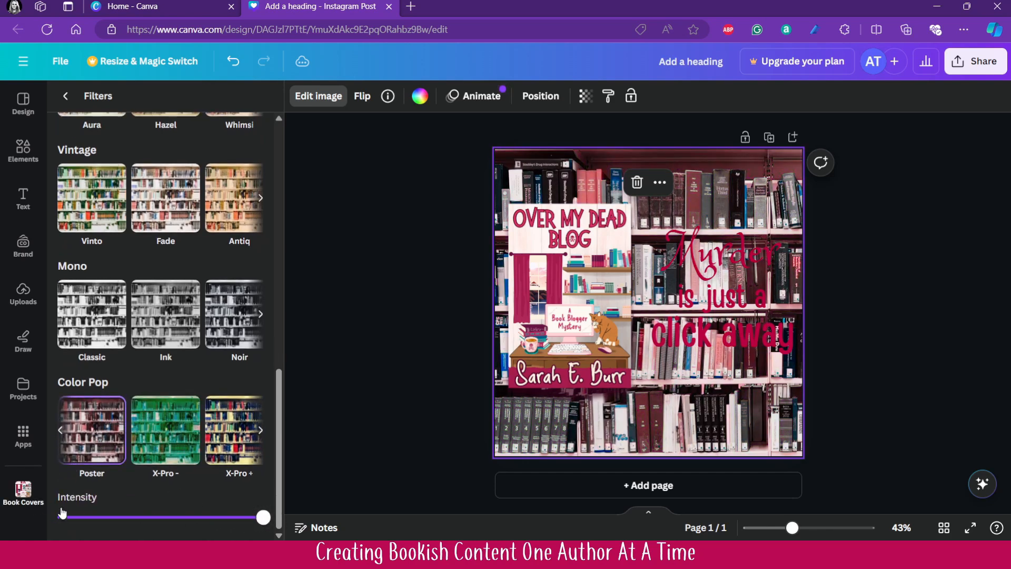
drag(263, 518, 285, 521)
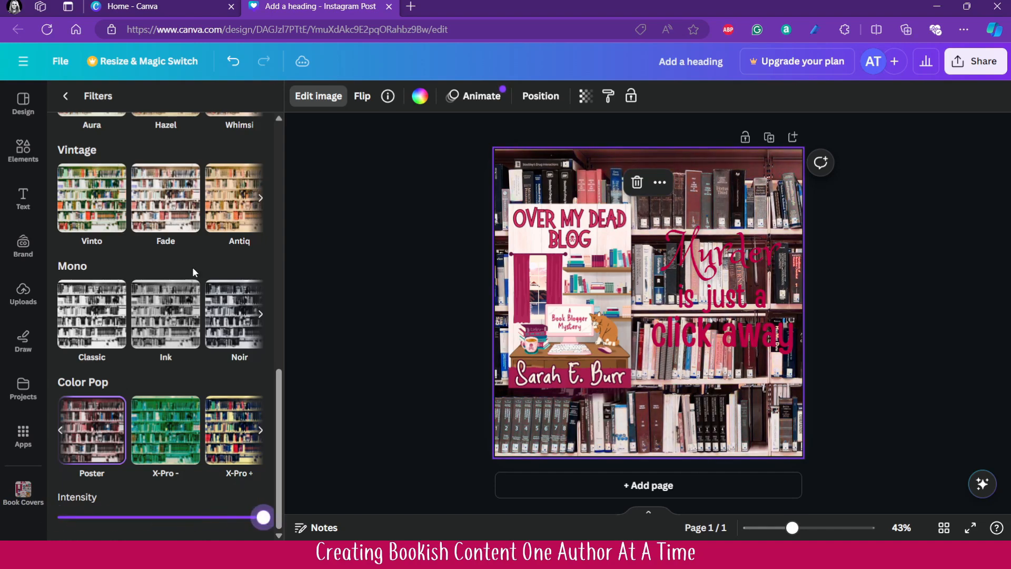
- Set the background photo's brightness to 88 and contrast to 20
scroll(102, 119, up, 5)
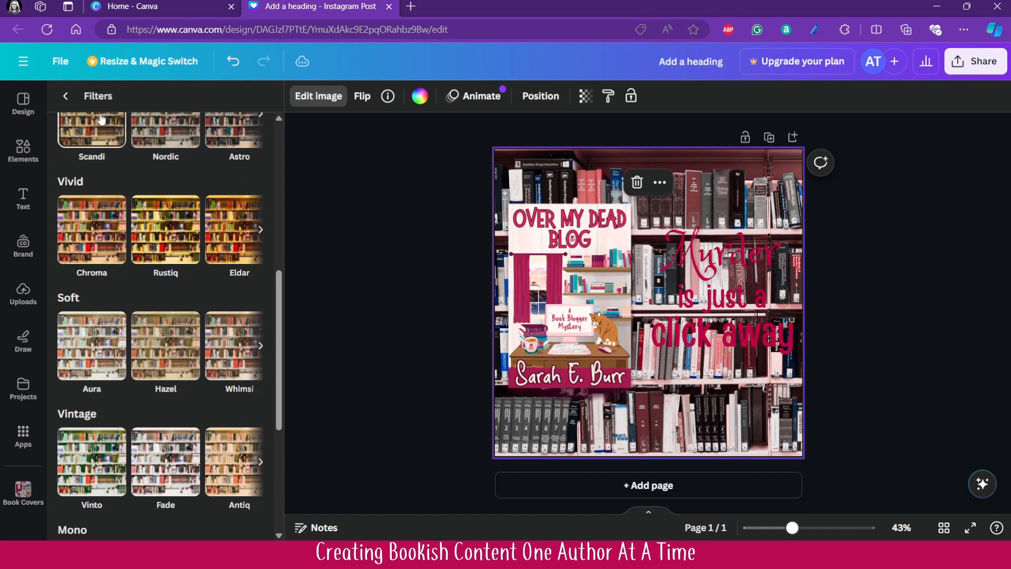
click(65, 96)
click(177, 100)
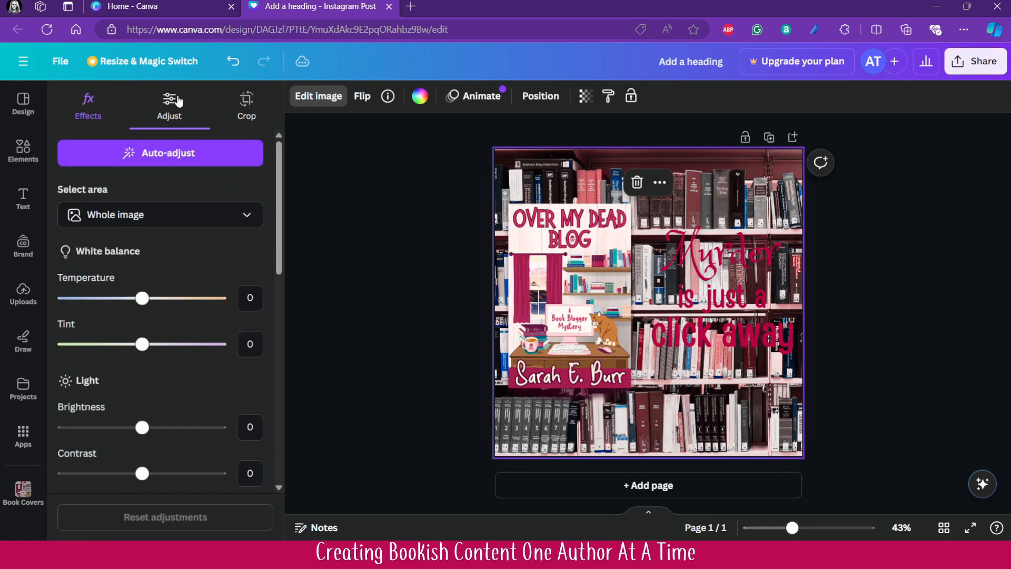
drag(141, 429, 217, 427)
scroll(198, 442, down, 3)
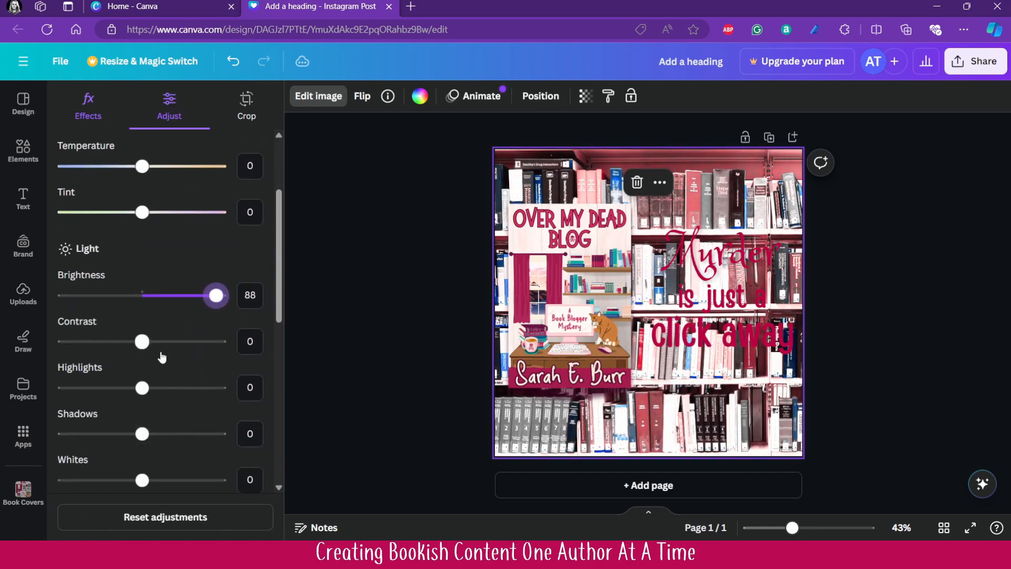
mouse_move(142, 342)
mouse_down()
mouse_move(185, 342)
mouse_move(160, 345)
mouse_up()
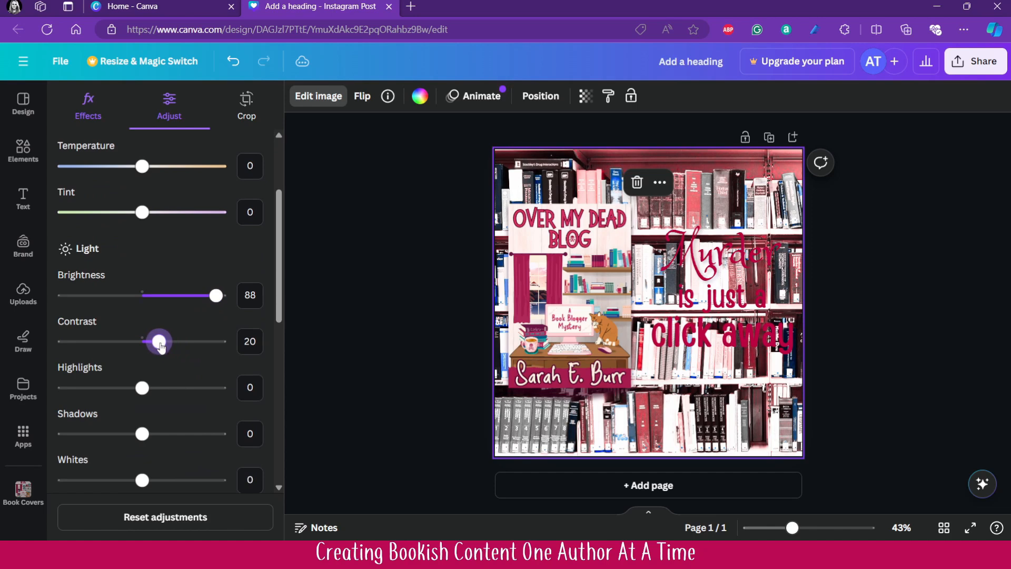
- Set the background photo's highlights to 41, shadows to 100, whites to -11 and blacks to -12
scroll(162, 403, down, 3)
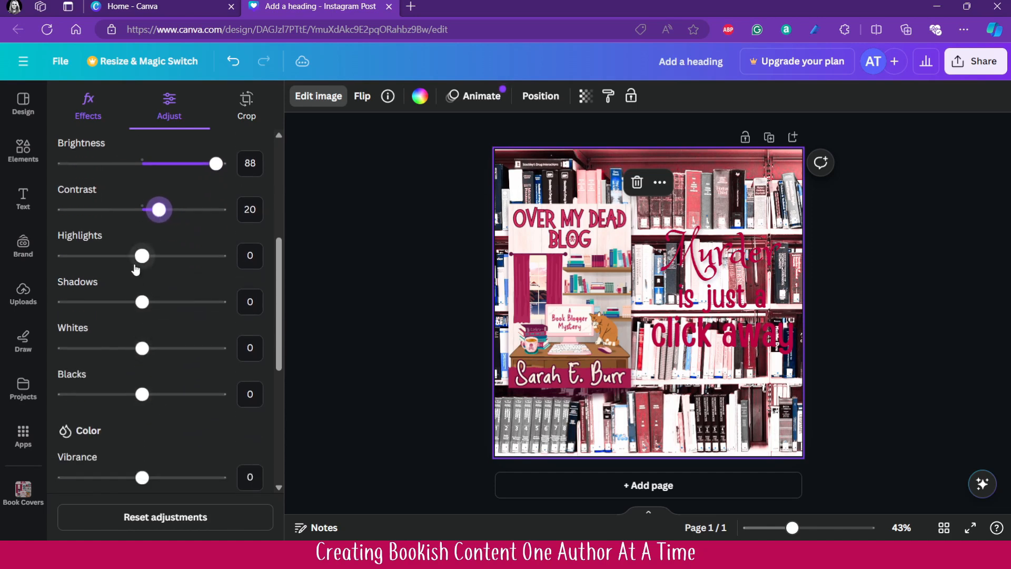
drag(142, 256, 259, 319)
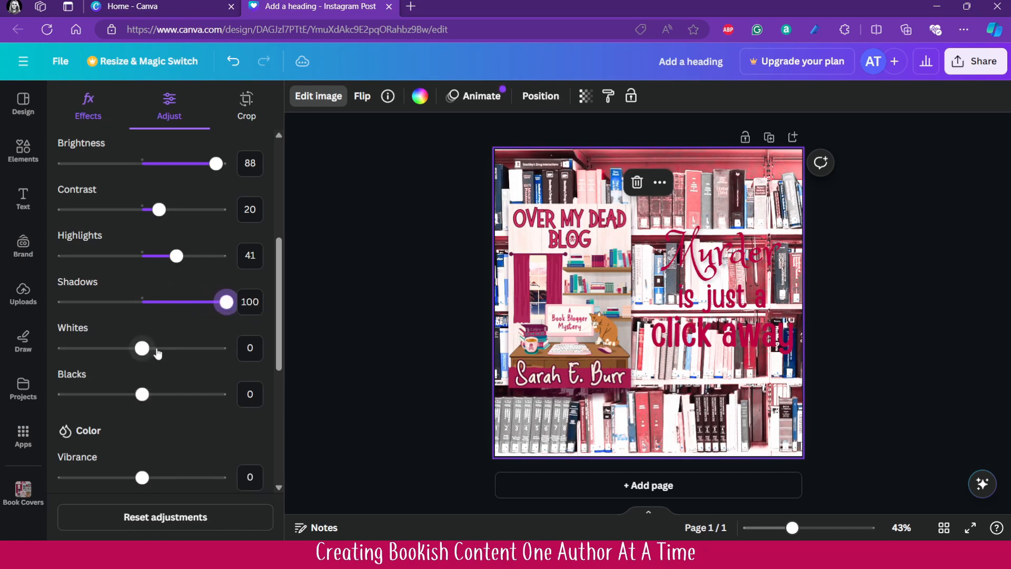
drag(157, 350, 132, 348)
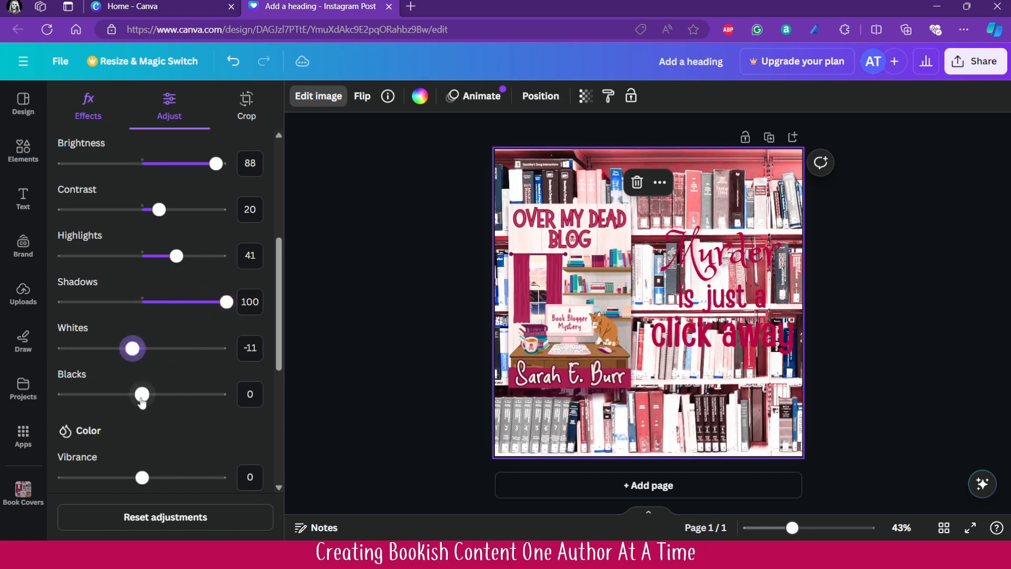
mouse_move(142, 401)
mouse_down()
mouse_move(193, 396)
mouse_move(84, 389)
mouse_move(133, 390)
mouse_up()
- Slightly reduce the saturation of the background photo
scroll(158, 363, down, 4)
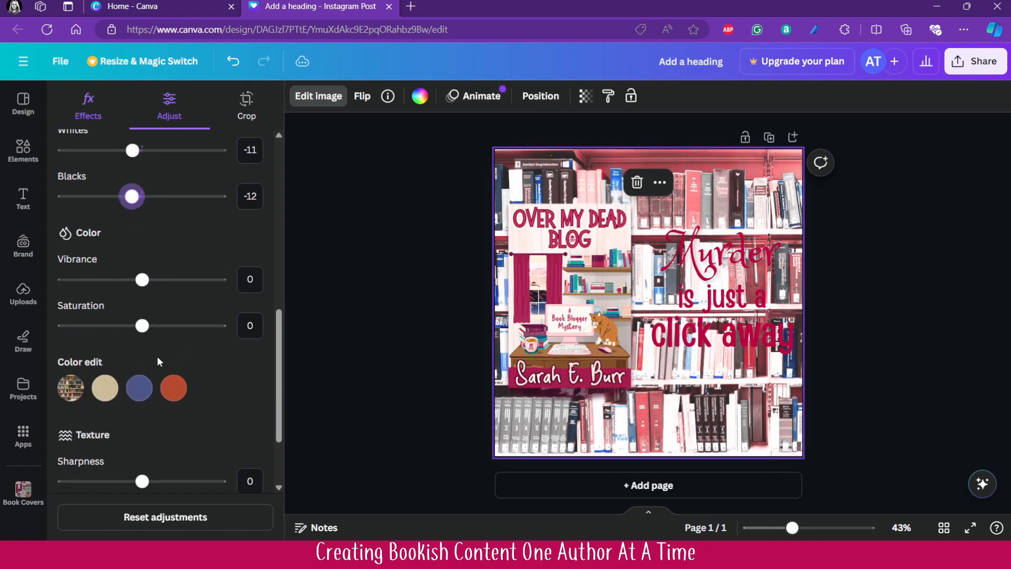
mouse_move(142, 326)
mouse_down()
mouse_move(178, 326)
mouse_move(129, 325)
mouse_up()
scroll(156, 359, down, 2)
scroll(190, 421, up, 10)
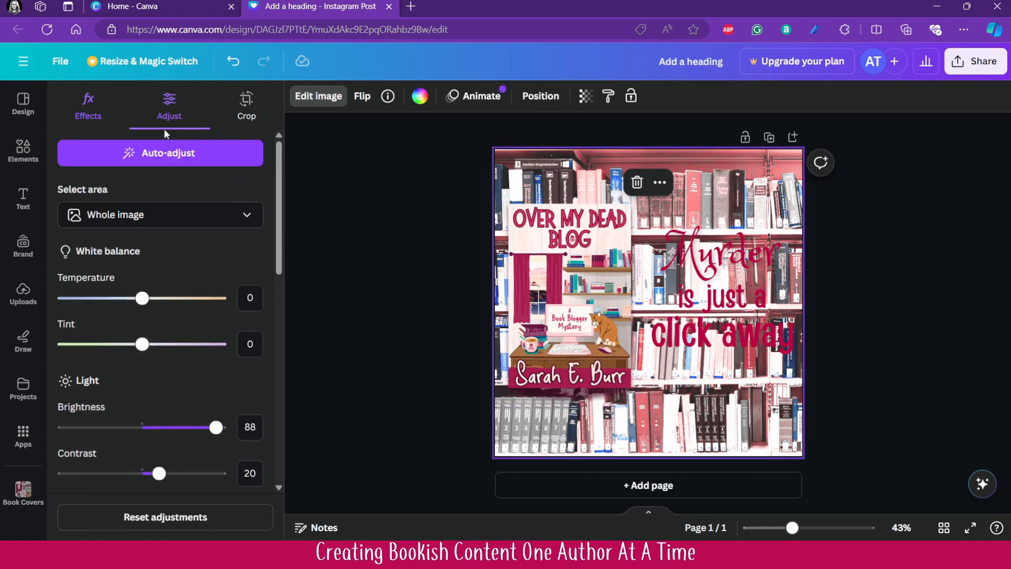
- Blur the whole background photo with an intensity of 18
click(88, 118)
scroll(229, 388, down, 4)
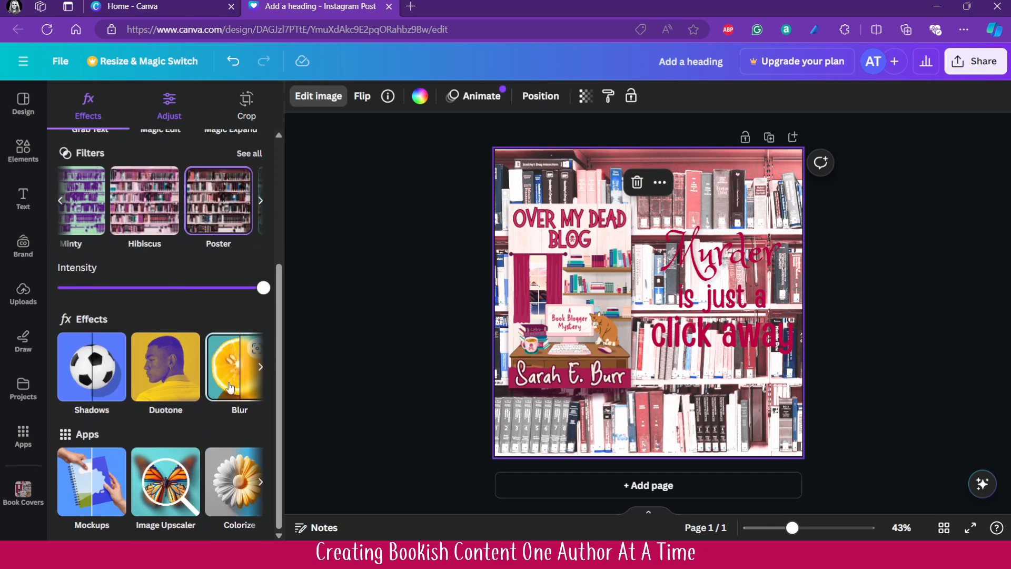
click(230, 381)
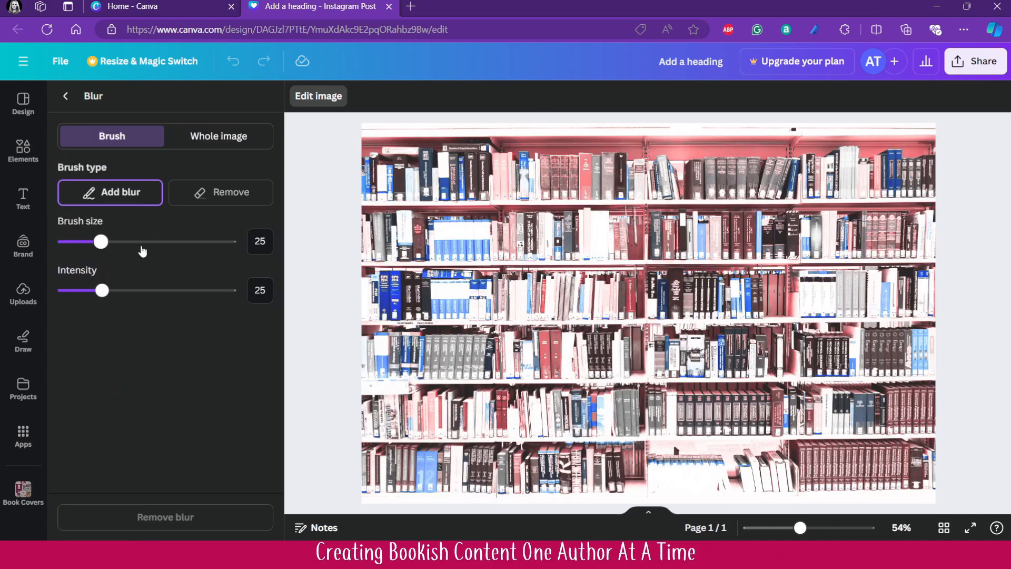
click(210, 137)
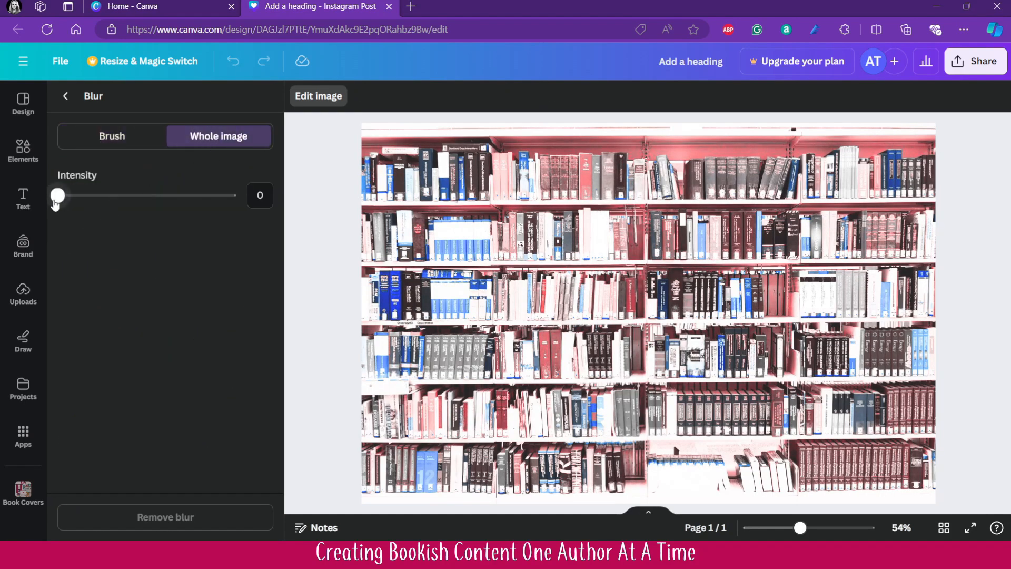
drag(55, 204, 92, 209)
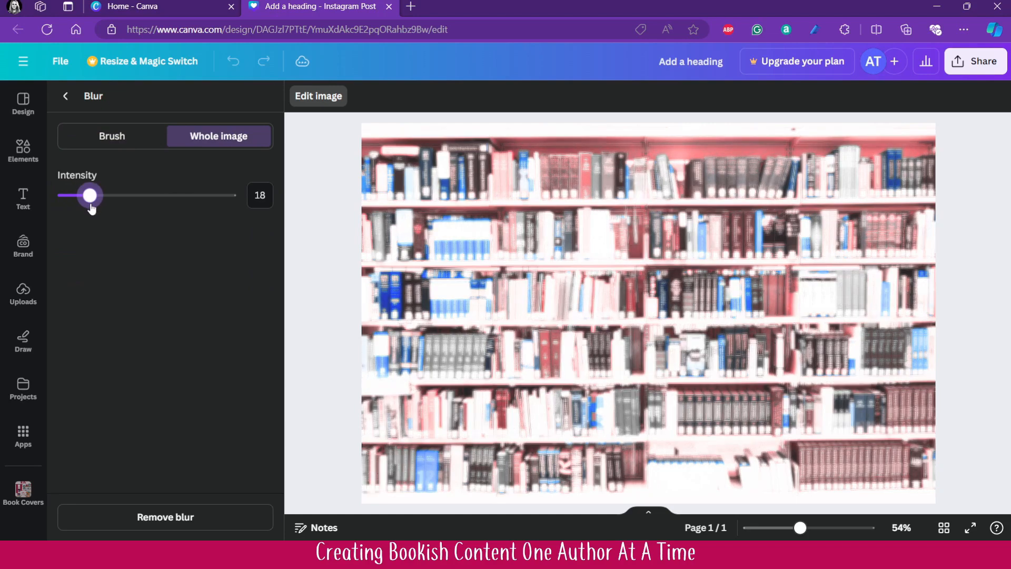
click(65, 97)
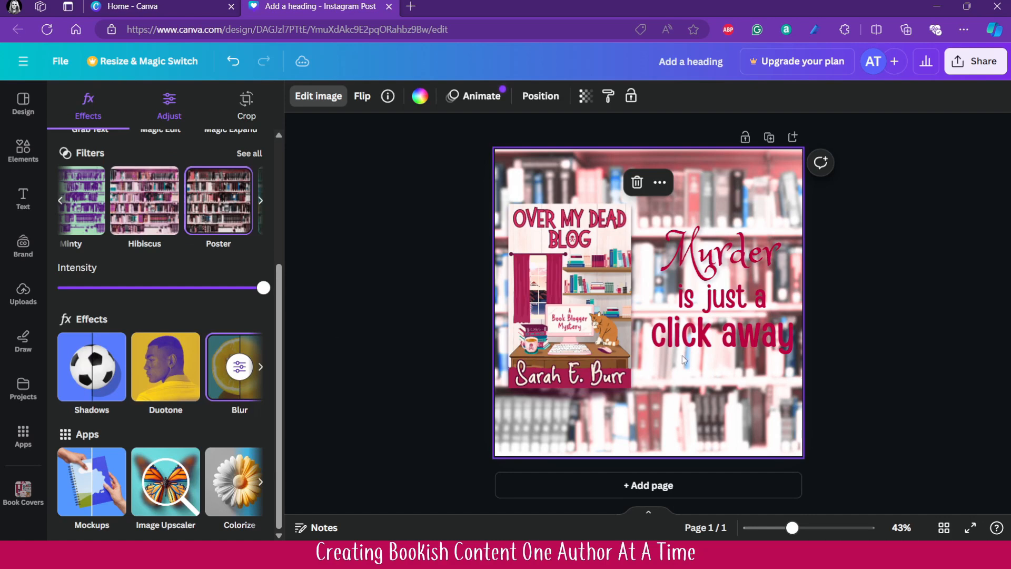
- Search the graphics elements for "circle" and add the soft-edged, blurred pink circle to the page
click(25, 154)
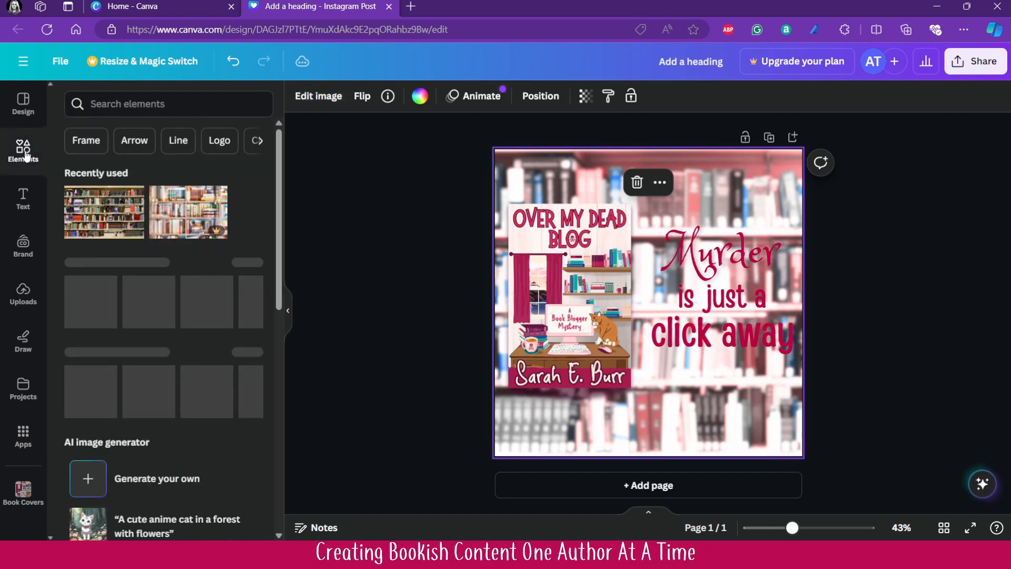
click(173, 104)
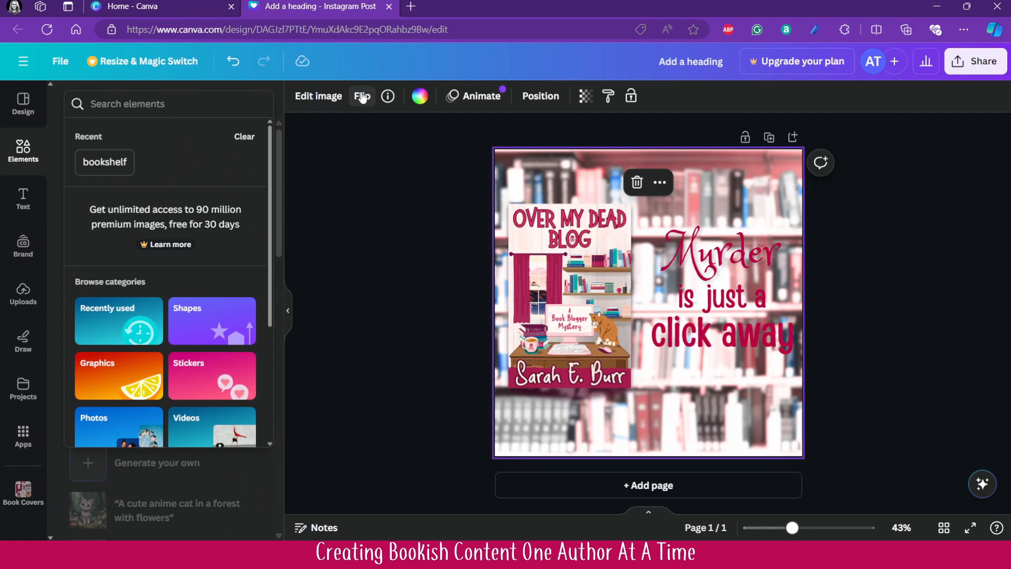
text(circle)
key(Return)
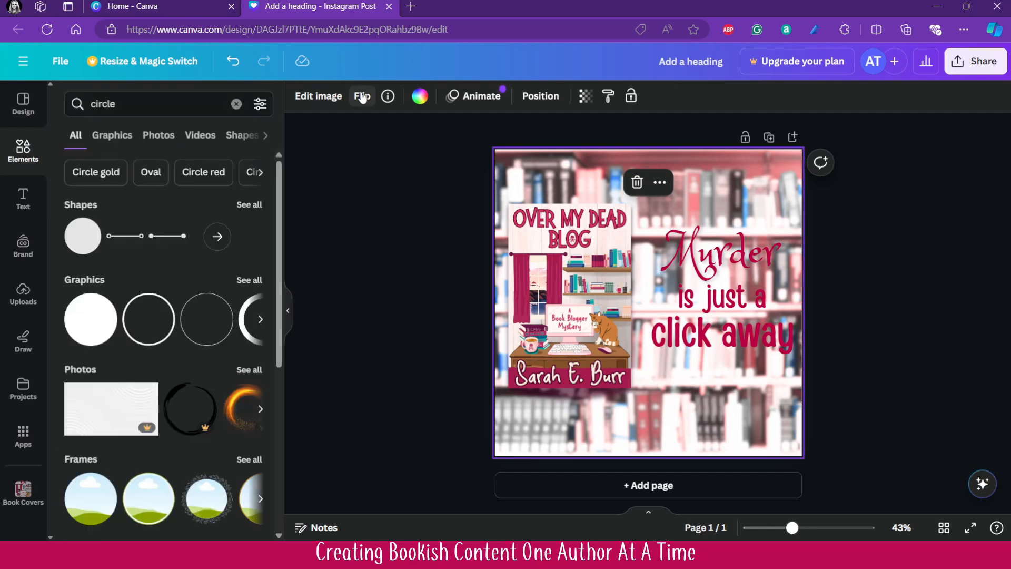
click(107, 138)
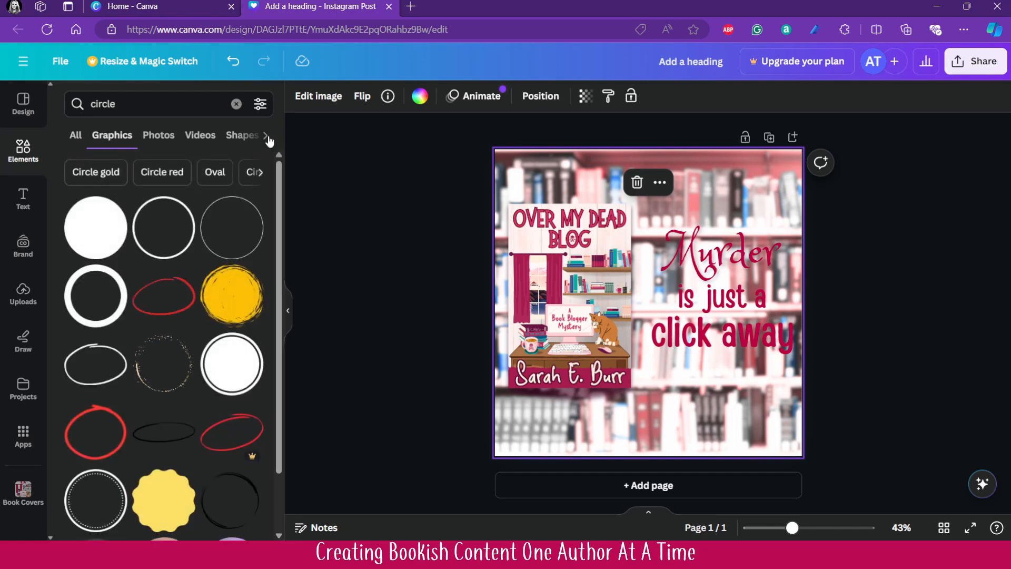
click(261, 103)
scroll(216, 187, down, 2)
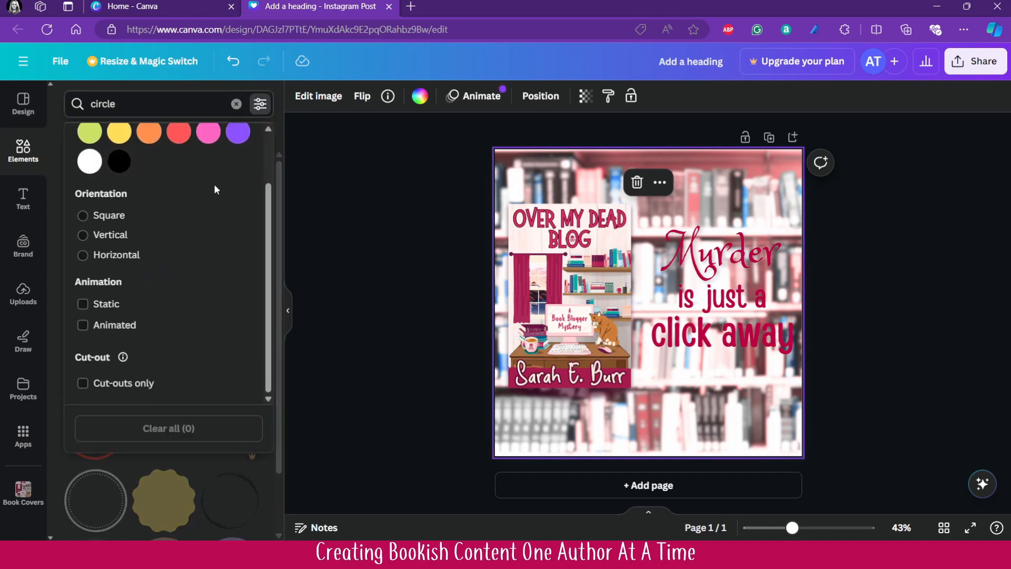
click(260, 103)
scroll(227, 256, down, 3)
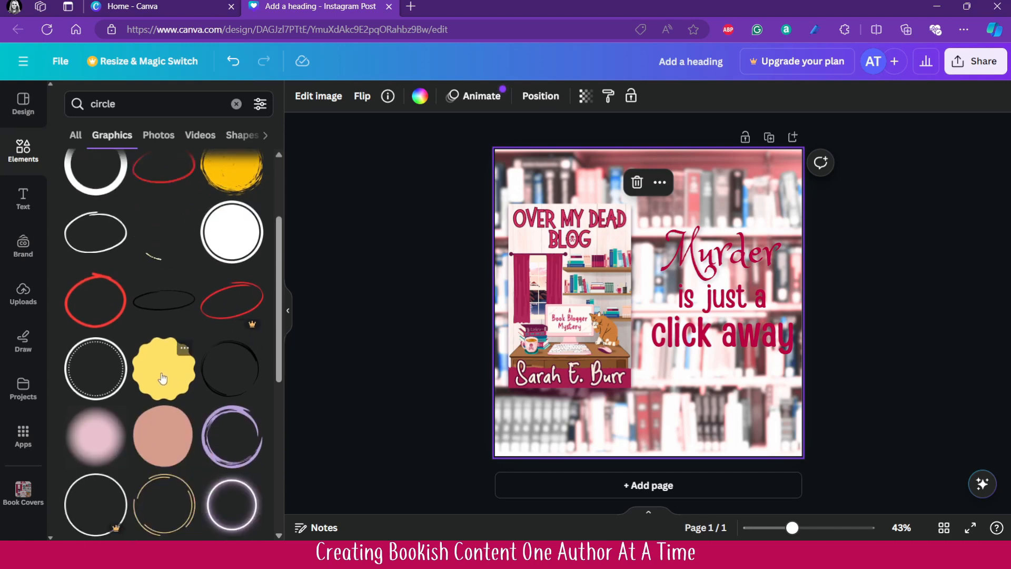
click(95, 436)
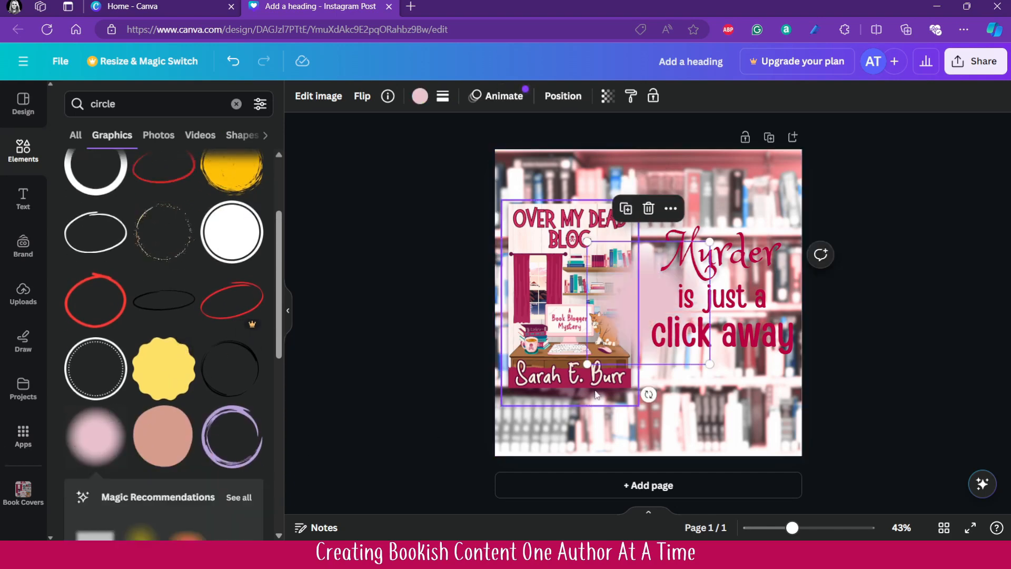
- Enlarge the blurred circle, centre it behind the "Murder is just a click away" text and recolour it white
drag(676, 349, 874, 419)
mouse_move(759, 409)
mouse_down()
mouse_move(740, 394)
mouse_move(748, 397)
mouse_up()
click(420, 96)
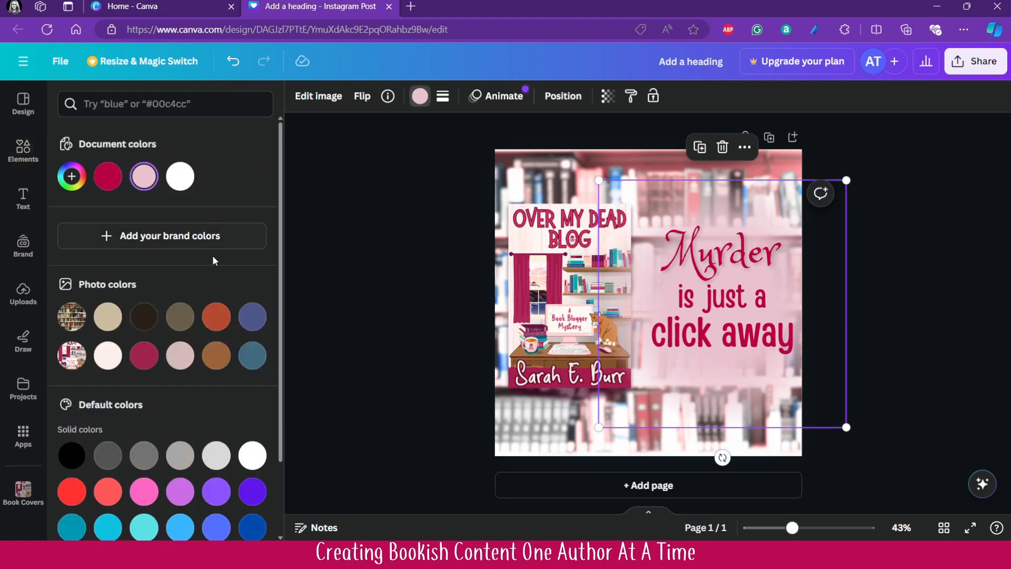
click(180, 176)
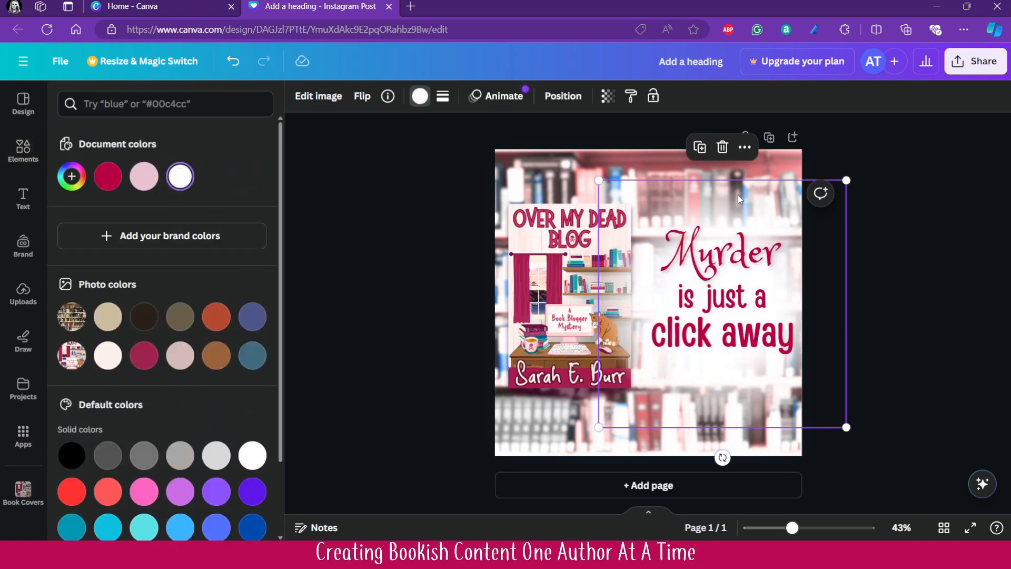
drag(738, 189, 741, 185)
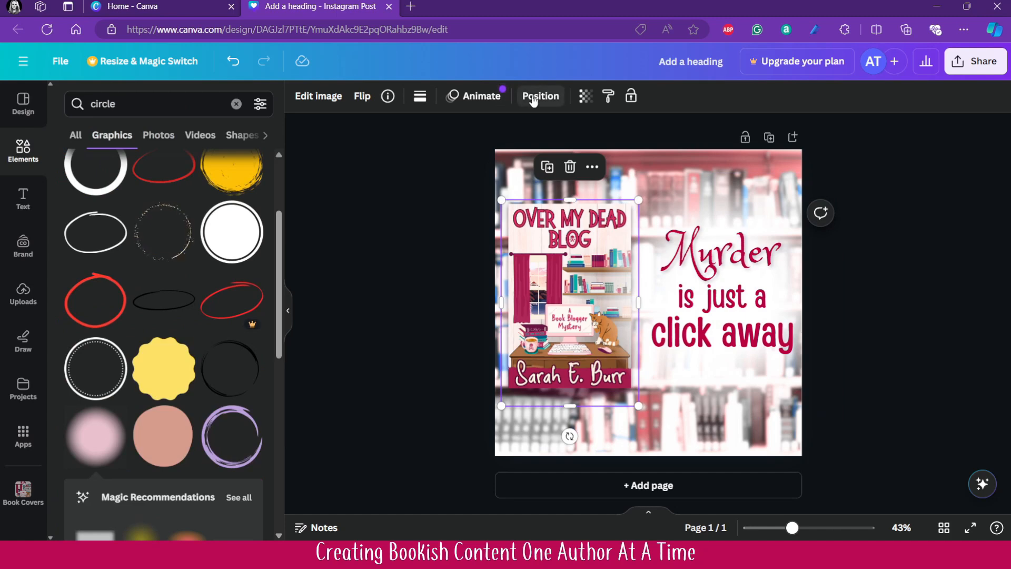
- Move the book cover to the top of the layer order and enlarge it slightly toward the page's lower-left corner
click(542, 97)
click(218, 101)
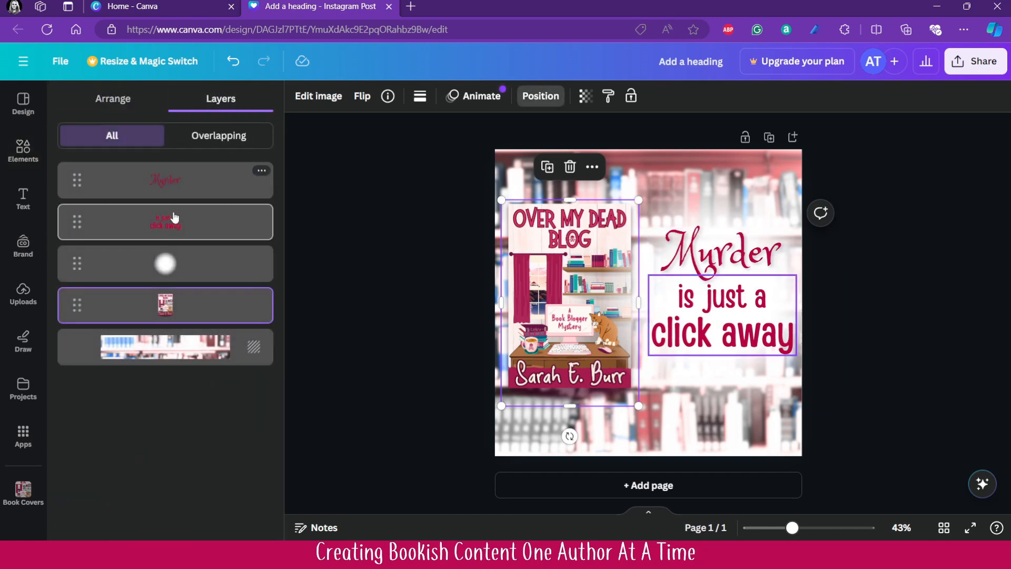
drag(199, 314, 224, 182)
click(942, 448)
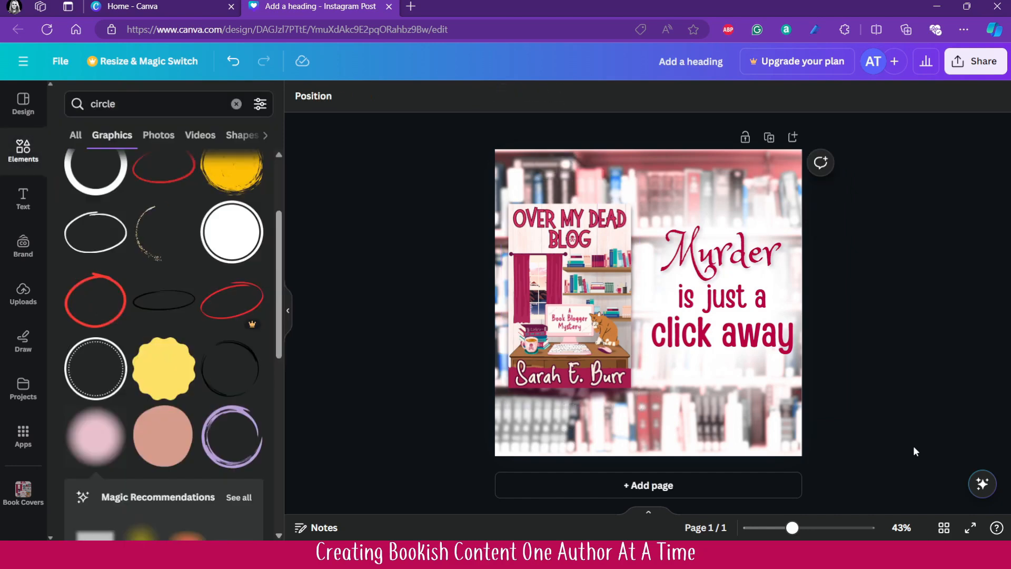
click(543, 334)
drag(507, 408, 502, 417)
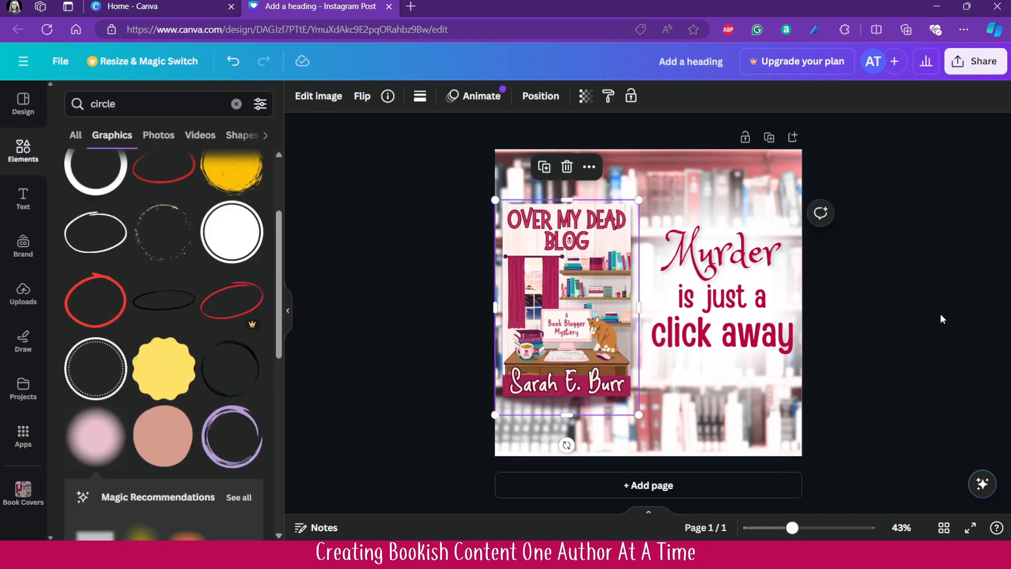
- Enlarge the word "Murder" to font size 126 and recentre it above "is just a click away"
click(720, 391)
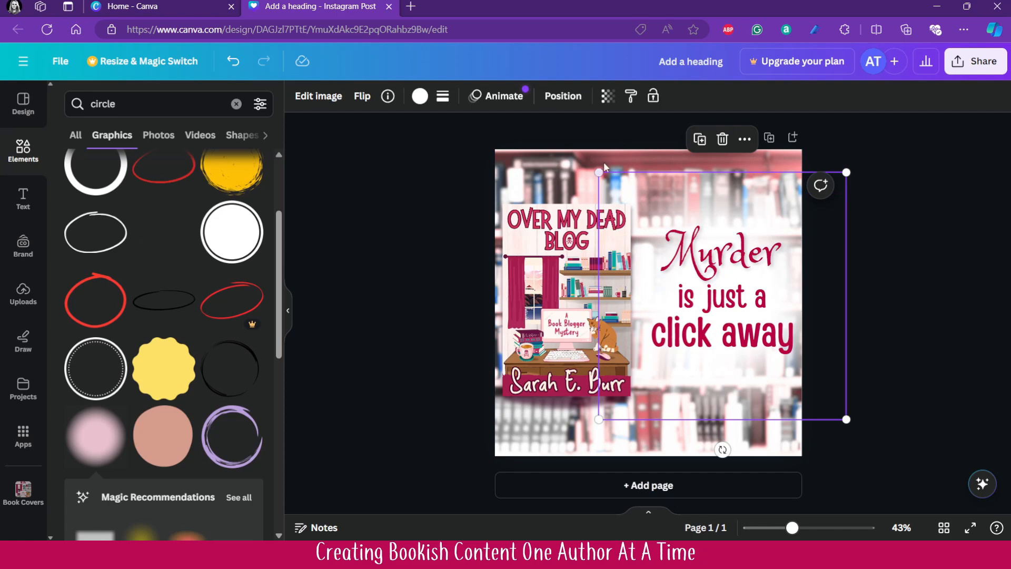
click(741, 252)
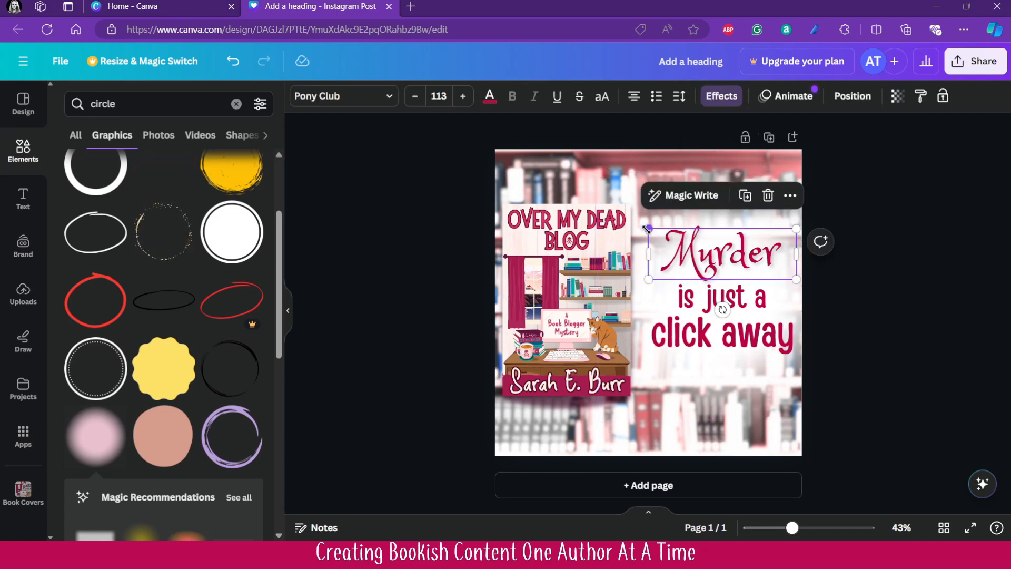
drag(649, 228, 631, 223)
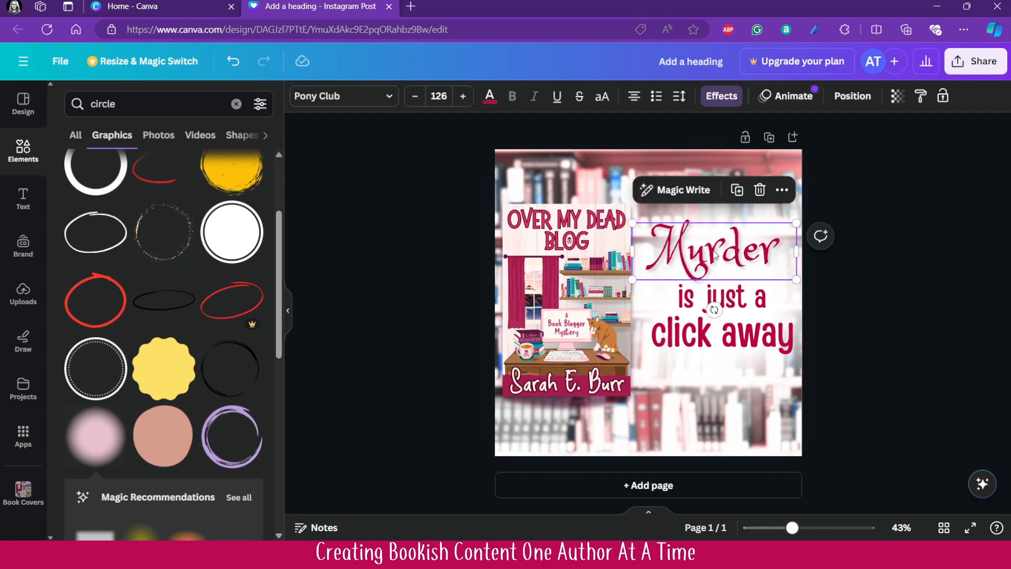
drag(711, 254, 715, 251)
click(915, 395)
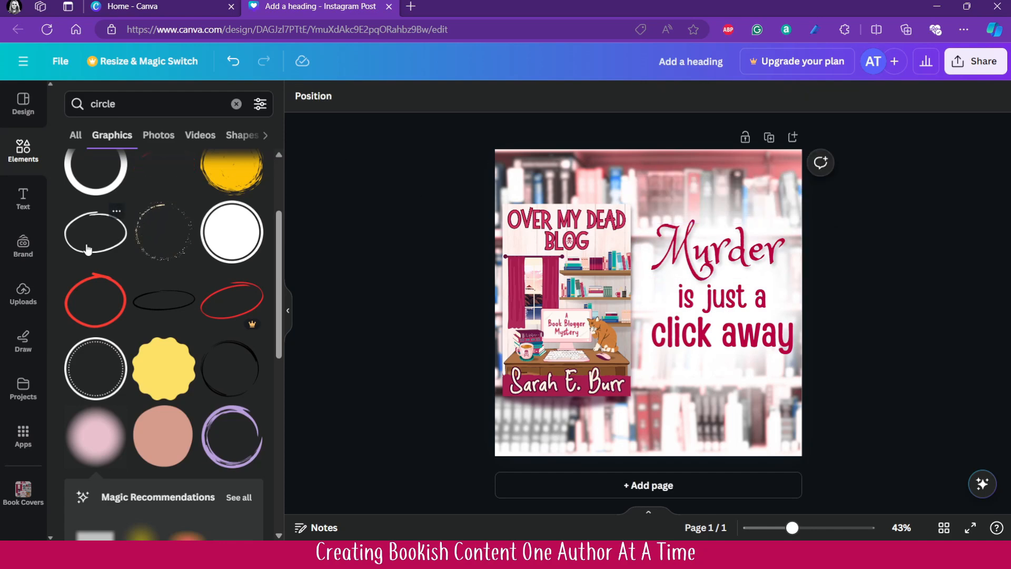
- Rename the design as "Bookish Content Made Easy"
key(ctrl+a)
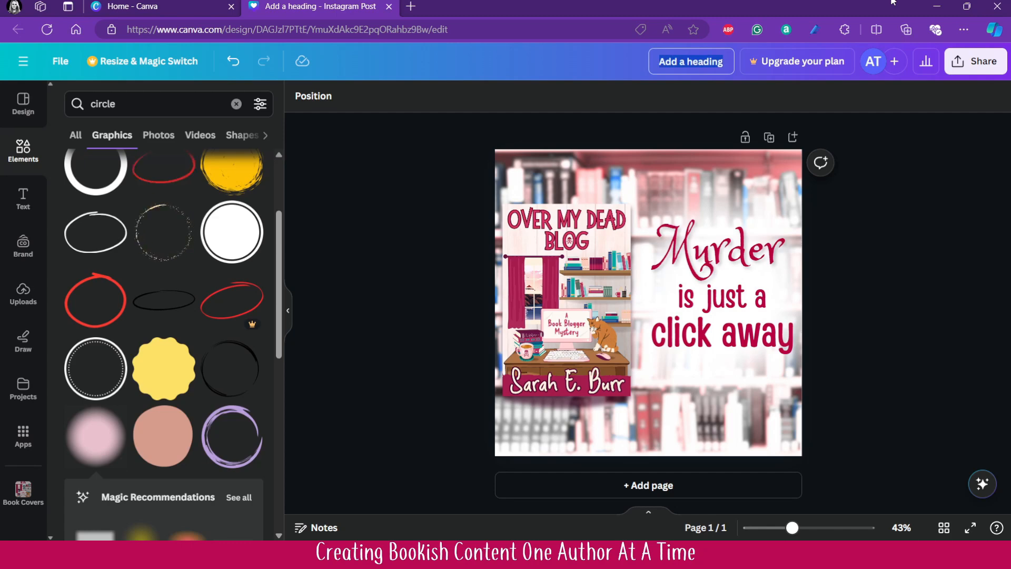
text(Bo)
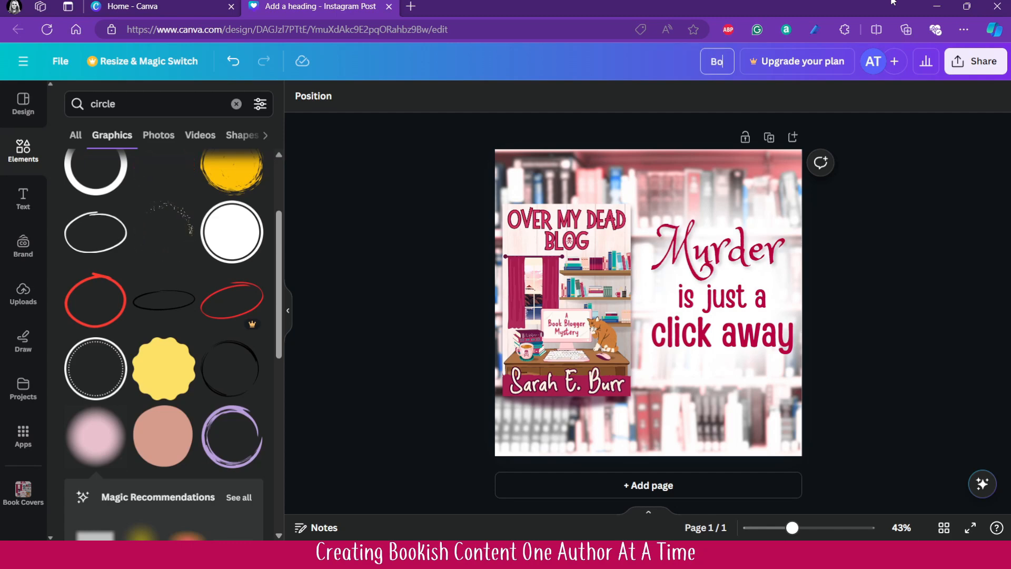
text(okish Content)
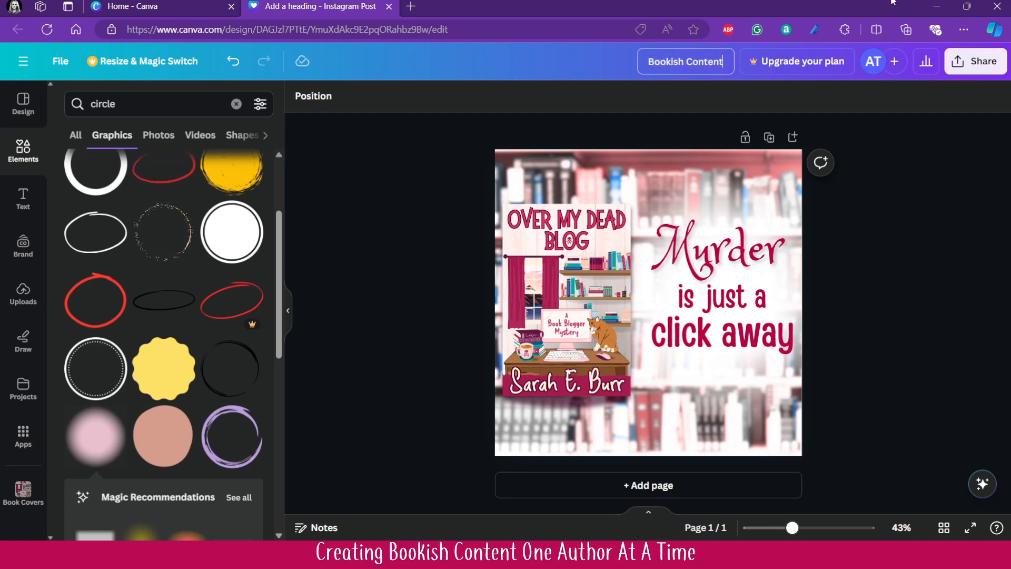
text( Made Easy)
key(Return)
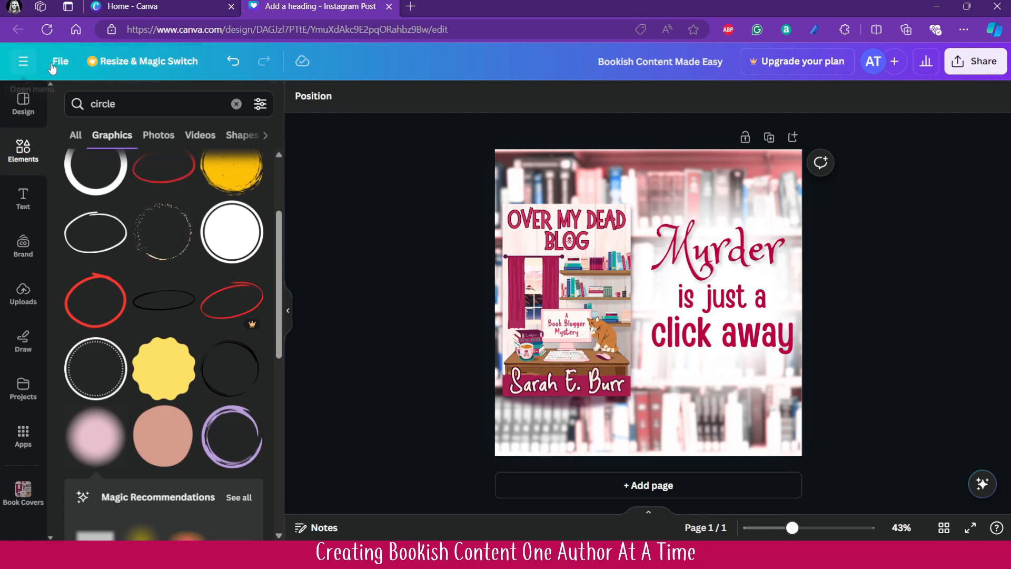
- Return to the home page, reopen the Bookish Content Made Easy design from the recent designs and duplicate its page
click(22, 62)
click(75, 136)
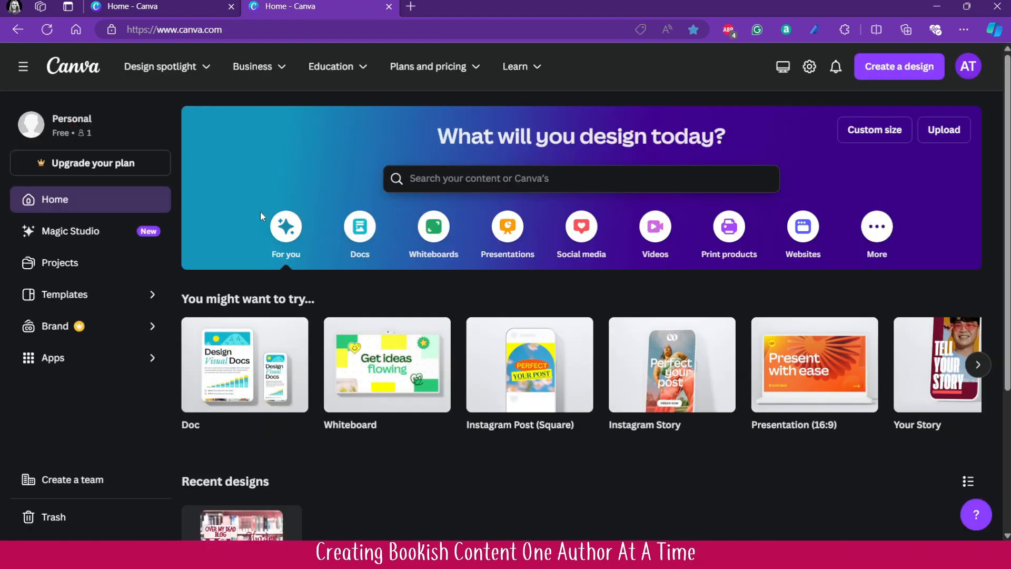
scroll(366, 327, down, 4)
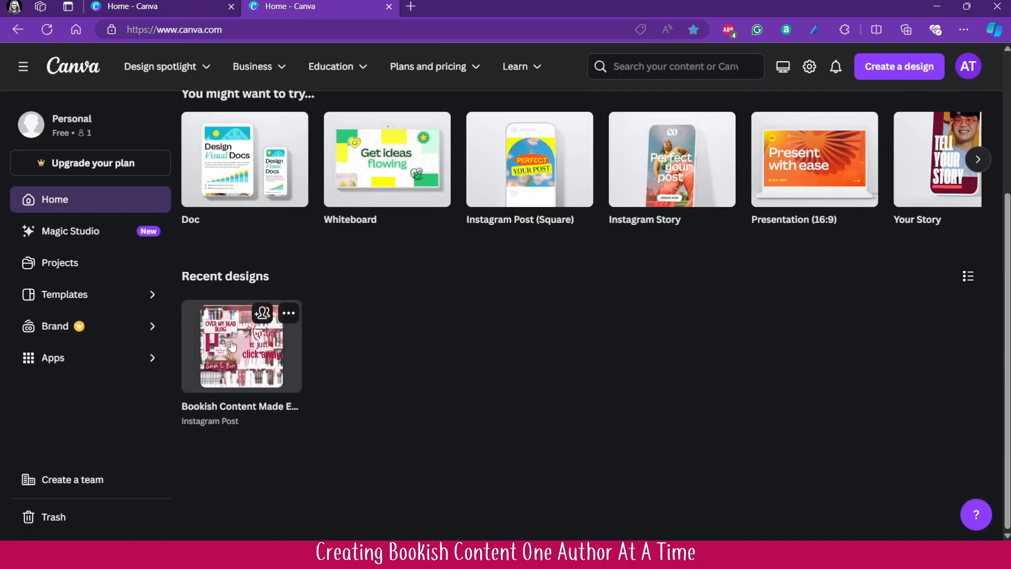
click(236, 374)
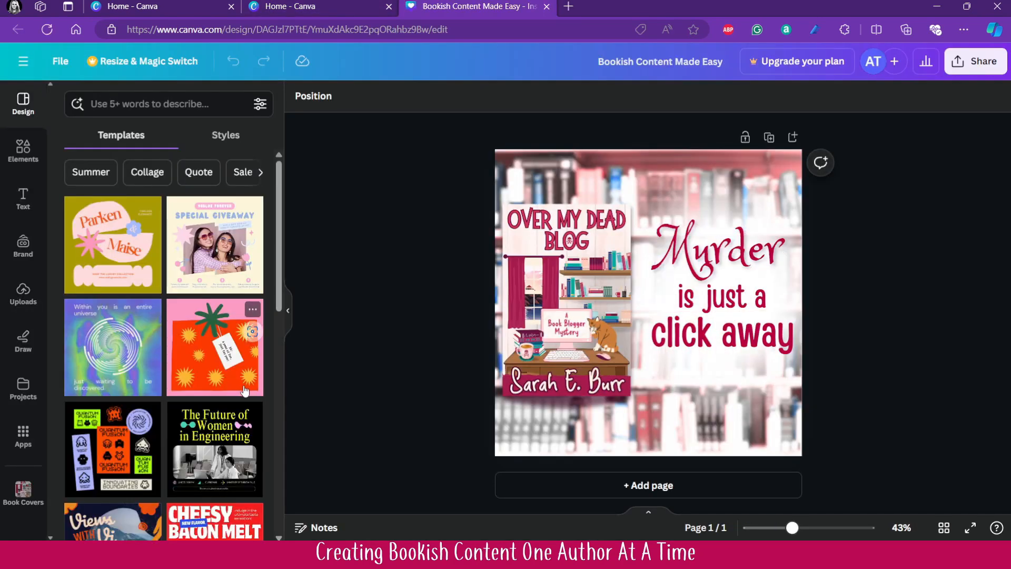
click(770, 138)
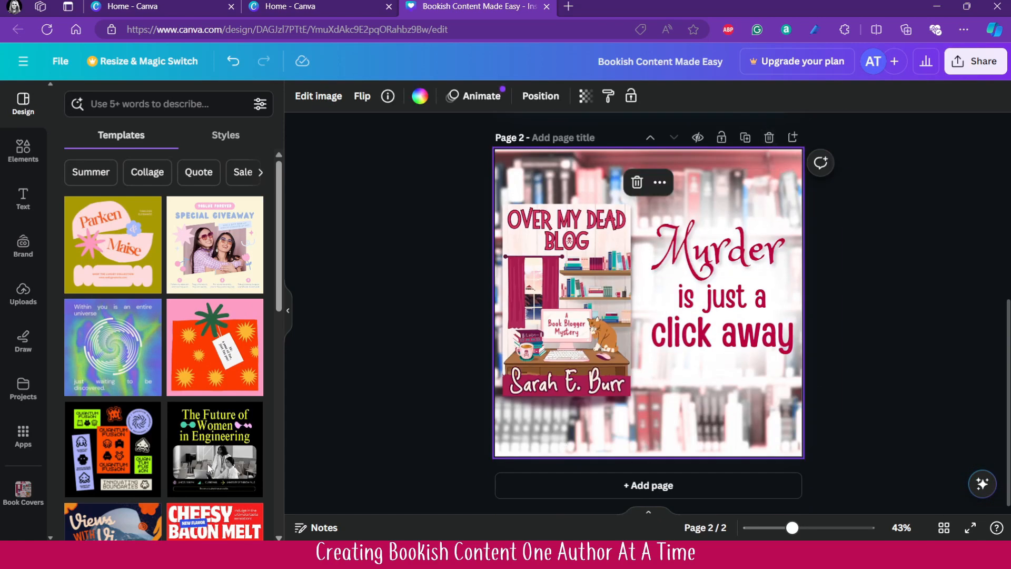
- Search the Canva apps for "photos" and open the Photos app
click(26, 453)
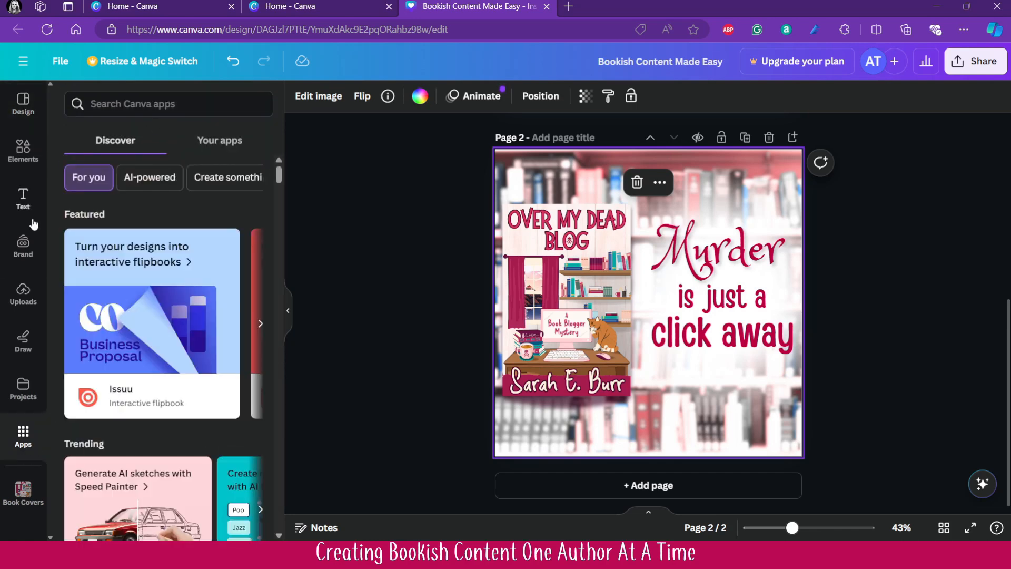
click(228, 153)
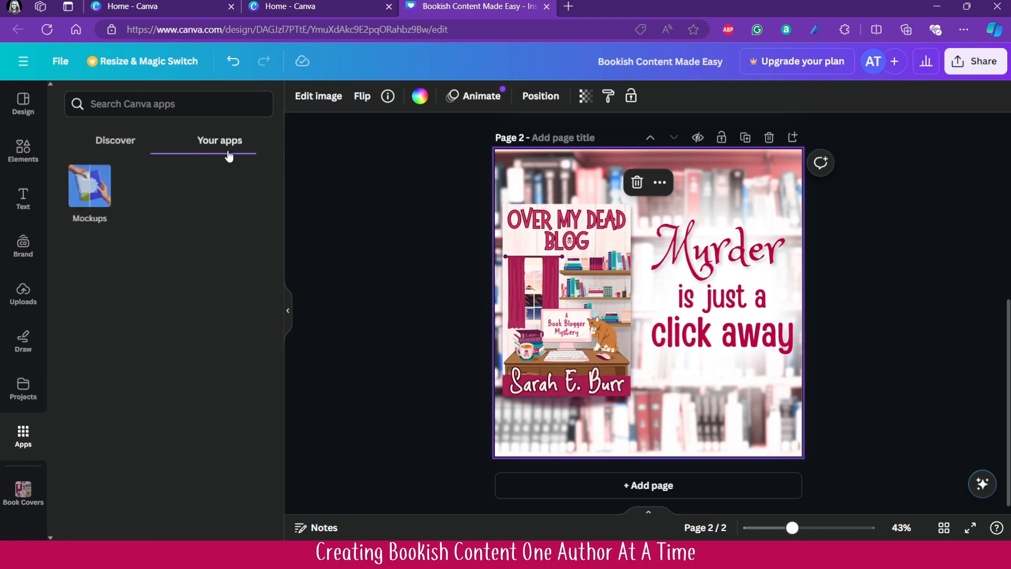
click(115, 102)
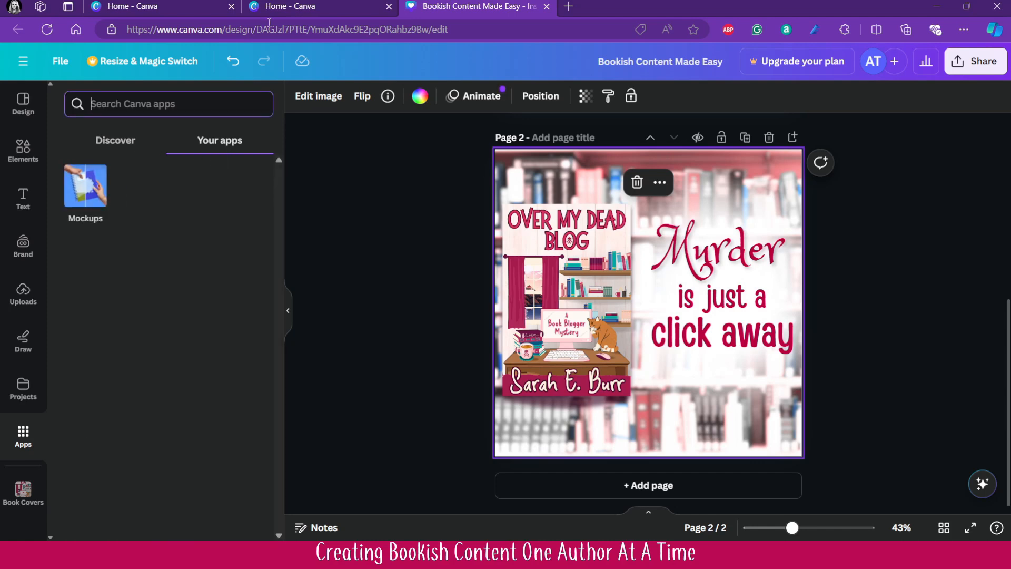
text(photos)
key(Return)
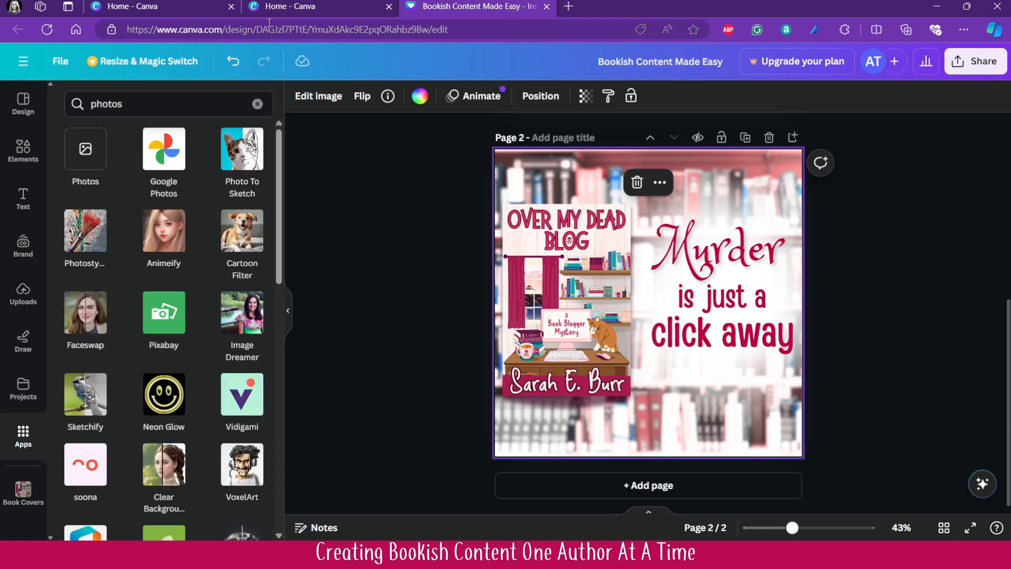
click(83, 152)
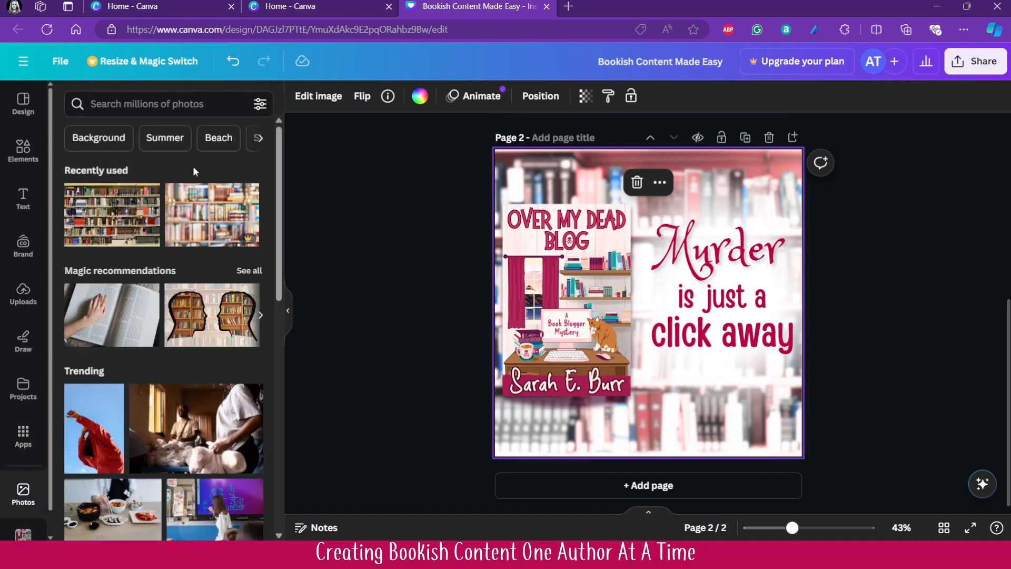
- Search the photo library for "new england town"
click(161, 101)
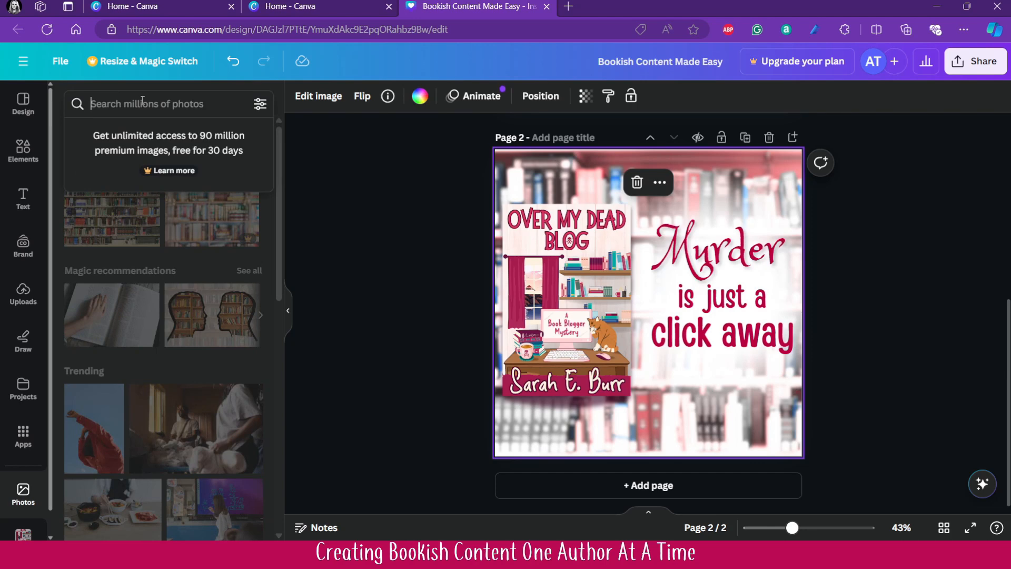
text(new england)
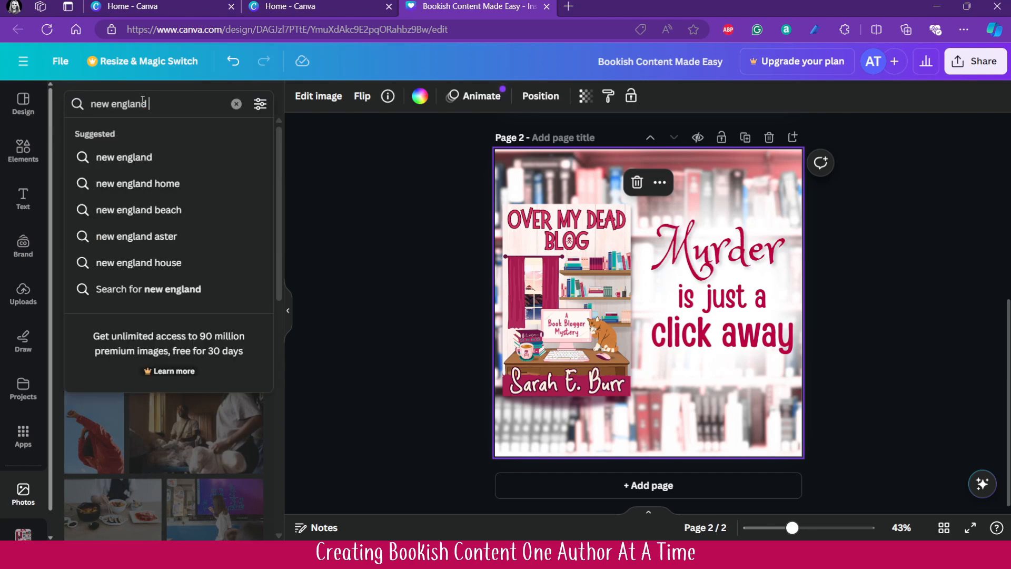
text( town)
key(Return)
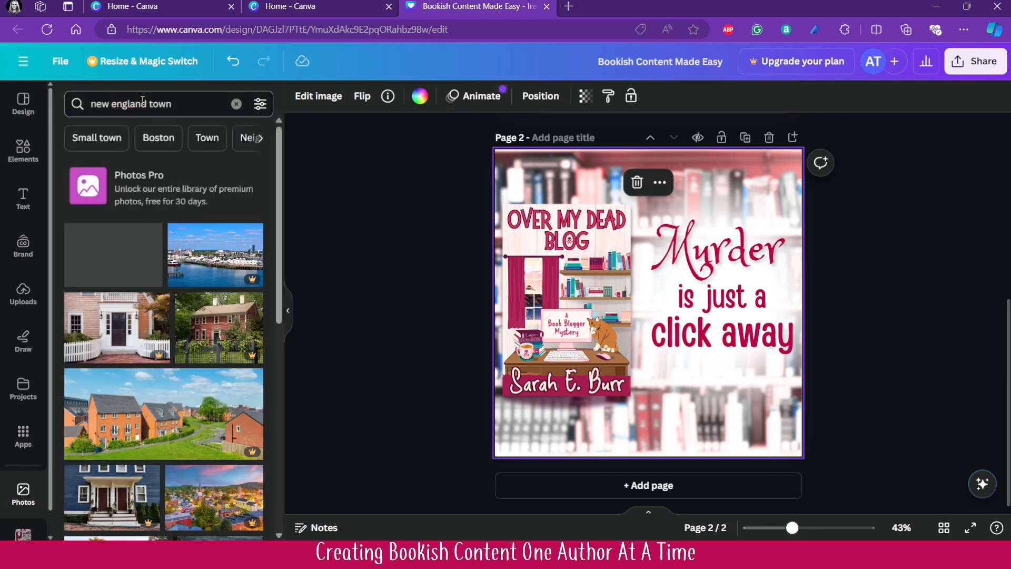
- Add the rocky-coast photo with the white lighthouse and red-roofed house to page 2 and make it replace the page background
scroll(166, 289, down, 5)
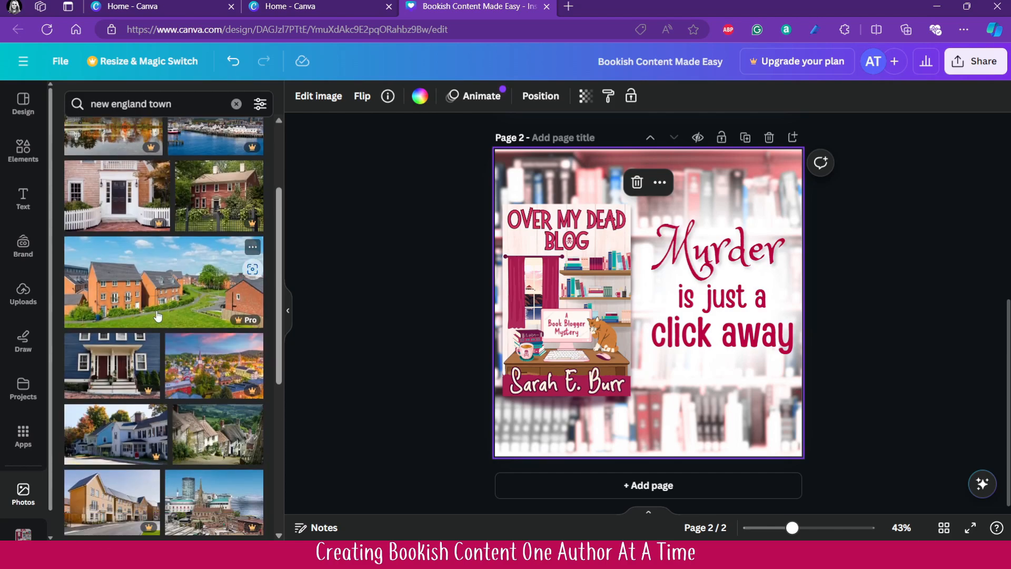
scroll(167, 286, up, 3)
scroll(169, 284, down, 6)
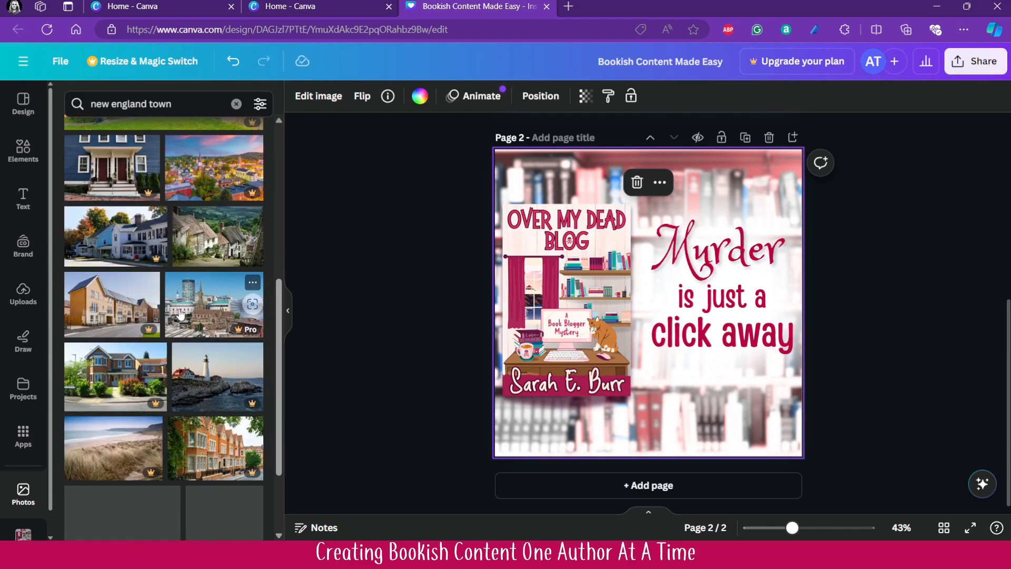
scroll(178, 313, down, 4)
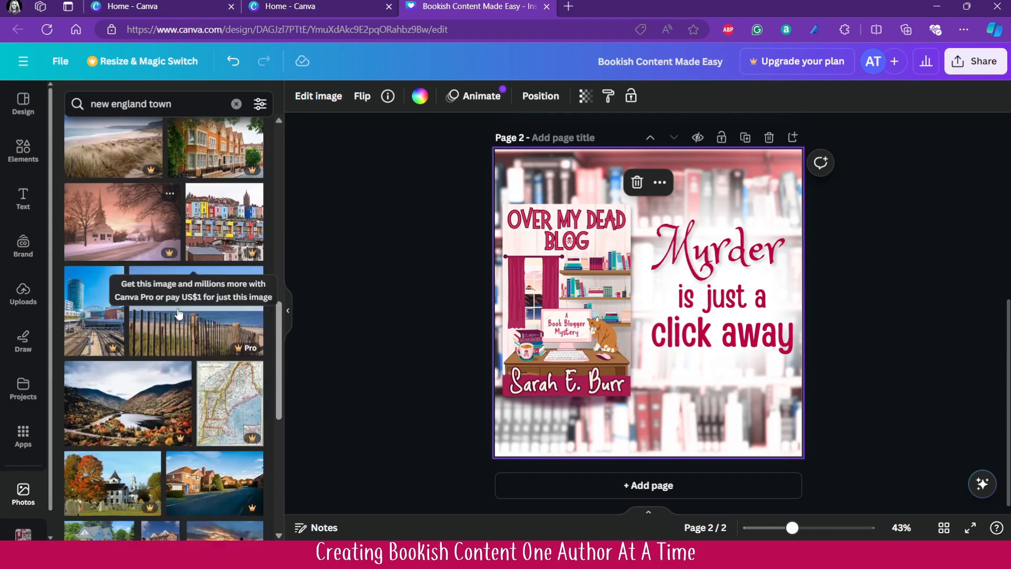
scroll(176, 316, down, 3)
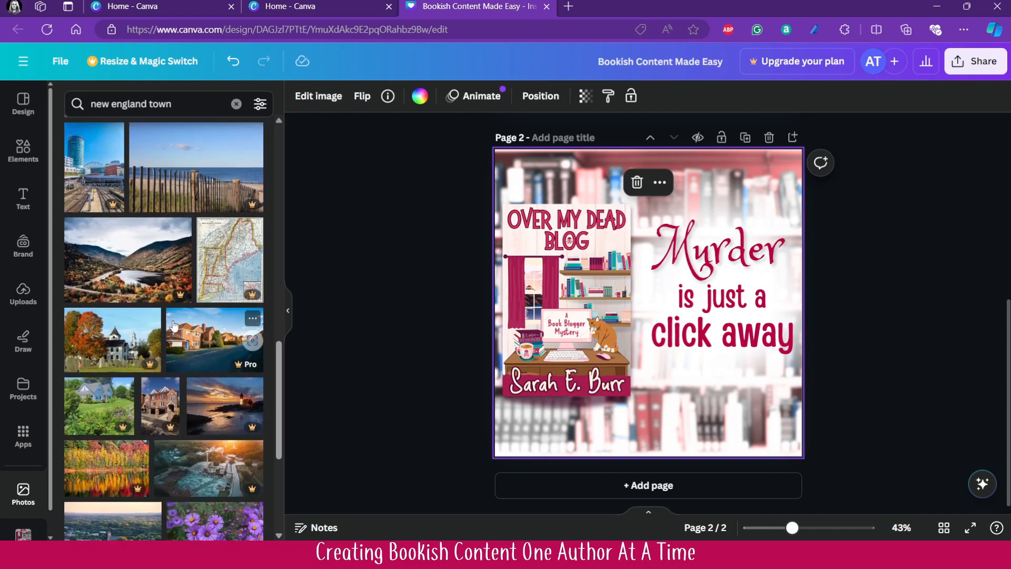
scroll(174, 326, down, 2)
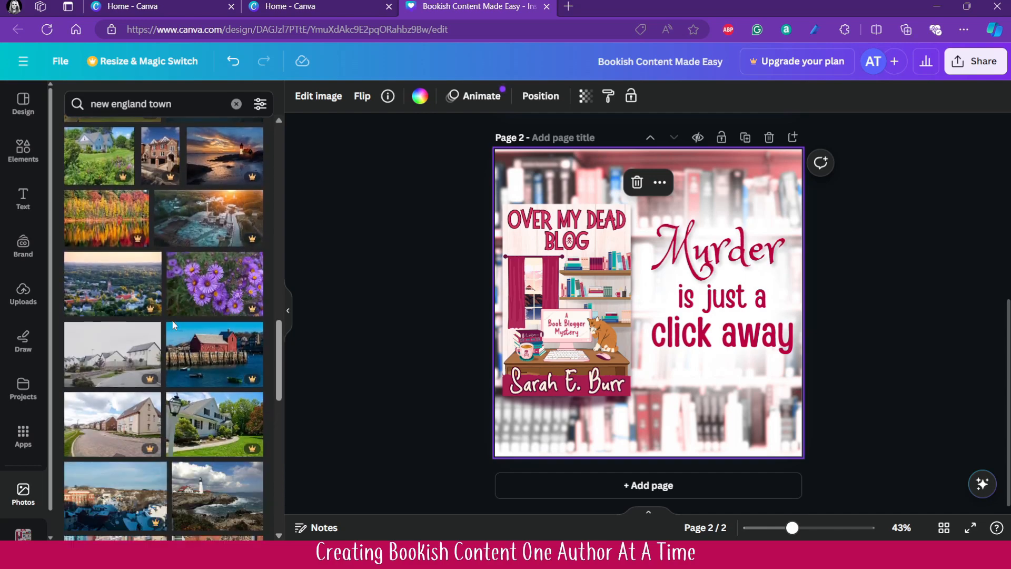
scroll(222, 389, down, 2)
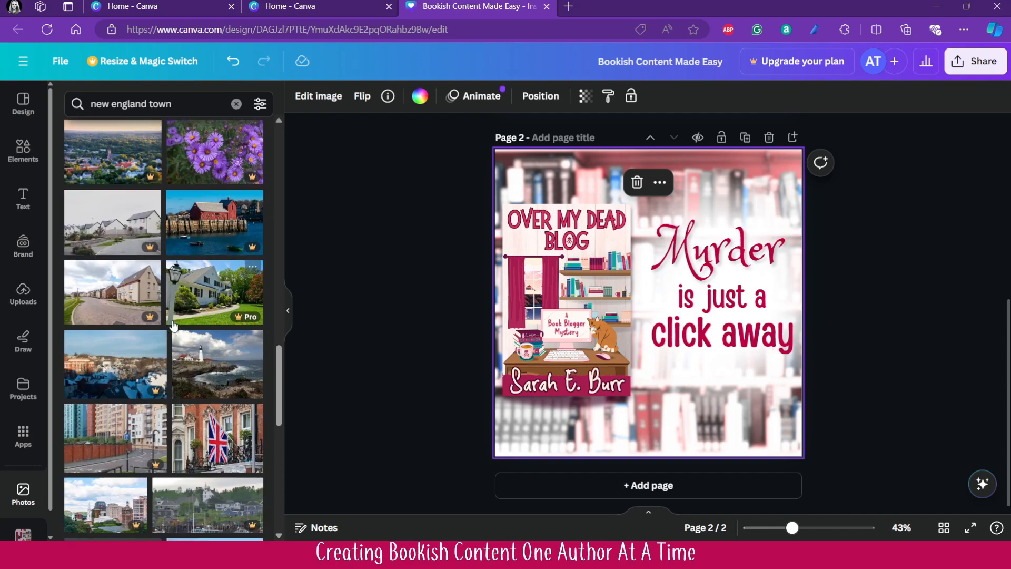
click(214, 386)
right_click(678, 289)
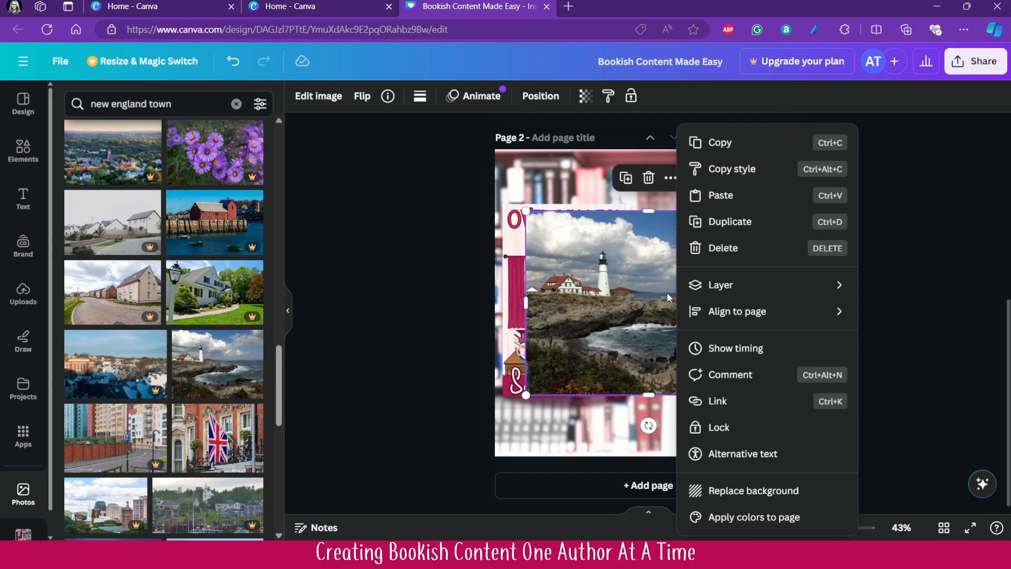
click(754, 487)
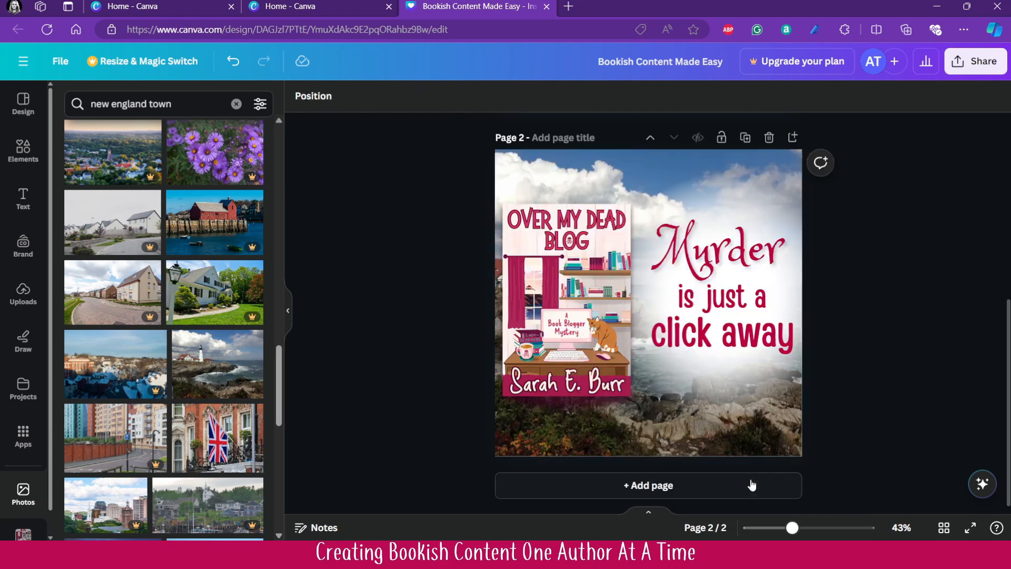
- Reposition the background photo within its crop so the lighthouse stands slightly left of the page's centre
click(574, 432)
double_click(574, 430)
drag(573, 429, 633, 428)
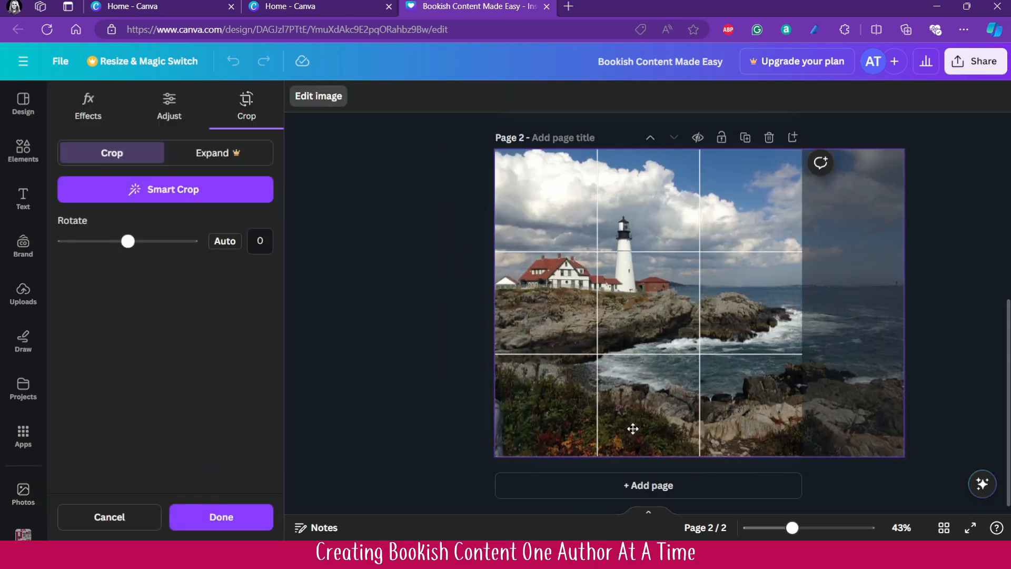
click(386, 394)
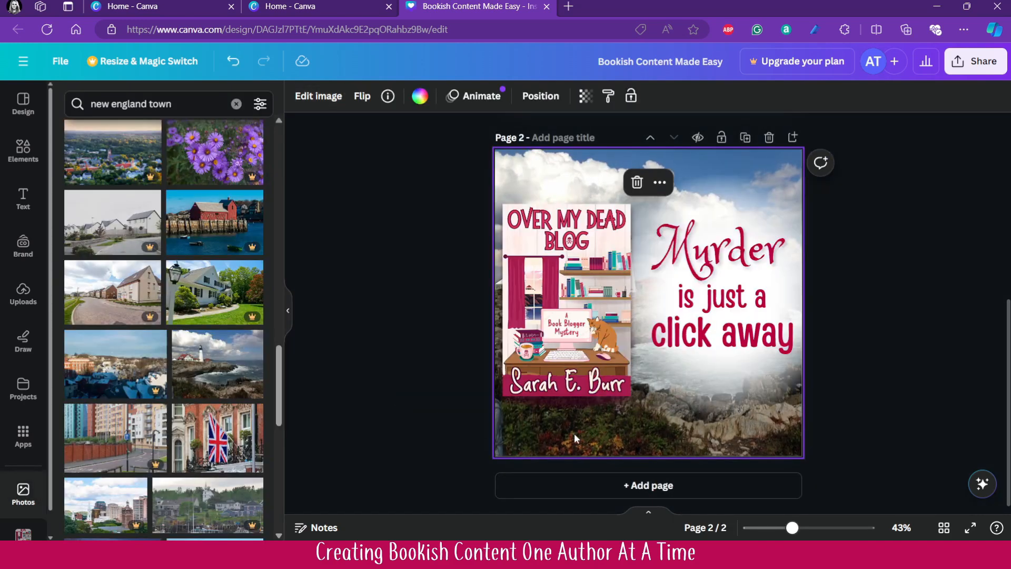
double_click(548, 436)
drag(547, 436, 522, 435)
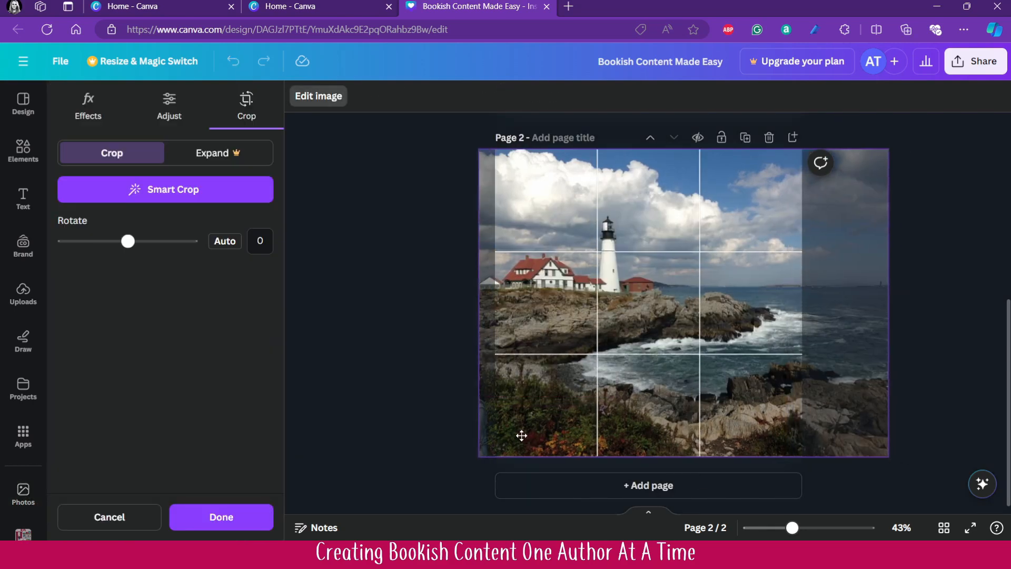
click(332, 376)
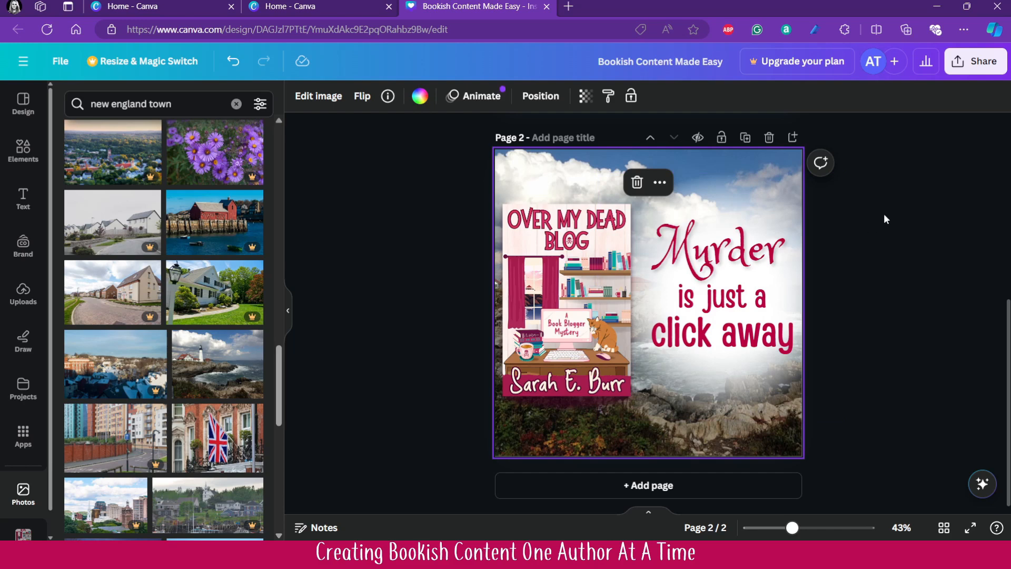
- Group the "Murder" and "is just a click away" texts with the white glow behind them
drag(866, 207, 744, 391)
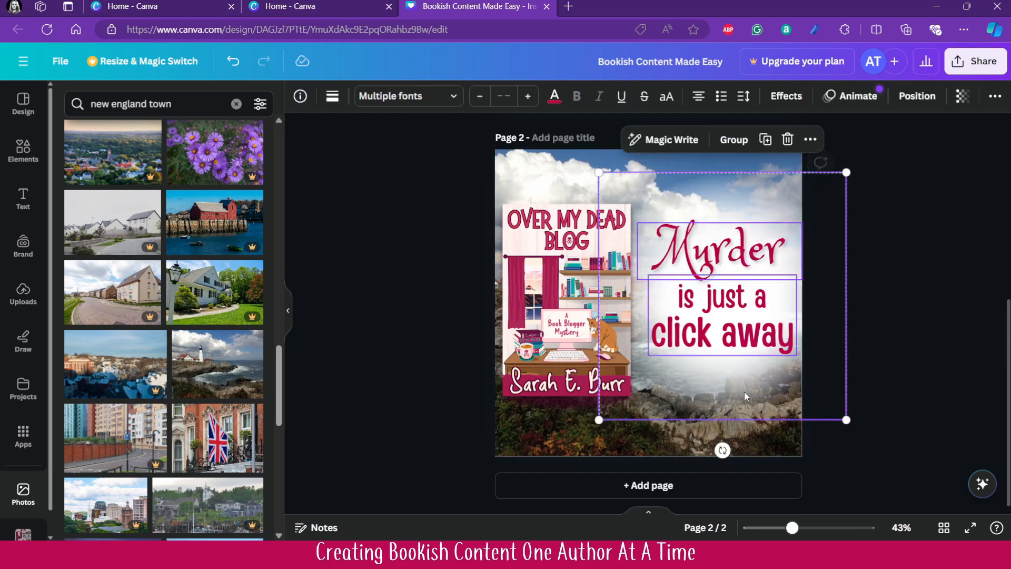
click(733, 139)
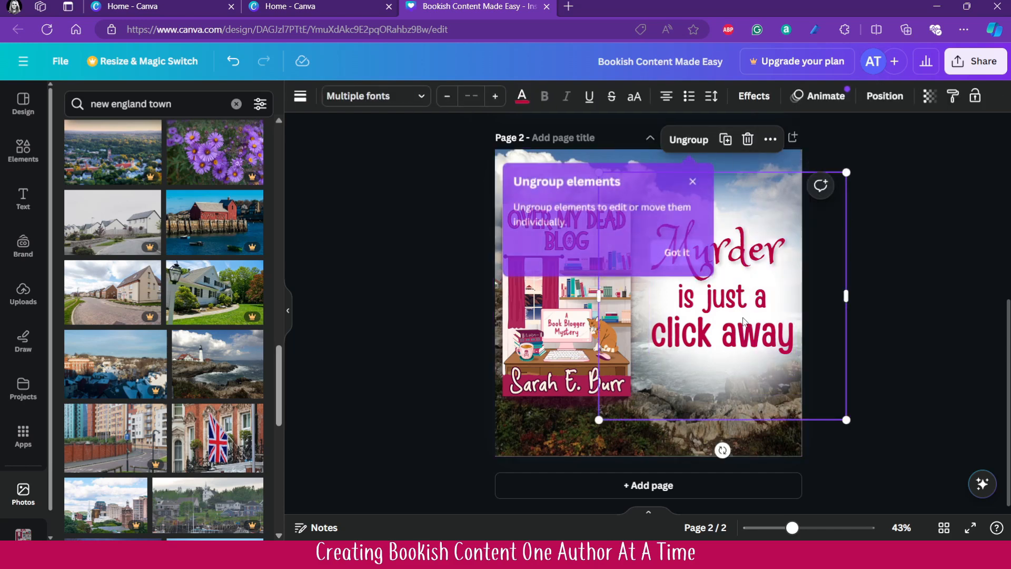
click(676, 251)
- Move the text group to the page's lower-left corner and the book cover to its upper right, leaving the lighthouse uncovered
drag(739, 329, 636, 332)
drag(568, 328, 732, 330)
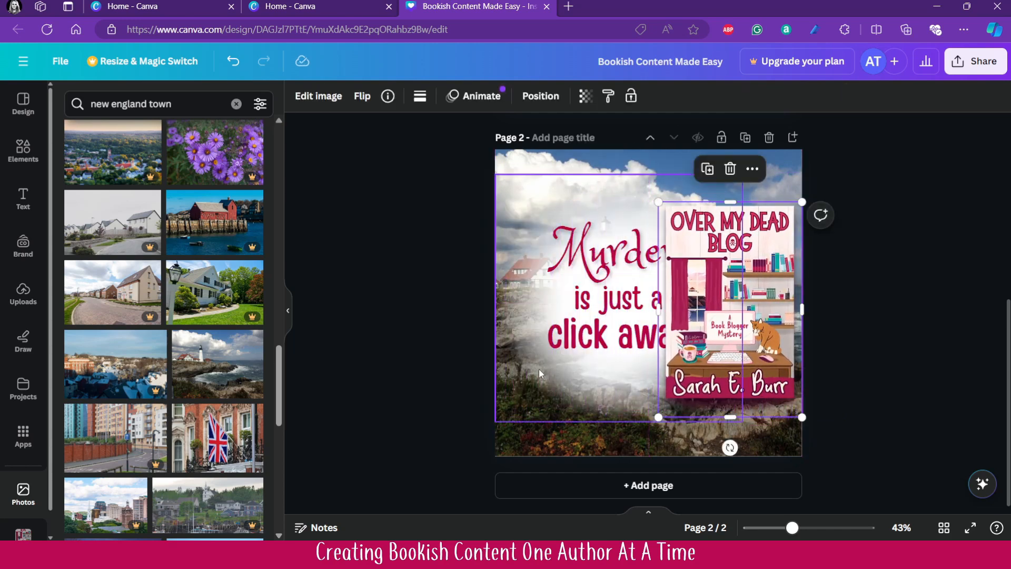
drag(550, 374, 505, 448)
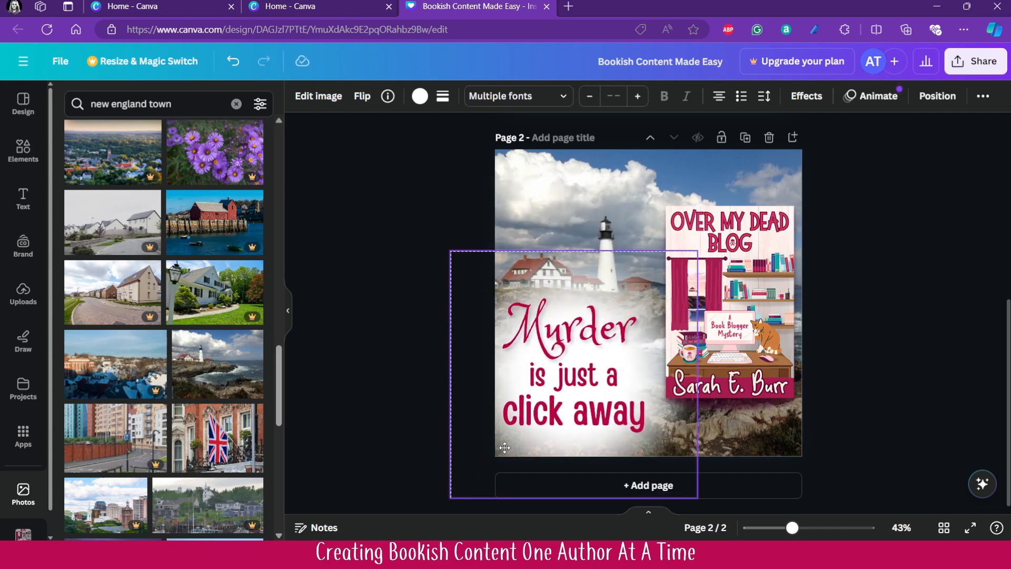
drag(724, 330, 721, 294)
click(908, 398)
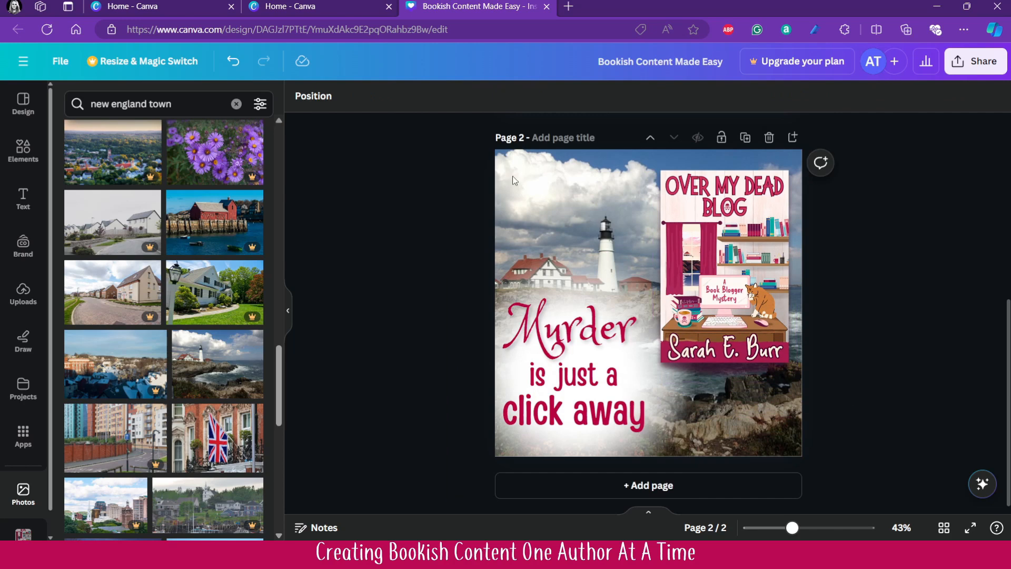
- Apply the Belvedere filter to the lighthouse background photo at full intensity
click(536, 167)
click(322, 97)
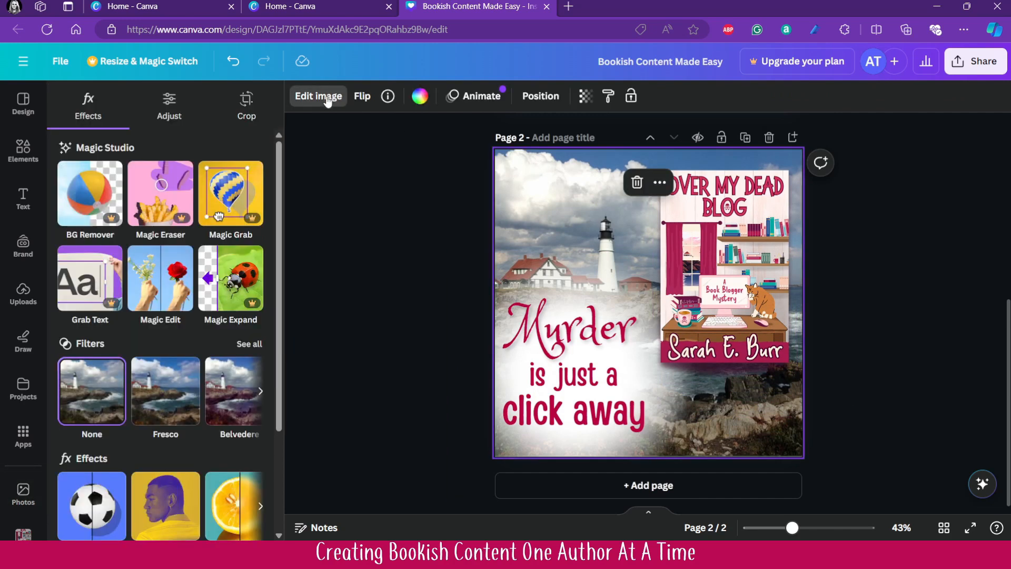
click(249, 343)
click(154, 287)
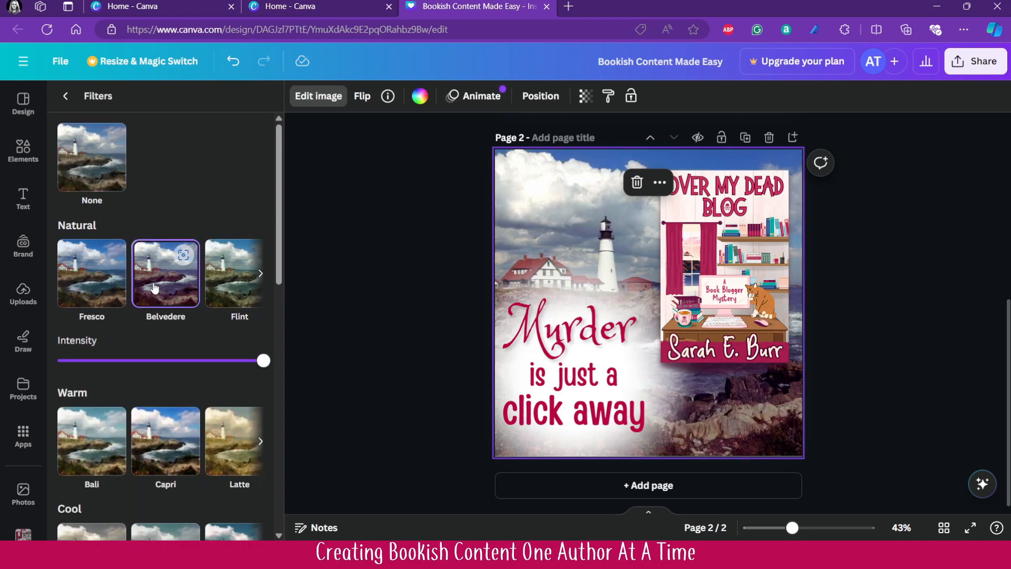
scroll(165, 329, down, 1)
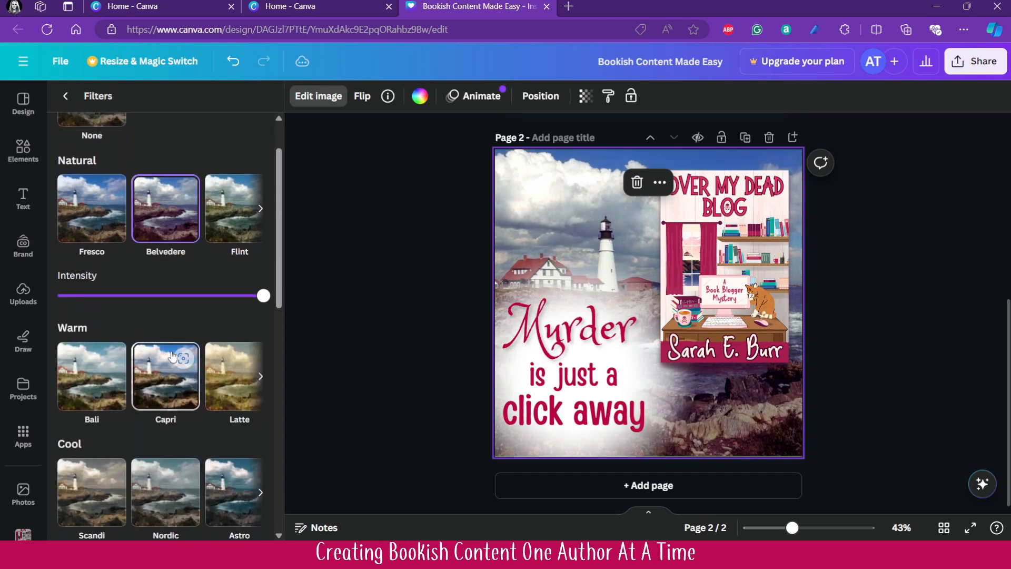
scroll(167, 363, up, 1)
click(53, 97)
- Increase the background photo's brightness and shift the text group slightly down towards the page's lower edge
click(169, 108)
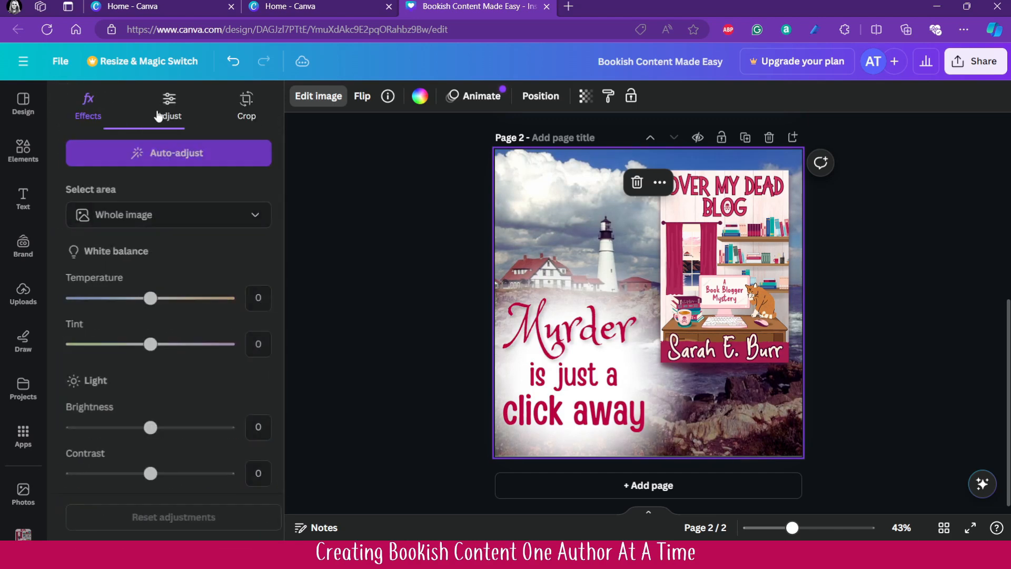
drag(142, 428, 199, 427)
drag(599, 440, 599, 455)
click(928, 388)
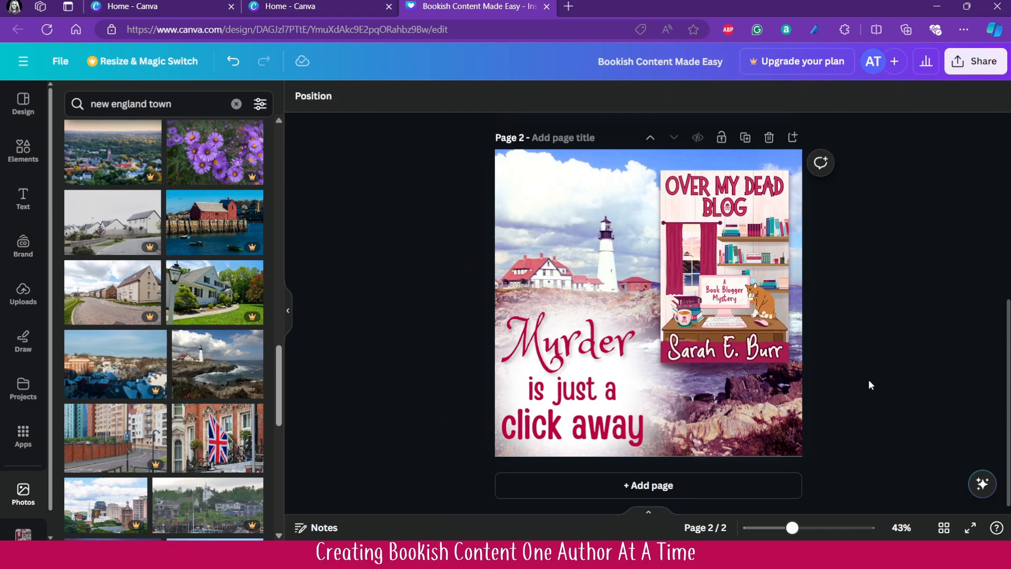
- Title page 2 "Content Option 2"
click(571, 141)
text(Content Option 2)
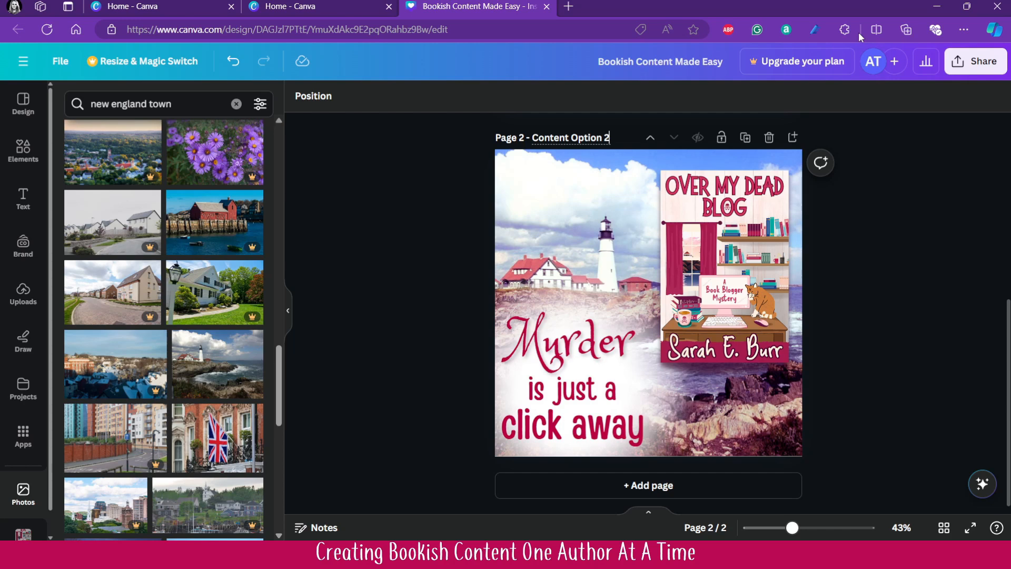
click(887, 298)
- Review the design's PNG download settings and the page selection list, then close them without downloading
click(967, 62)
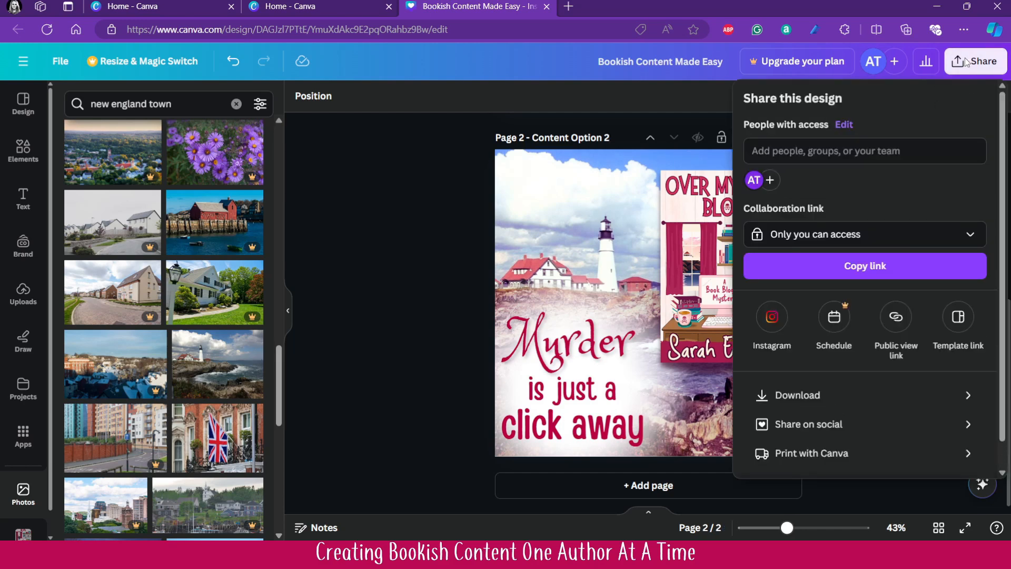
click(797, 395)
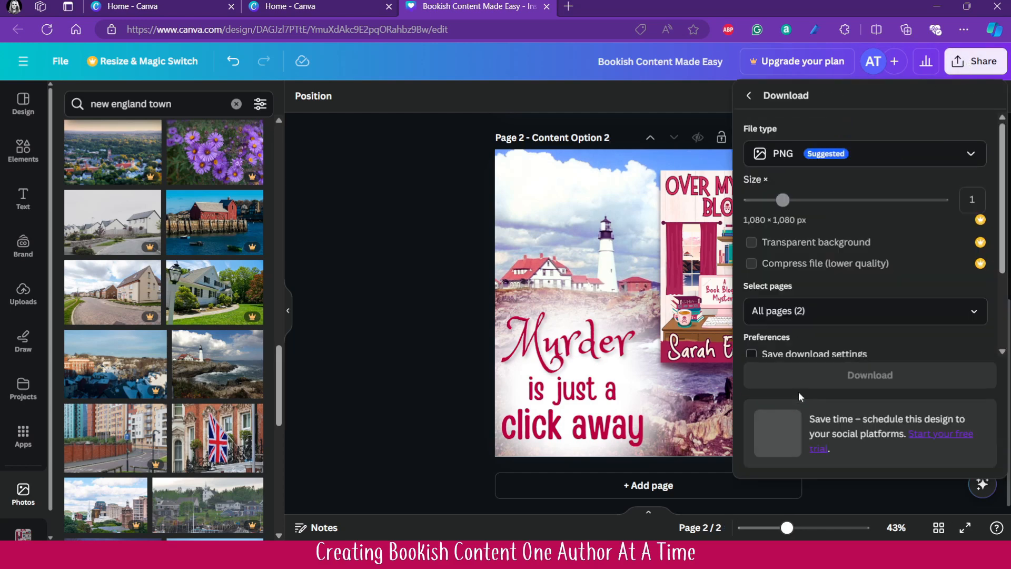
click(978, 311)
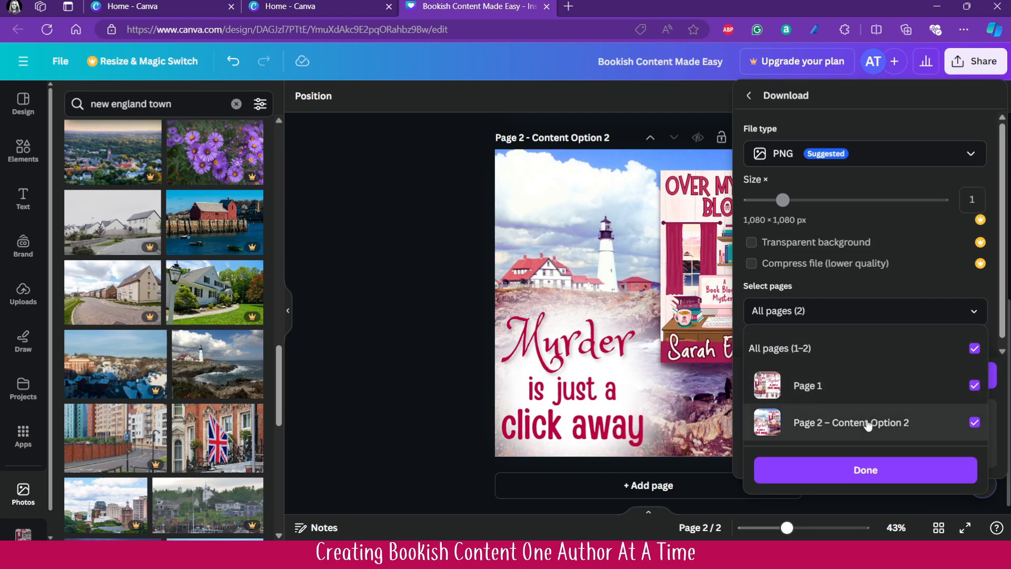
click(398, 281)
click(401, 284)
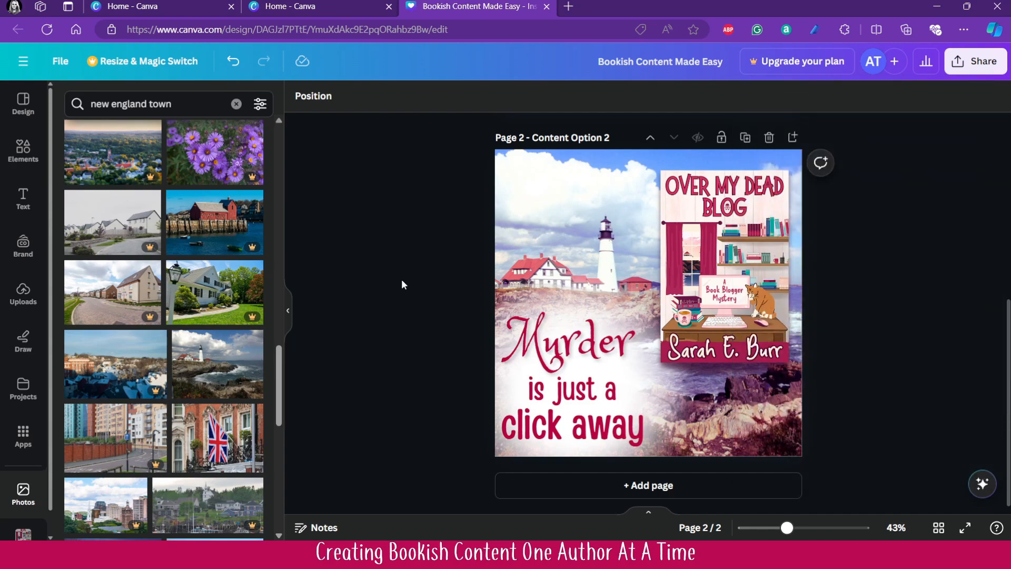
- Return to the Canva home page and look at the recent designs
scroll(402, 284, up, 5)
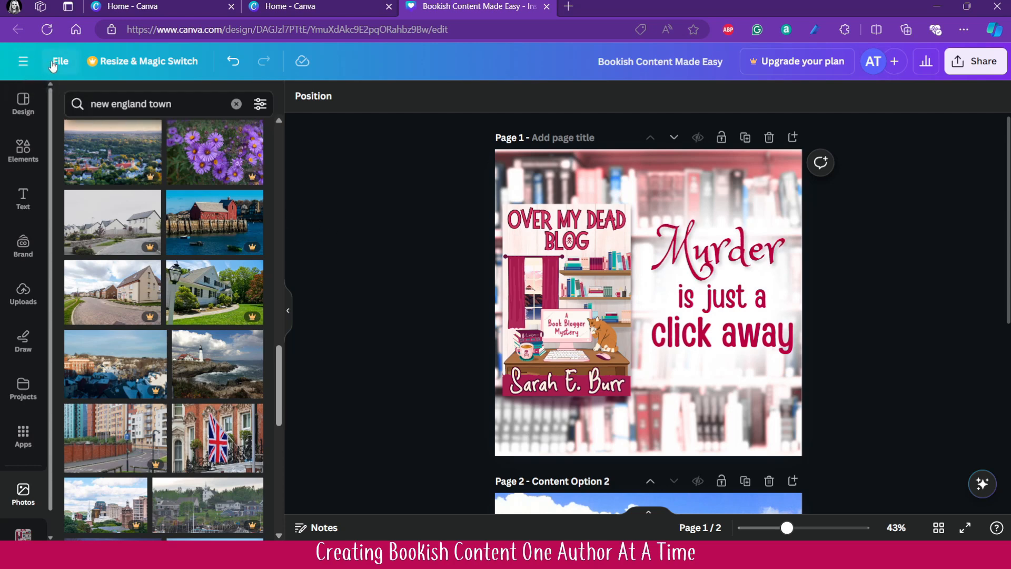
click(23, 61)
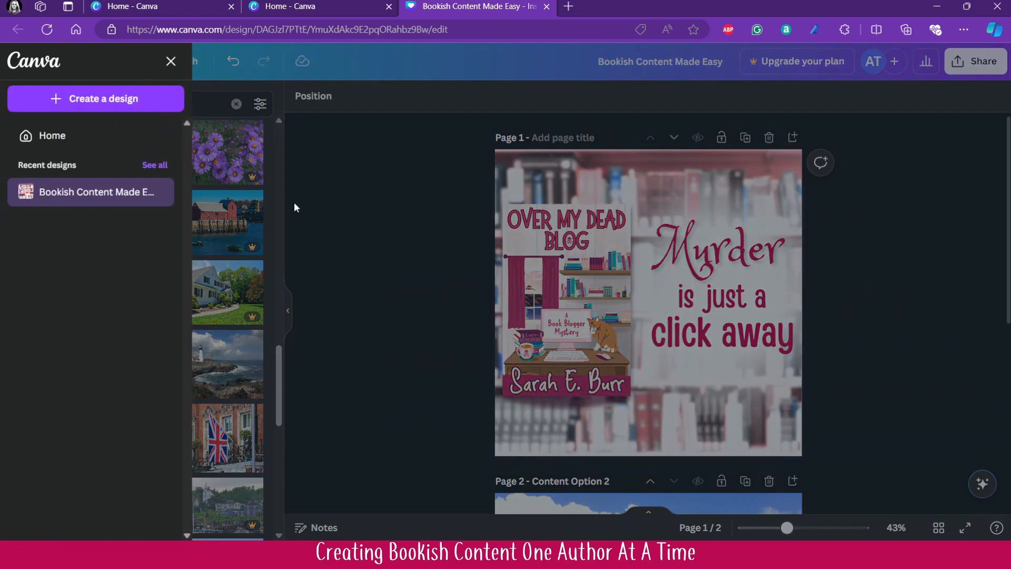
click(48, 136)
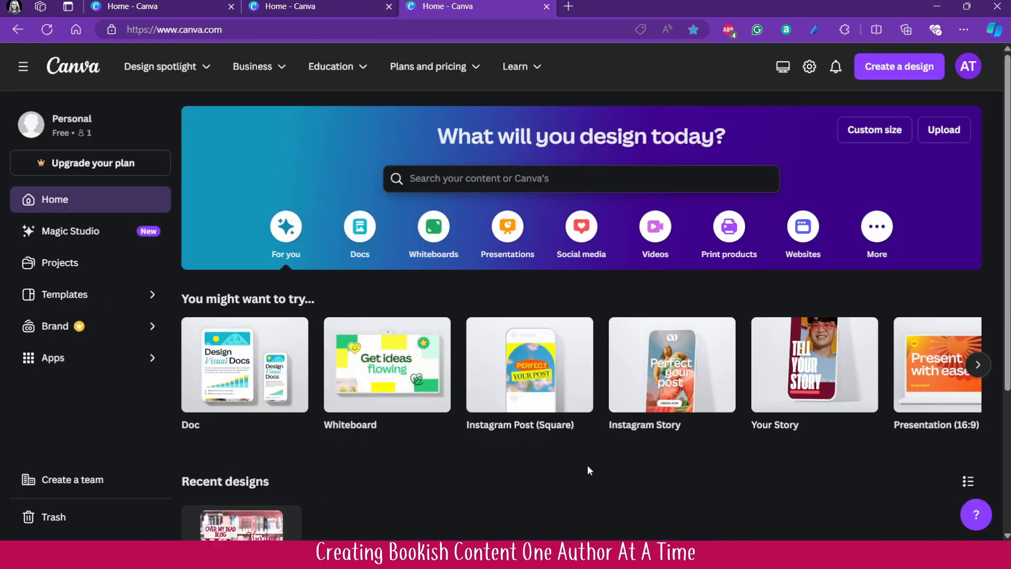
scroll(586, 466, down, 3)
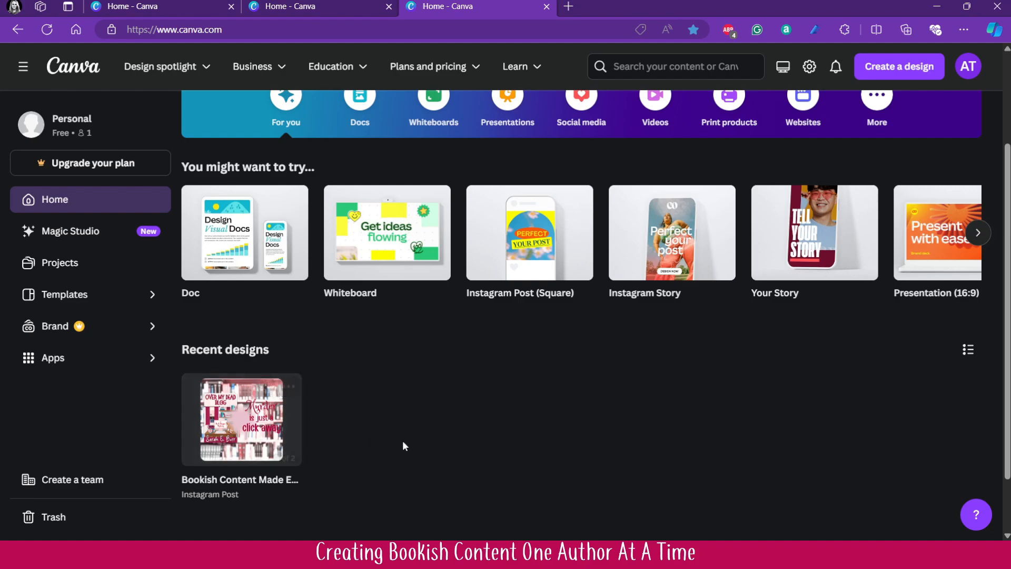
scroll(567, 451, up, 3)
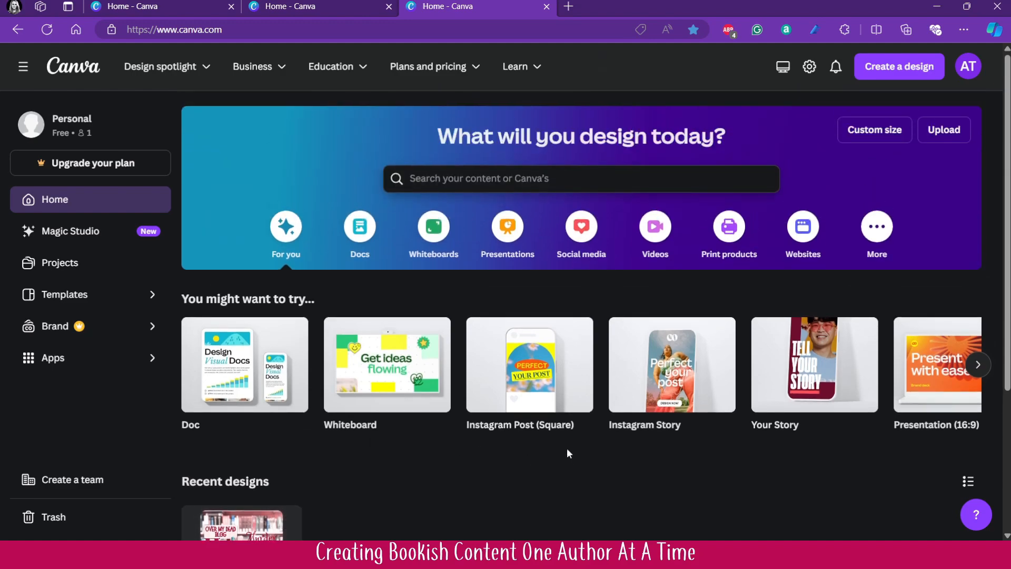